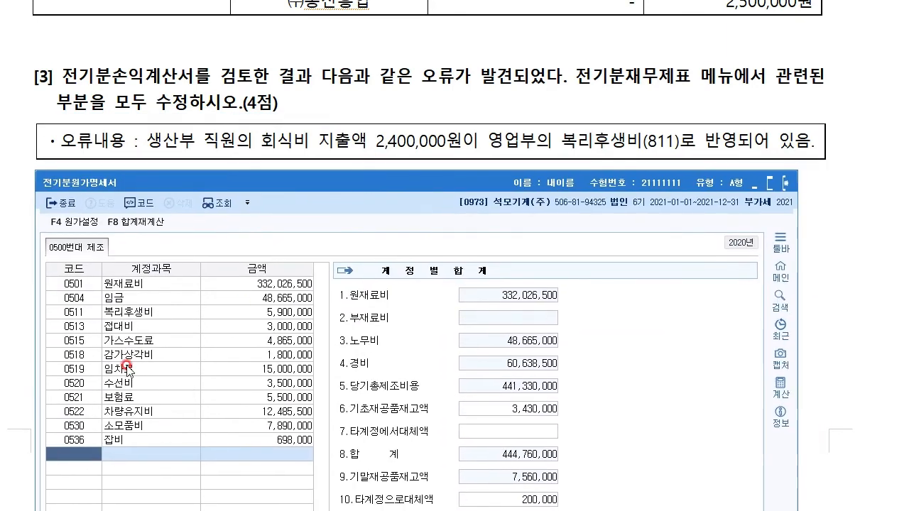
pyautogui.click(146, 313)
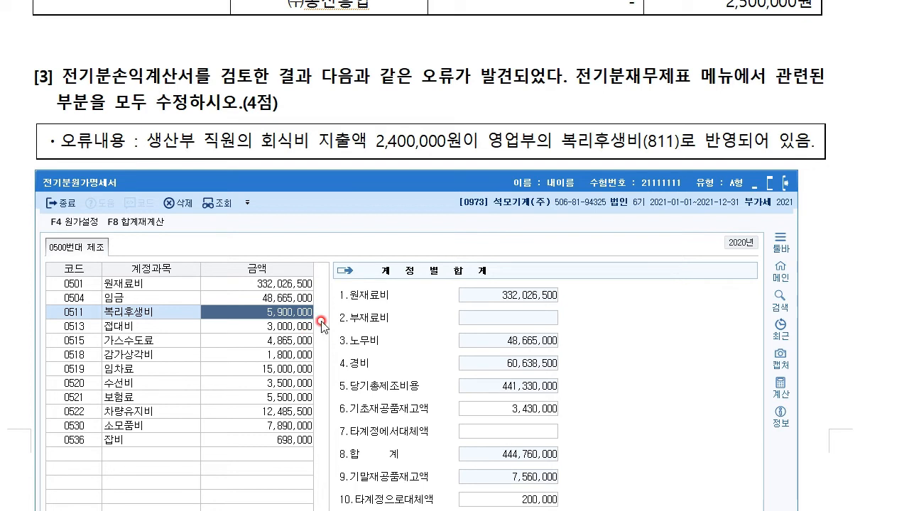
pyautogui.write('8')
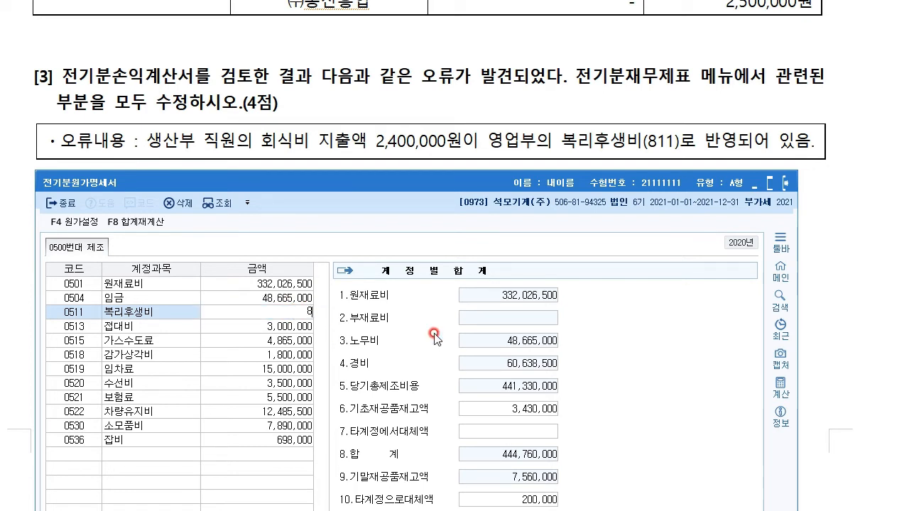
pyautogui.press('Escape')
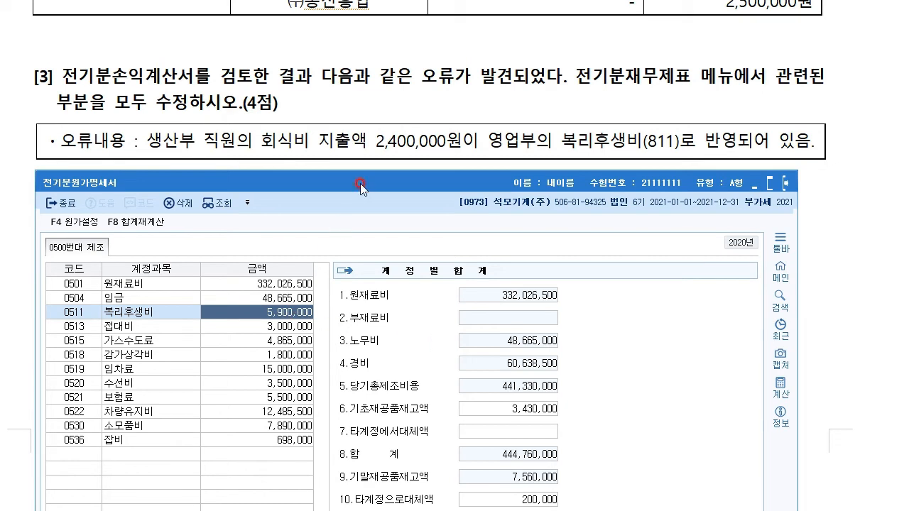
# Step: Note 437,000,000 as the 당기제품제조원가 and set the 0511 복리후생비 amount to 8,300,000 in 전기분원가명세서
pyautogui.moveTo(362, 177); pyautogui.dragTo(332, 87)
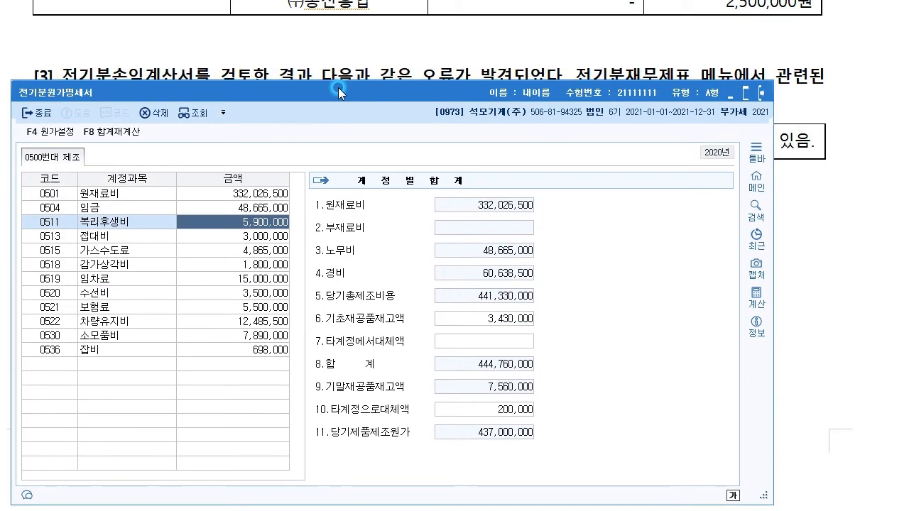
pyautogui.click(434, 319)
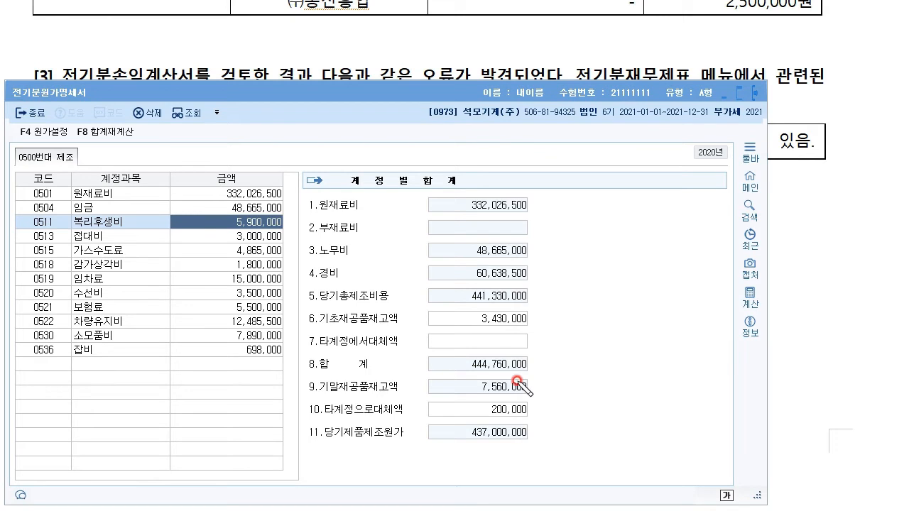
pyautogui.moveTo(31, 30)
pyautogui.mouseDown()
pyautogui.moveTo(99, 44)
pyautogui.moveTo(192, 42)
pyautogui.mouseUp()
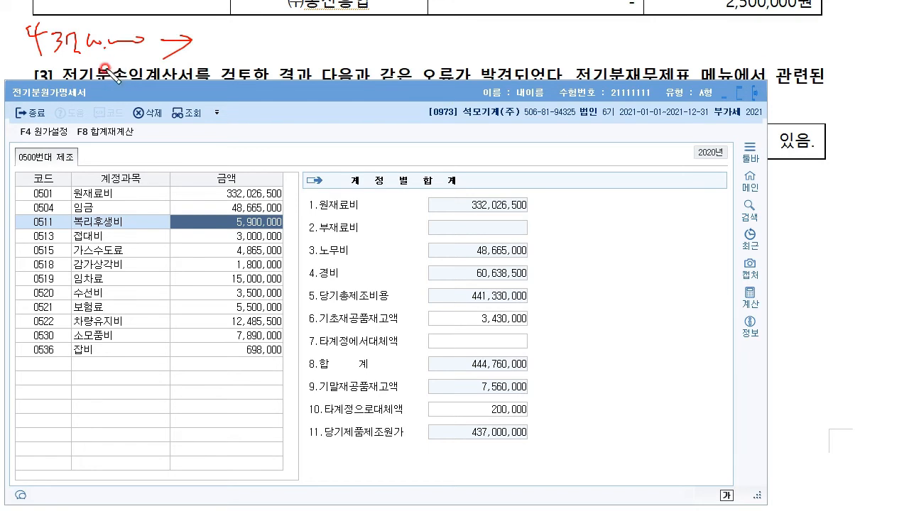
pyautogui.click(286, 237)
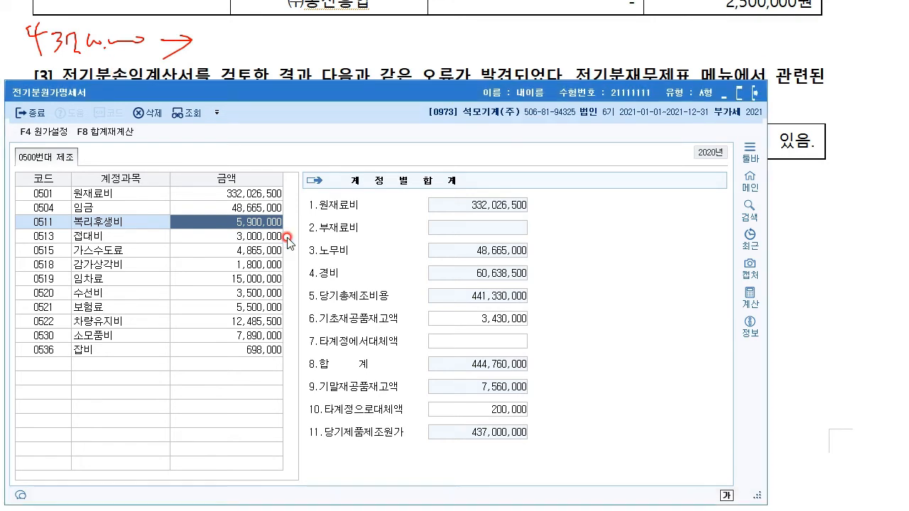
pyautogui.write('83')
pyautogui.press('Return')
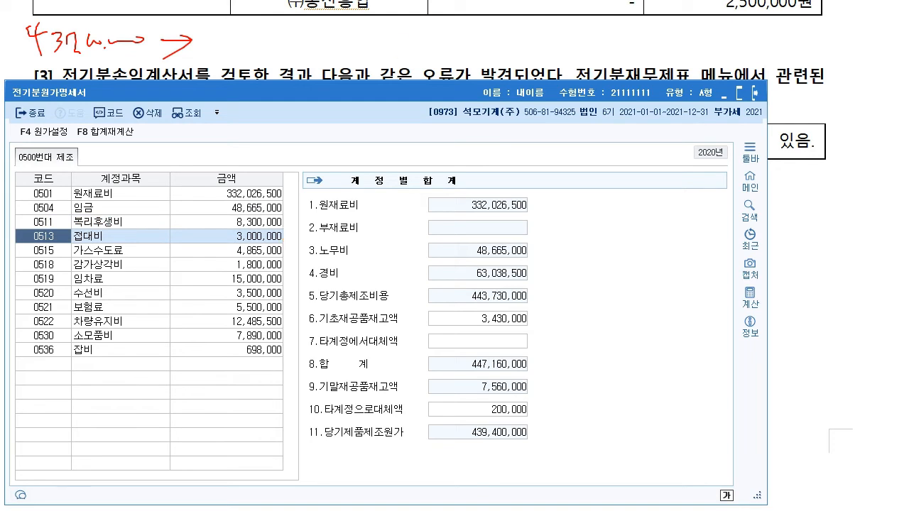
# Step: Handwrite 439,400,000 after the arrow beside the first note and draw a frame around it
pyautogui.moveTo(212, 35); pyautogui.dragTo(227, 44)
pyautogui.moveTo(222, 30)
pyautogui.mouseDown()
pyautogui.moveTo(221, 55)
pyautogui.moveTo(268, 41)
pyautogui.moveTo(341, 42)
pyautogui.mouseUp()
pyautogui.moveTo(206, 63)
pyautogui.mouseDown()
pyautogui.moveTo(358, 57)
pyautogui.moveTo(195, 58)
pyautogui.mouseUp()
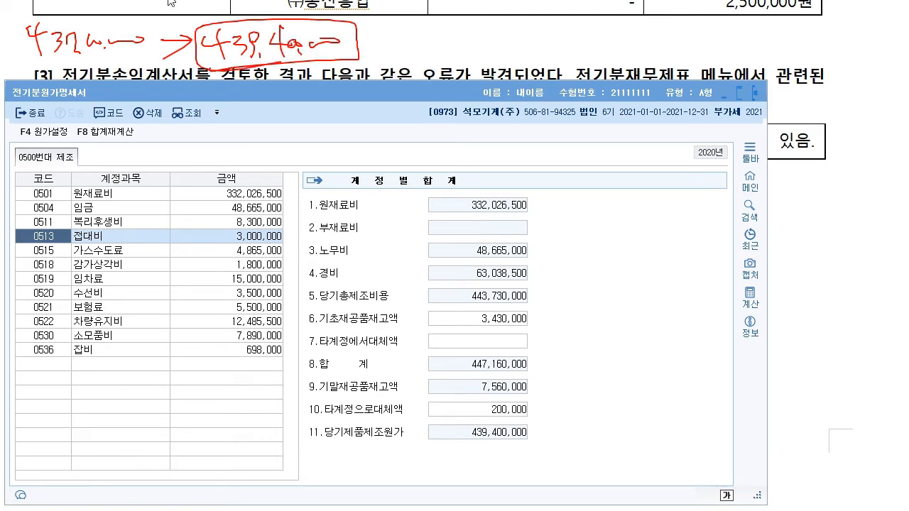
# Step: Close 전기분원가명세서, open 전기분손익계산서 and select the 0811 복리후생비 amount
pyautogui.click(762, 95)
pyautogui.click(878, 356)
pyautogui.click(879, 363)
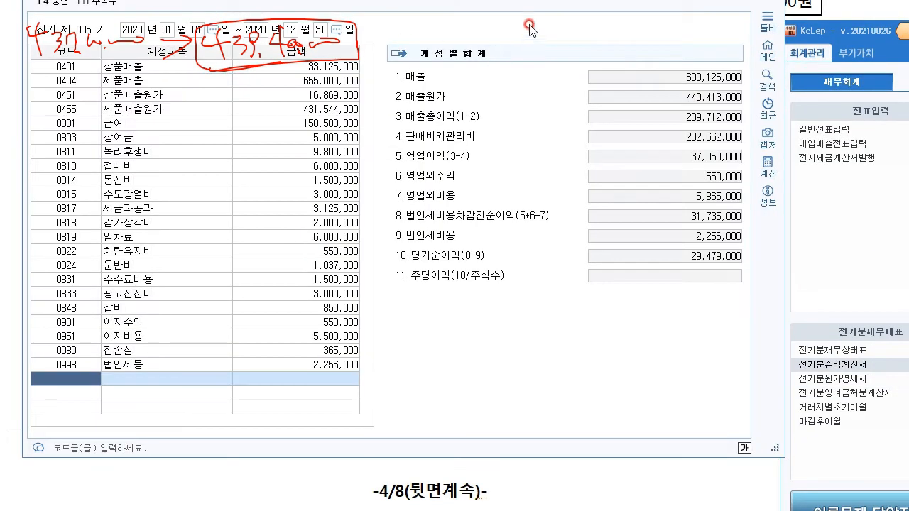
pyautogui.moveTo(755, 2); pyautogui.dragTo(749, 135)
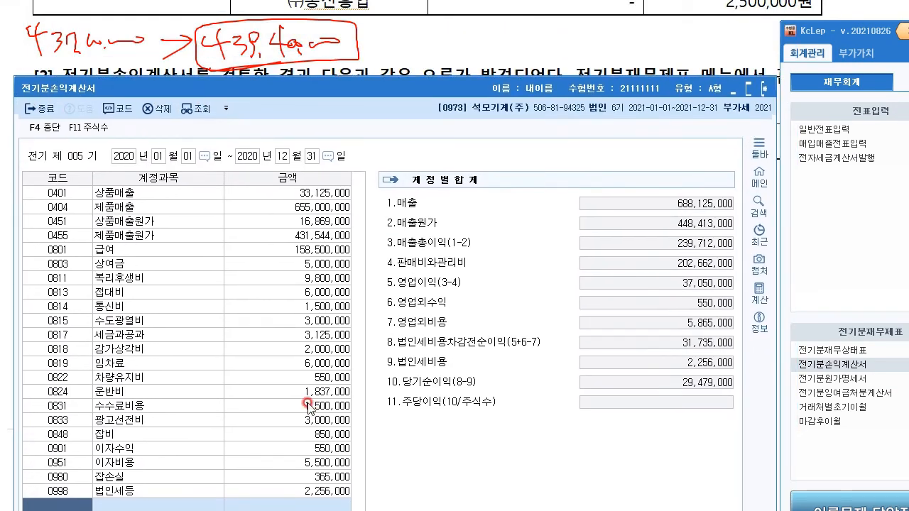
pyautogui.click(160, 281)
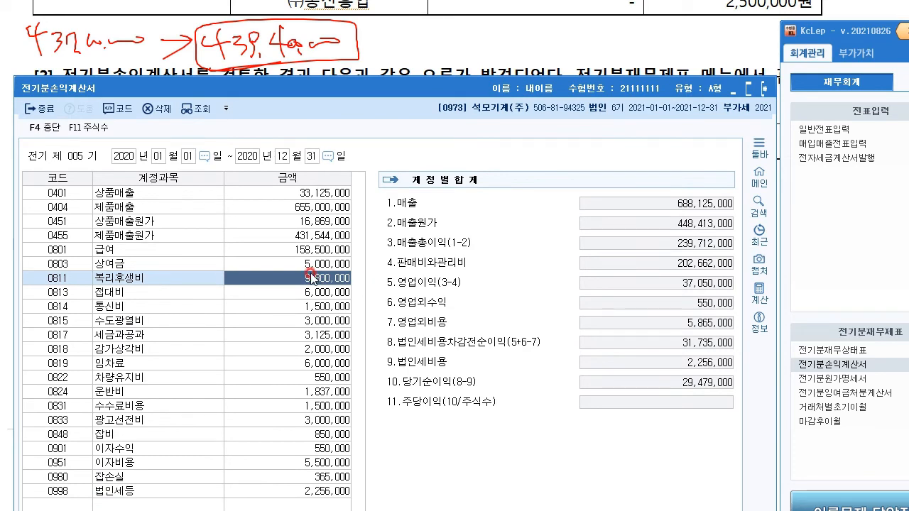
pyautogui.moveTo(358, 94); pyautogui.dragTo(367, 175)
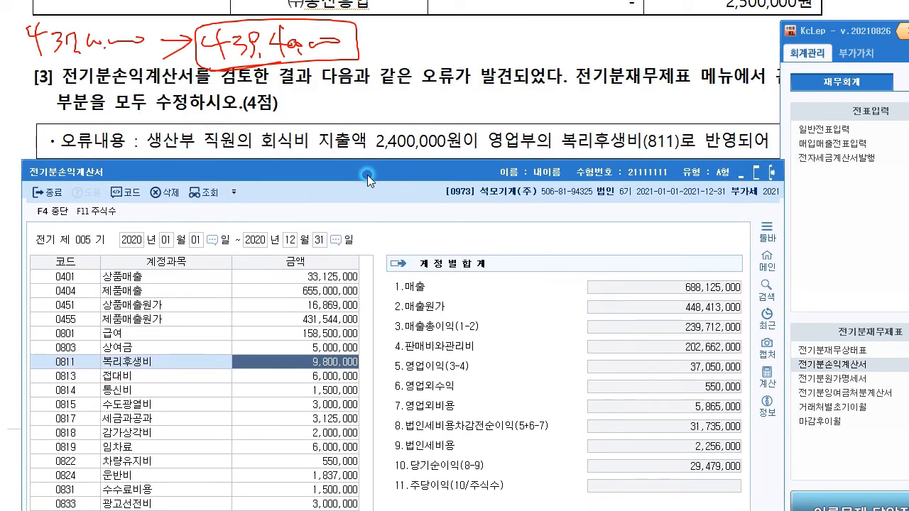
pyautogui.click(304, 362)
pyautogui.moveTo(447, 177); pyautogui.dragTo(428, 92)
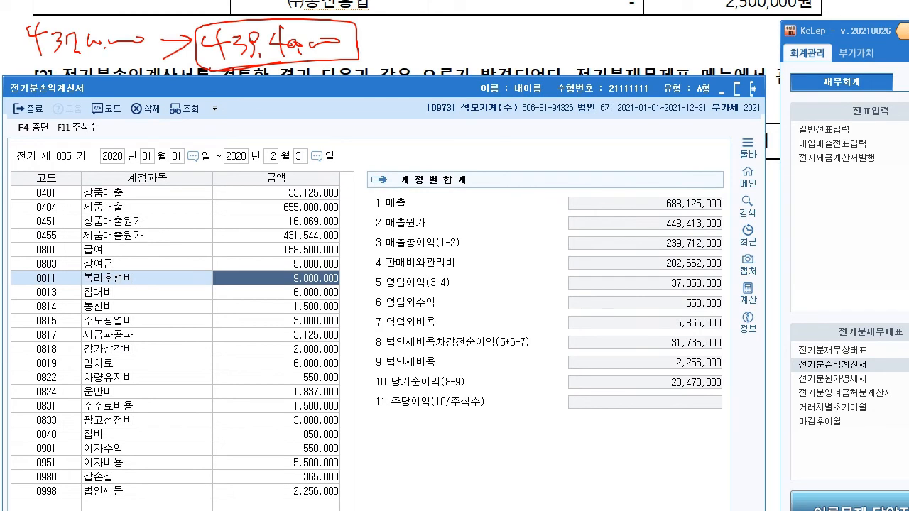
# Step: Handwrite the 당기순이익 figure 29,479,000 followed by an arrow above the income statement
pyautogui.click(239, 33)
pyautogui.moveTo(436, 40); pyautogui.dragTo(455, 48)
pyautogui.moveTo(465, 38); pyautogui.dragTo(462, 59)
pyautogui.moveTo(479, 43); pyautogui.dragTo(607, 47)
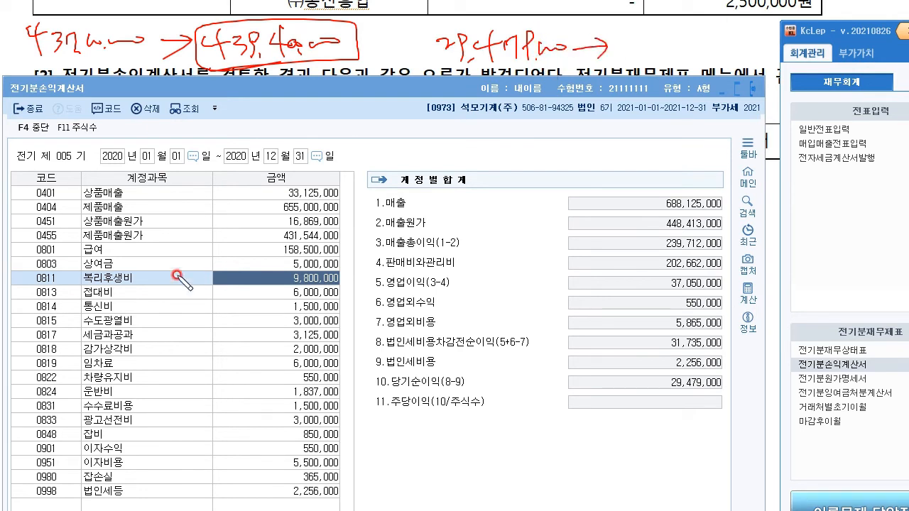
# Step: Set the 0811 복리후생비 amount to 7,400,000 in 전기분손익계산서
pyautogui.click(323, 292)
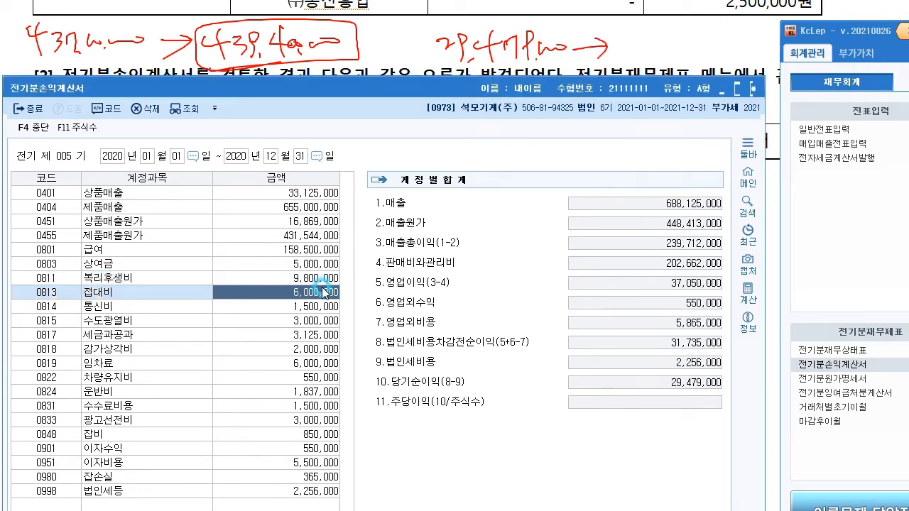
pyautogui.click(313, 281)
pyautogui.write('7')
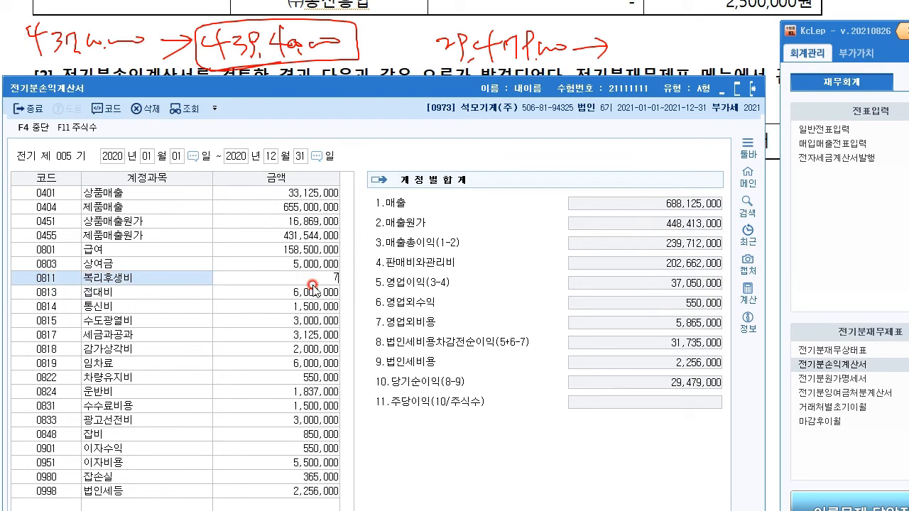
pyautogui.press('Return')
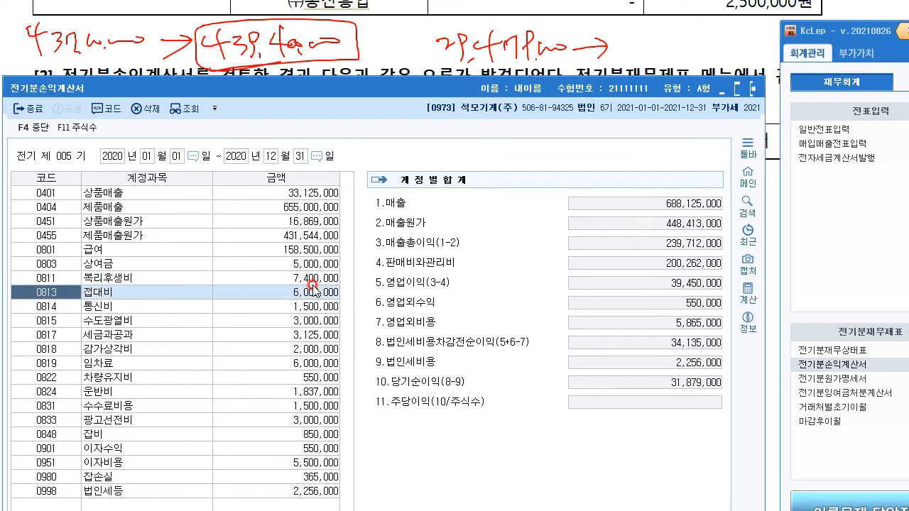
# Step: Set 당기제품제조원가 to 439,400,000 in the cost-of-sales breakdown of 0455 제품매출원가 and confirm it
pyautogui.click(116, 241)
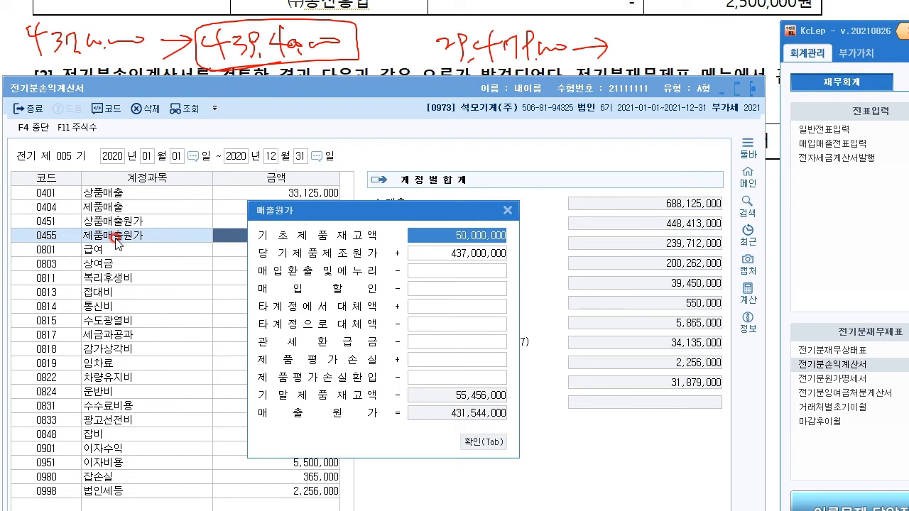
pyautogui.moveTo(369, 223); pyautogui.dragTo(321, 108)
pyautogui.click(399, 140)
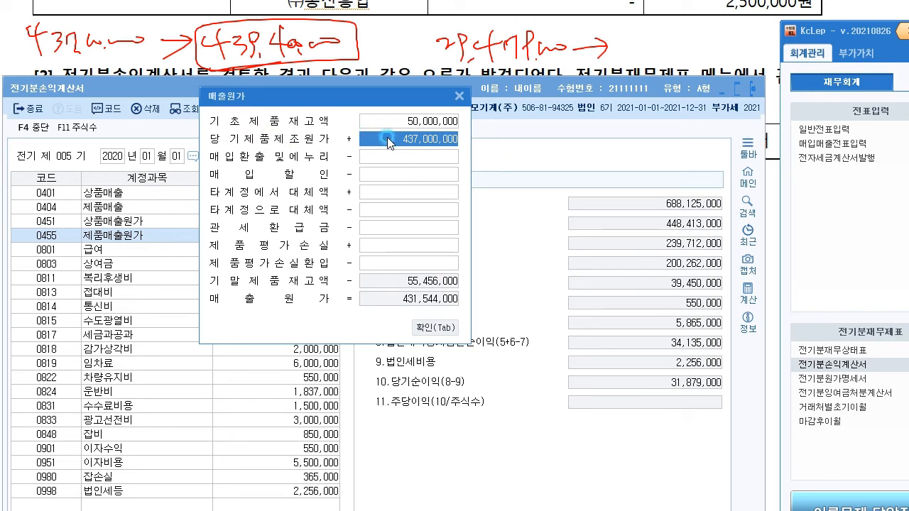
pyautogui.write('4')
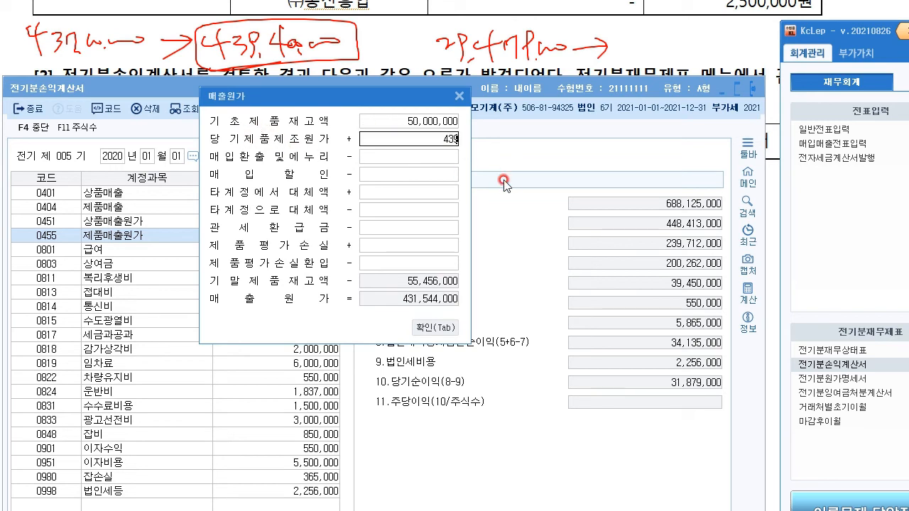
pyautogui.press('Return')
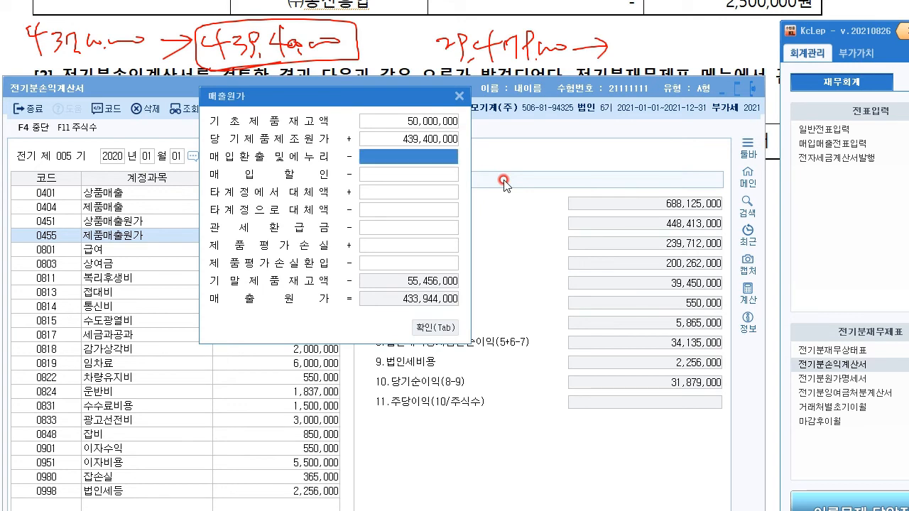
pyautogui.press('Return')
pyautogui.press('Return')
pyautogui.press('Return')
pyautogui.press('Return')
pyautogui.press('Return')
pyautogui.press('Return')
pyautogui.press('Return')
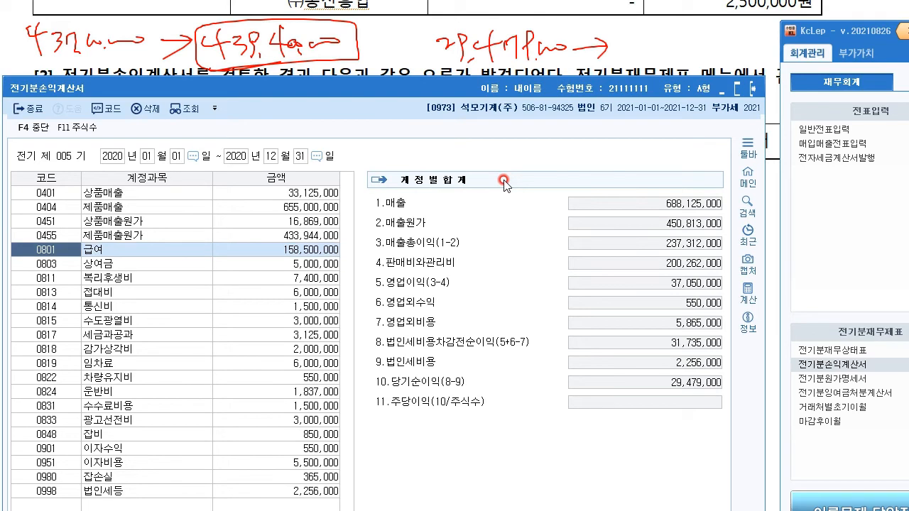
# Step: Mark up the 0455 and 0811 amounts and the 당기순이익 total with the pen, and erase all handwritten marks
pyautogui.hotkey('ctrl', 'shift', '3')
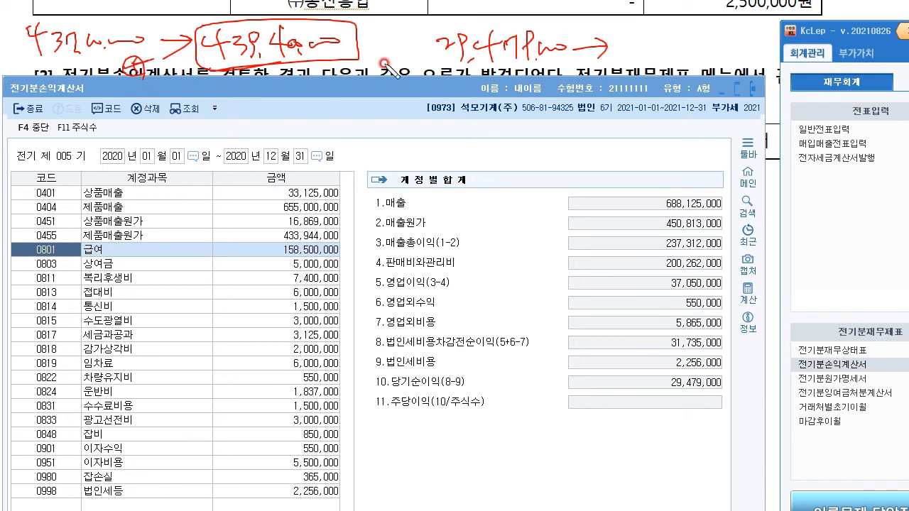
pyautogui.moveTo(412, 49); pyautogui.dragTo(416, 71)
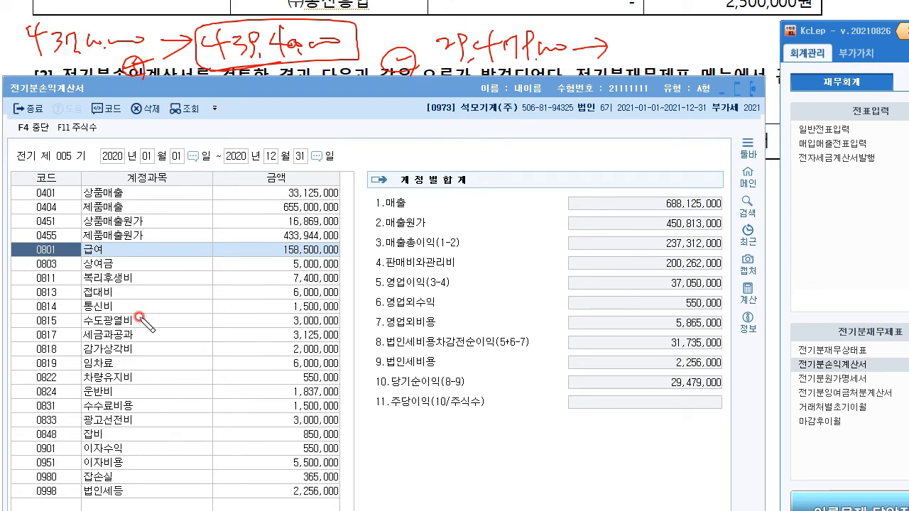
pyautogui.moveTo(710, 375); pyautogui.dragTo(718, 410)
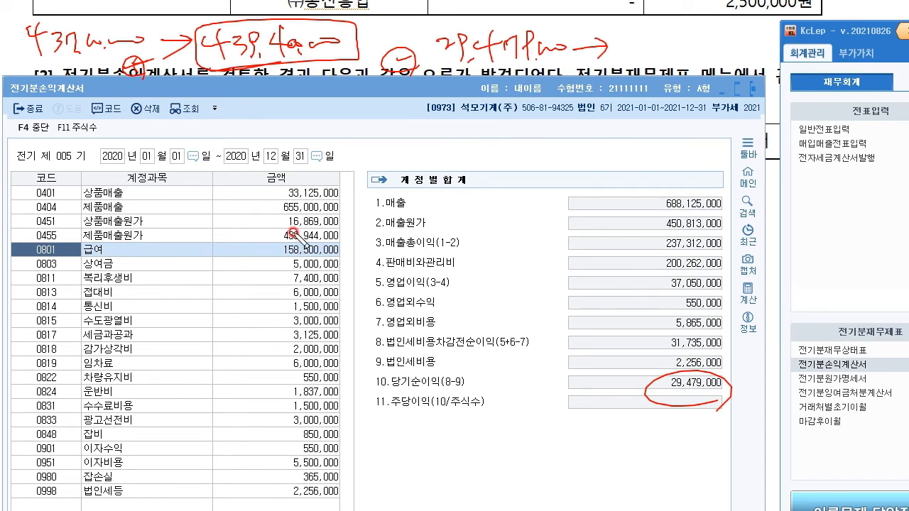
pyautogui.moveTo(150, 237)
pyautogui.mouseDown()
pyautogui.moveTo(240, 229)
pyautogui.moveTo(241, 240)
pyautogui.mouseUp()
pyautogui.moveTo(176, 277)
pyautogui.mouseDown()
pyautogui.moveTo(255, 278)
pyautogui.moveTo(251, 289)
pyautogui.moveTo(283, 274)
pyautogui.mouseUp()
pyautogui.moveTo(284, 224); pyautogui.dragTo(324, 290)
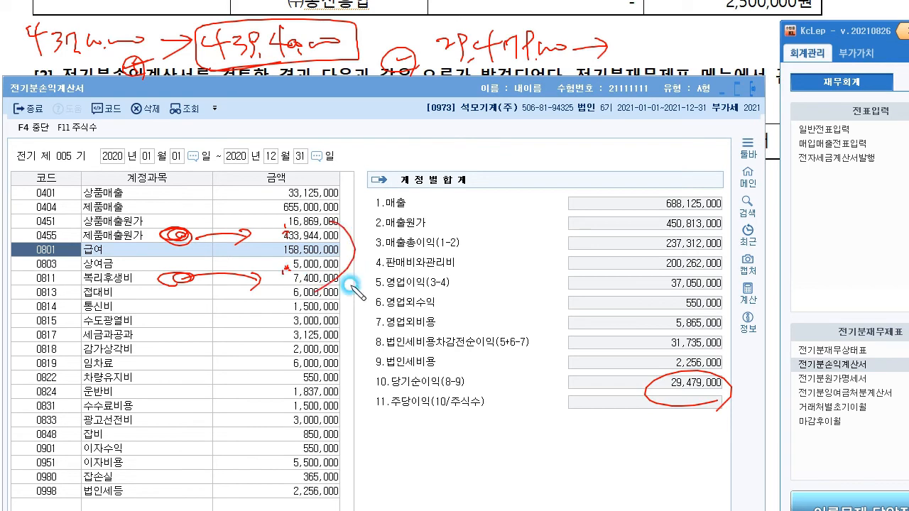
pyautogui.moveTo(410, 436)
pyautogui.mouseDown()
pyautogui.moveTo(414, 395)
pyautogui.moveTo(421, 408)
pyautogui.mouseUp()
pyautogui.moveTo(373, 389); pyautogui.dragTo(514, 391)
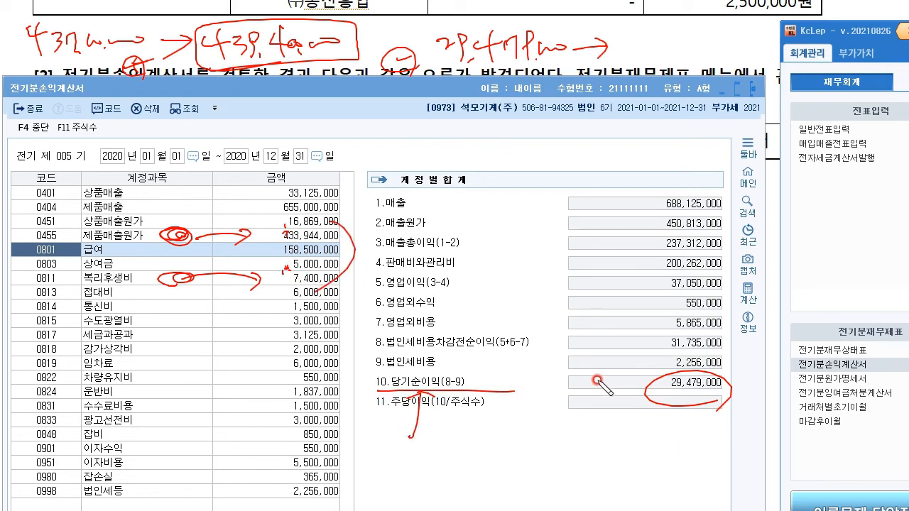
pyautogui.moveTo(602, 409); pyautogui.dragTo(601, 408)
pyautogui.moveTo(426, 61); pyautogui.dragTo(666, 56)
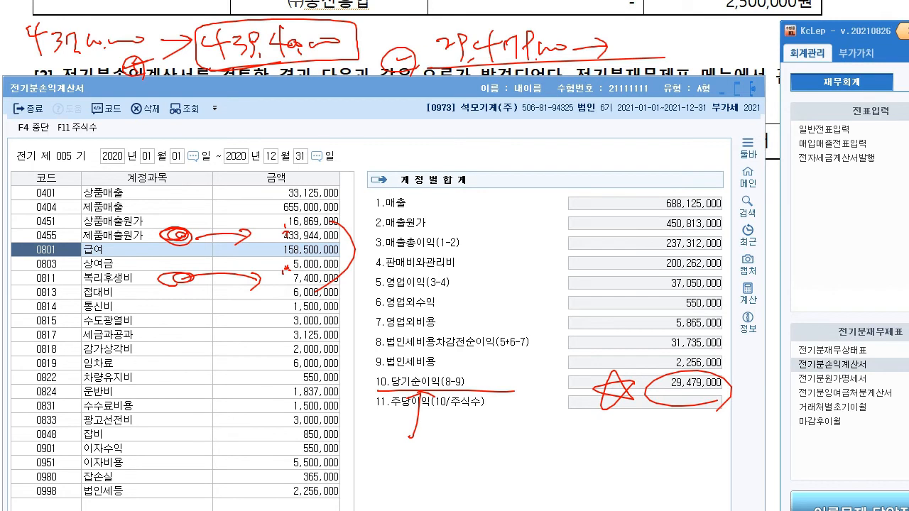
pyautogui.press('Escape')
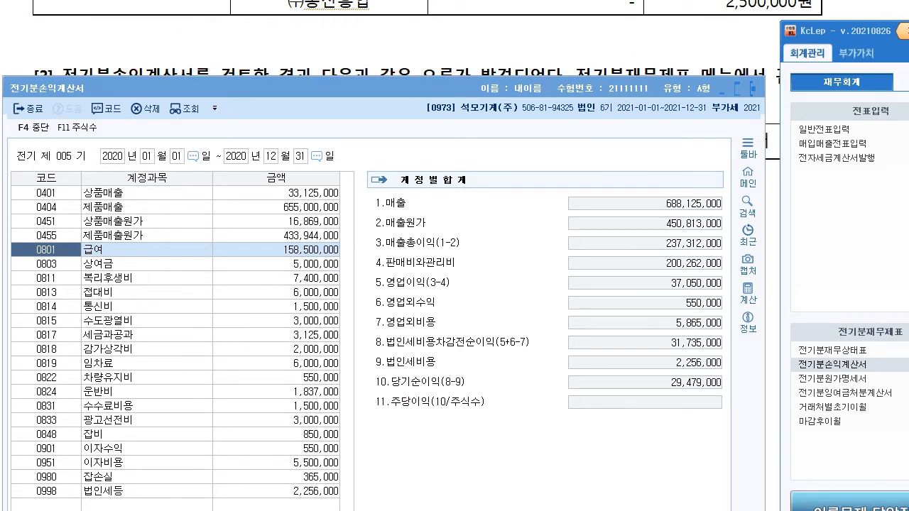
# Step: Check 당기순이익 and 미처분이익잉여금 in 전기분잉여금처분계산서, and open 전기분재무상태표 for review
pyautogui.click(845, 392)
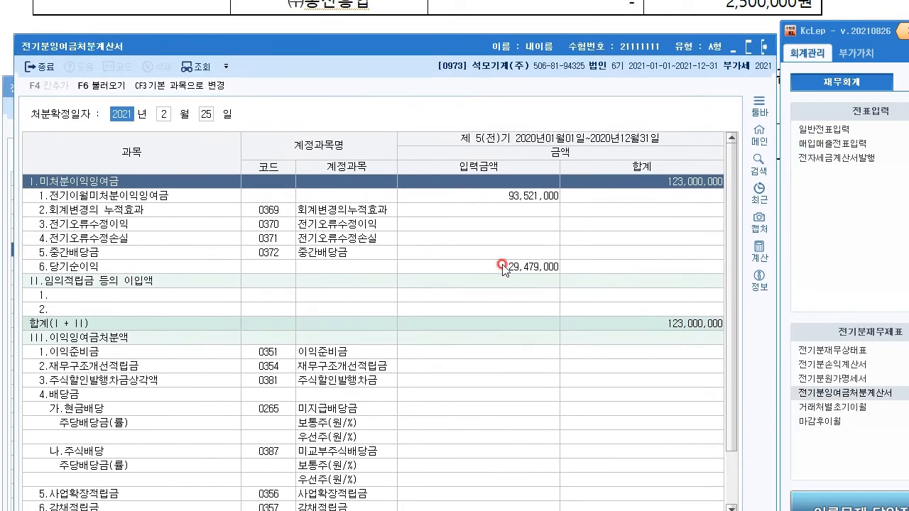
pyautogui.click(502, 266)
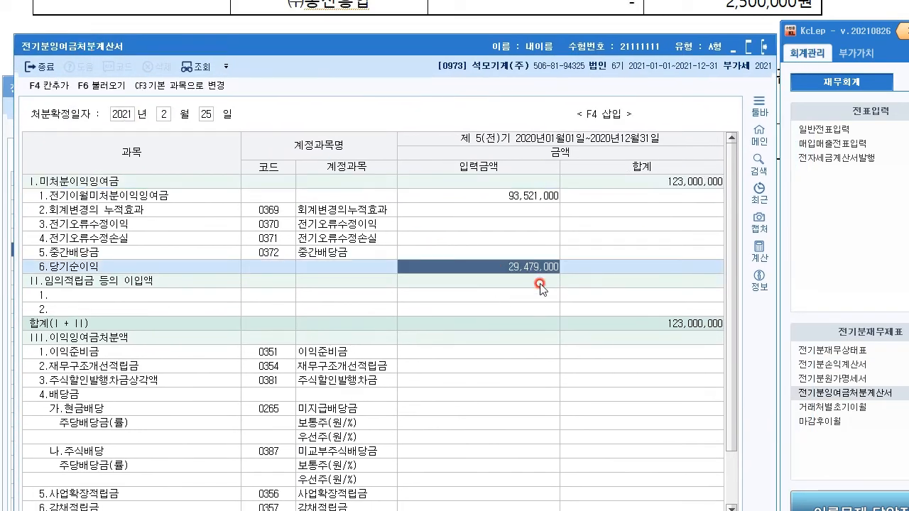
pyautogui.click(696, 183)
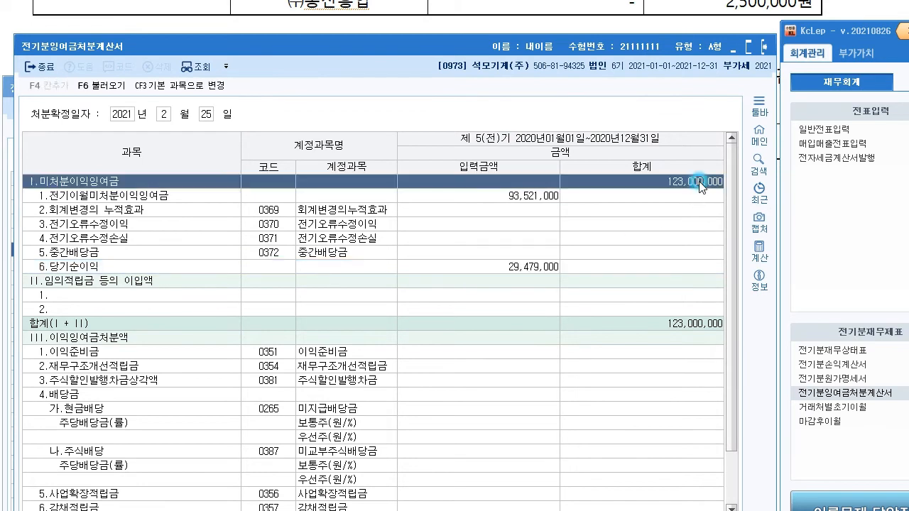
pyautogui.click(829, 350)
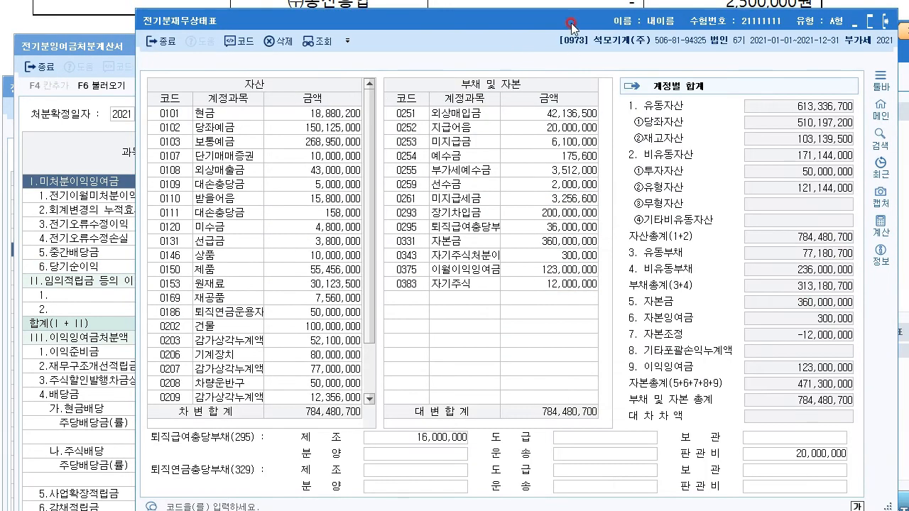
pyautogui.moveTo(571, 23); pyautogui.dragTo(448, 43)
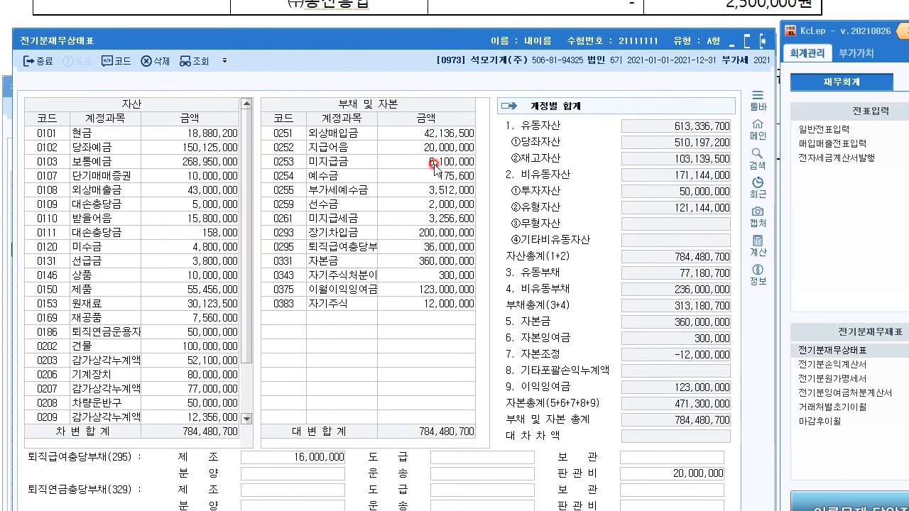
# Step: Check the 0375 이월이익잉여금 row, sketch the statement flow from 제조 to I/S under question [3], and erase the sketch
pyautogui.click(437, 287)
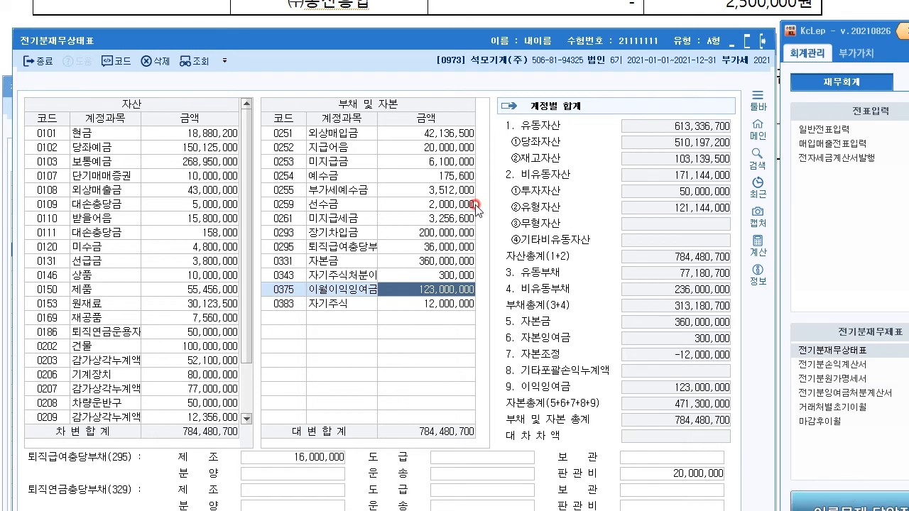
pyautogui.click(262, 16)
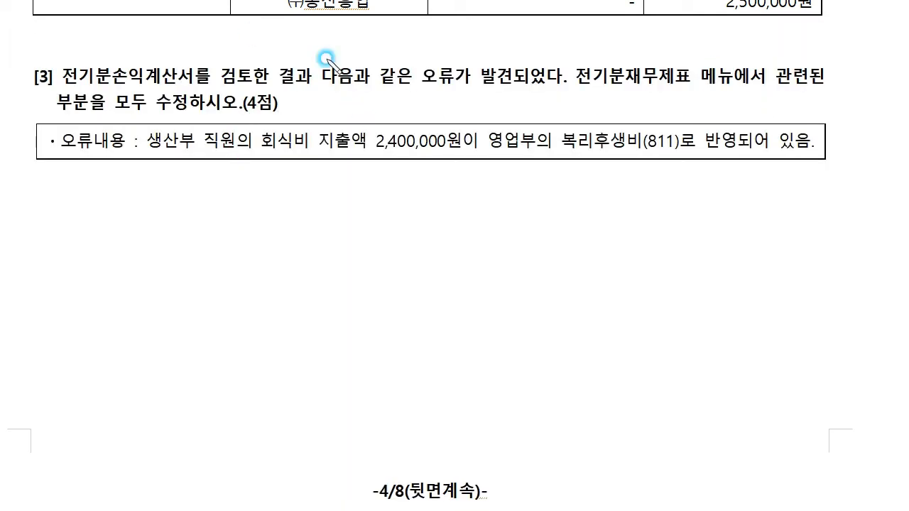
pyautogui.moveTo(235, 199)
pyautogui.mouseDown()
pyautogui.moveTo(316, 221)
pyautogui.moveTo(418, 211)
pyautogui.mouseUp()
pyautogui.moveTo(474, 193); pyautogui.dragTo(504, 233)
pyautogui.moveTo(534, 202); pyautogui.dragTo(517, 231)
pyautogui.moveTo(311, 257); pyautogui.dragTo(321, 265)
pyautogui.moveTo(471, 254)
pyautogui.mouseDown()
pyautogui.moveTo(290, 258)
pyautogui.moveTo(479, 255)
pyautogui.mouseUp()
pyautogui.moveTo(563, 247); pyautogui.dragTo(563, 307)
pyautogui.moveTo(569, 208); pyautogui.dragTo(731, 209)
pyautogui.moveTo(723, 203); pyautogui.dragTo(725, 218)
pyautogui.moveTo(703, 174); pyautogui.dragTo(573, 265)
pyautogui.moveTo(581, 170); pyautogui.dragTo(693, 277)
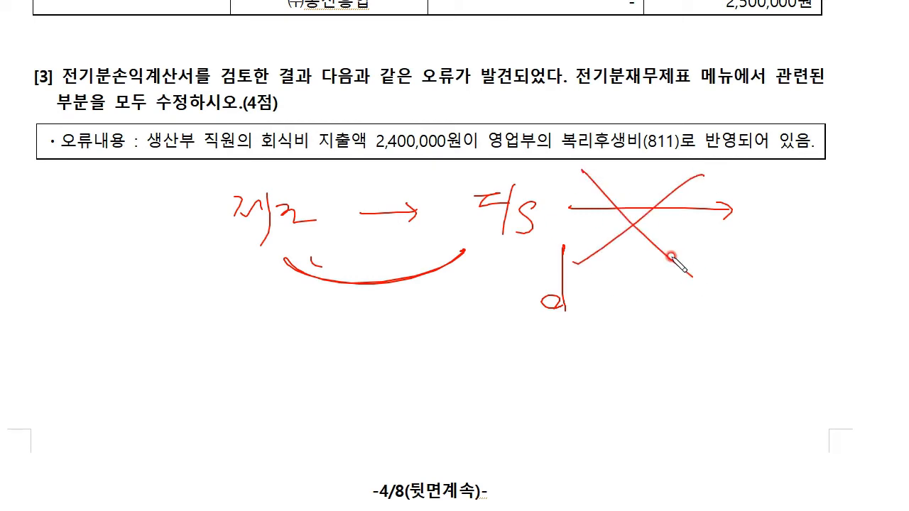
pyautogui.press('Escape')
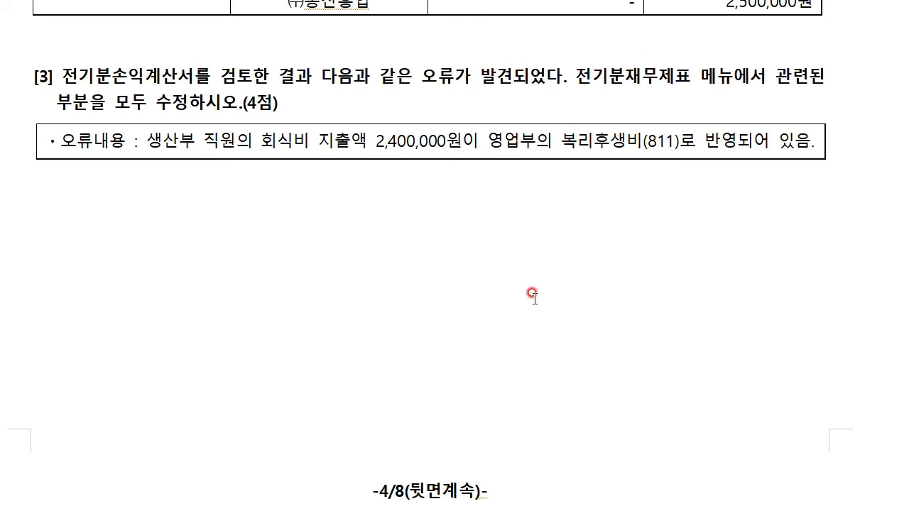
# Step: Go to 문제2 question [1], open 일반전표입력 beneath it, and set the voucher date to July 7
pyautogui.scroll(-6, 553, 277)
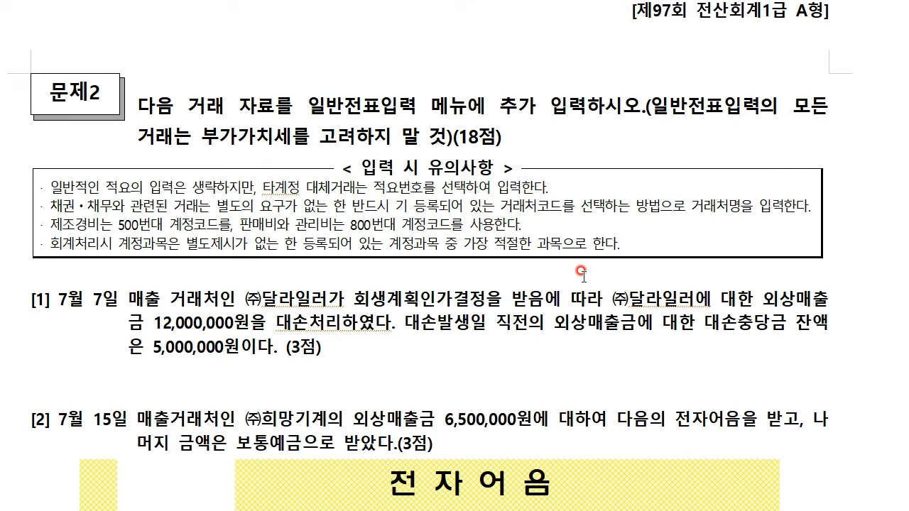
pyautogui.scroll(-2, 581, 272)
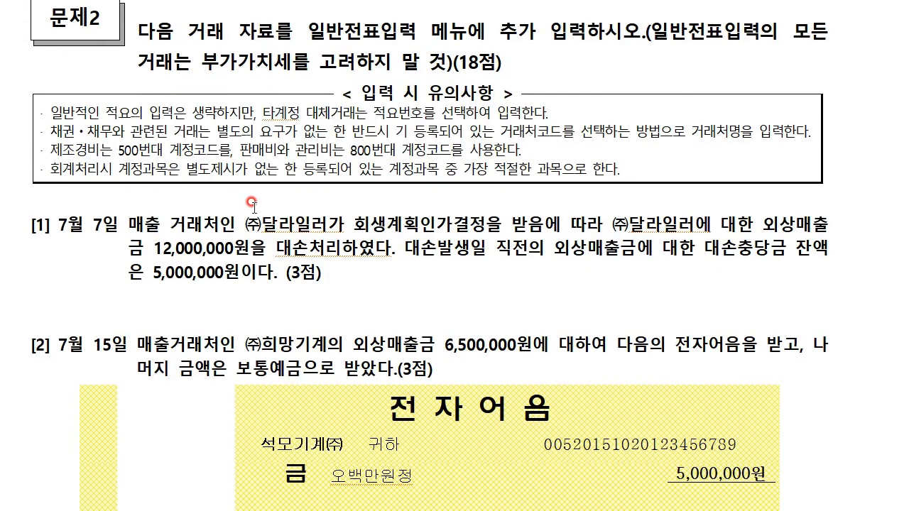
pyautogui.scroll(-5, 253, 203)
pyautogui.scroll(1, 270, 199)
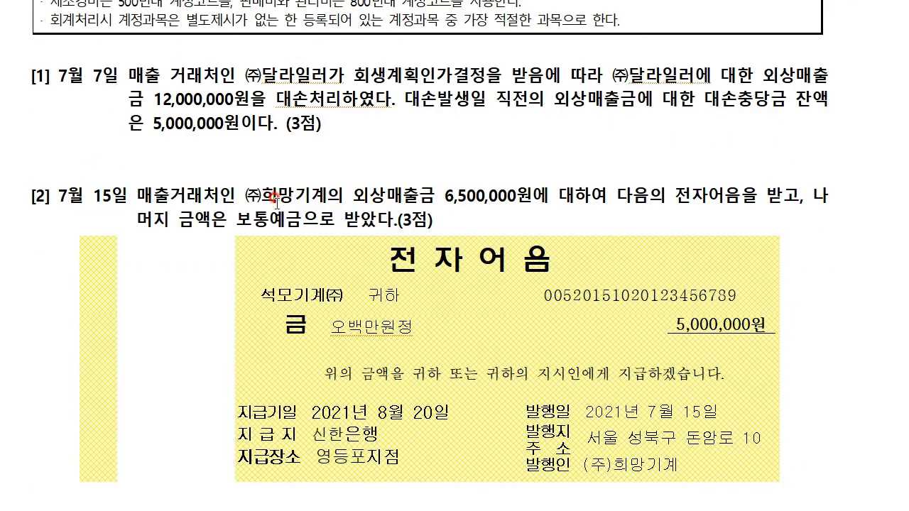
pyautogui.moveTo(908, 78); pyautogui.dragTo(316, 283)
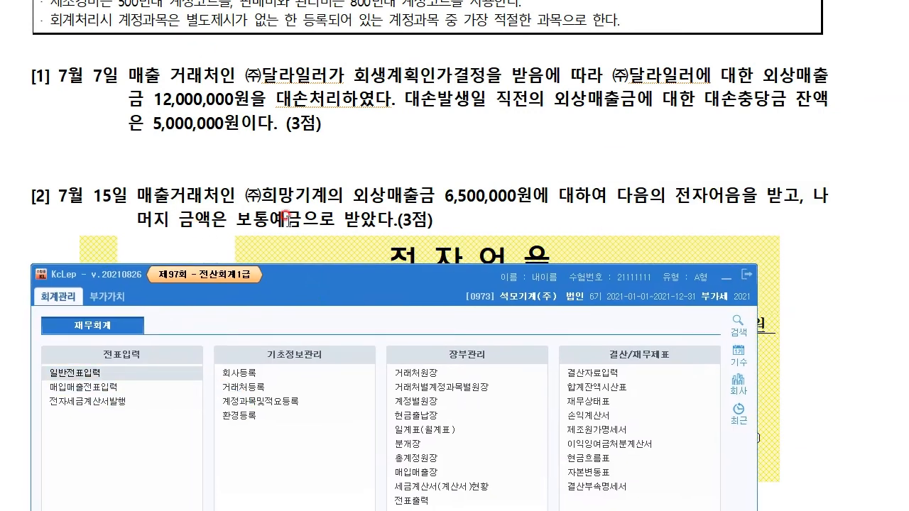
pyautogui.moveTo(66, 86); pyautogui.dragTo(302, 195)
pyautogui.write('7')
pyautogui.press('Return')
pyautogui.write('7')
pyautogui.press('Return')
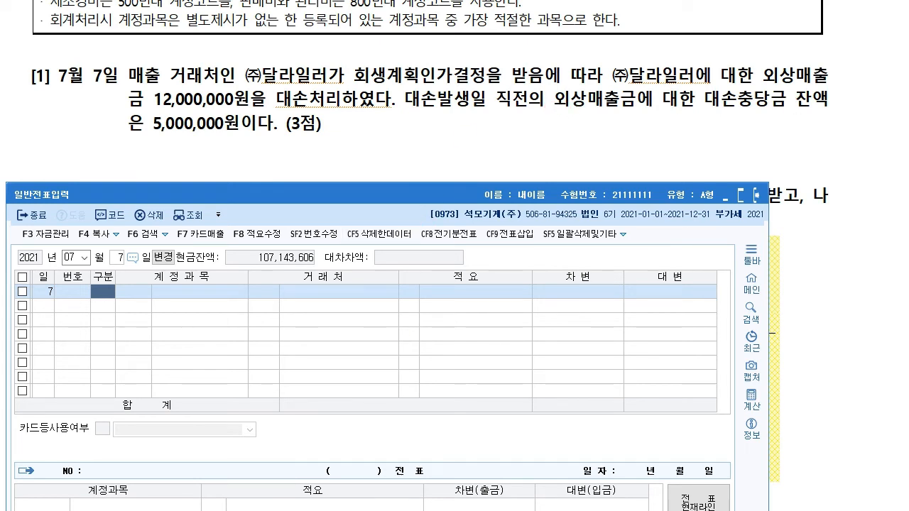
# Step: Check the 대손충당금 balance under 외상매출금 in 합계잔액시산표 as of July 7, and close the report
pyautogui.hotkey('alt', 'Tab')
pyautogui.click(609, 387)
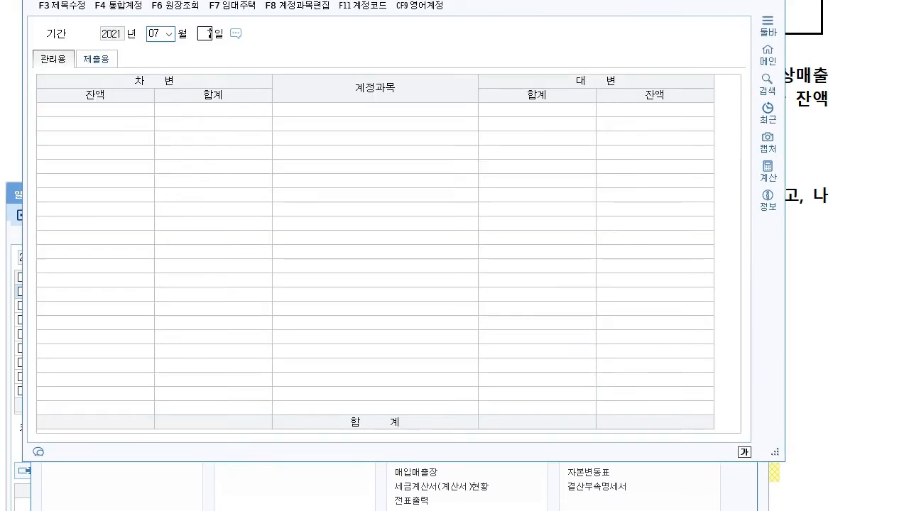
pyautogui.click(409, 194)
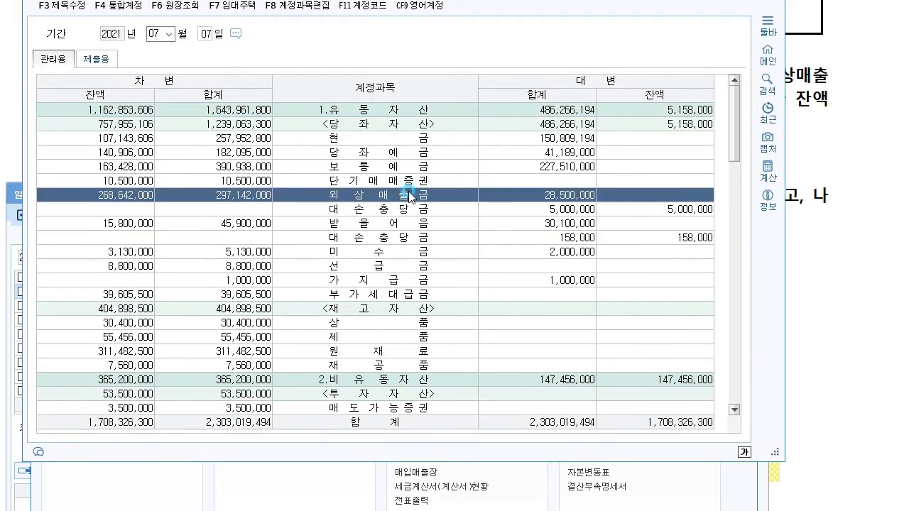
pyautogui.click(632, 211)
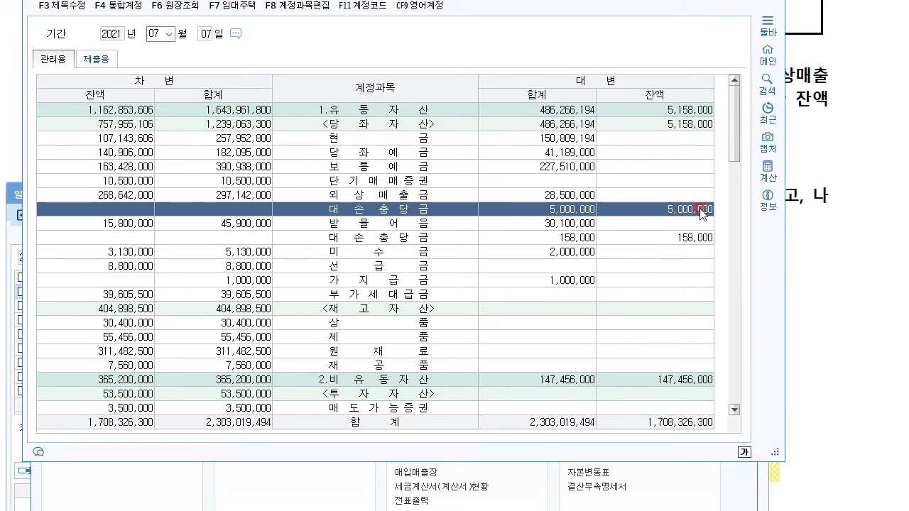
pyautogui.moveTo(761, 18); pyautogui.dragTo(760, 229)
pyautogui.click(773, 176)
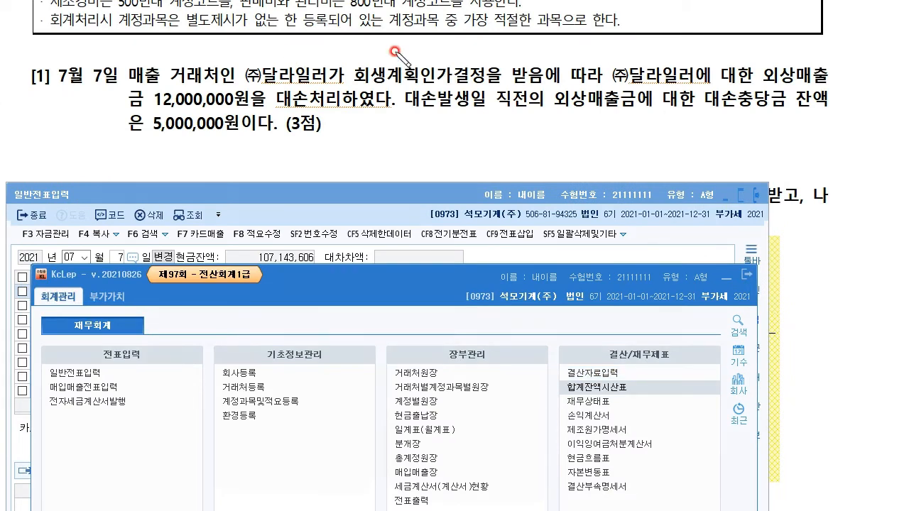
# Step: Handwrite the July 7 entry under question [1]: debit 대손충당금 5,000,000 and 대손상각비 7,000,000, credit 외상매출금 12,000,000
pyautogui.moveTo(579, 115); pyautogui.dragTo(570, 190)
pyautogui.moveTo(615, 136)
pyautogui.mouseDown()
pyautogui.moveTo(645, 134)
pyautogui.moveTo(650, 150)
pyautogui.moveTo(659, 148)
pyautogui.mouseUp()
pyautogui.moveTo(634, 157)
pyautogui.mouseDown()
pyautogui.moveTo(639, 172)
pyautogui.moveTo(675, 169)
pyautogui.mouseUp()
pyautogui.moveTo(711, 137); pyautogui.dragTo(712, 153)
pyautogui.moveTo(717, 139); pyautogui.dragTo(738, 152)
pyautogui.moveTo(745, 142); pyautogui.dragTo(762, 140)
pyautogui.moveTo(754, 142)
pyautogui.mouseDown()
pyautogui.moveTo(755, 154)
pyautogui.moveTo(804, 133)
pyautogui.mouseUp()
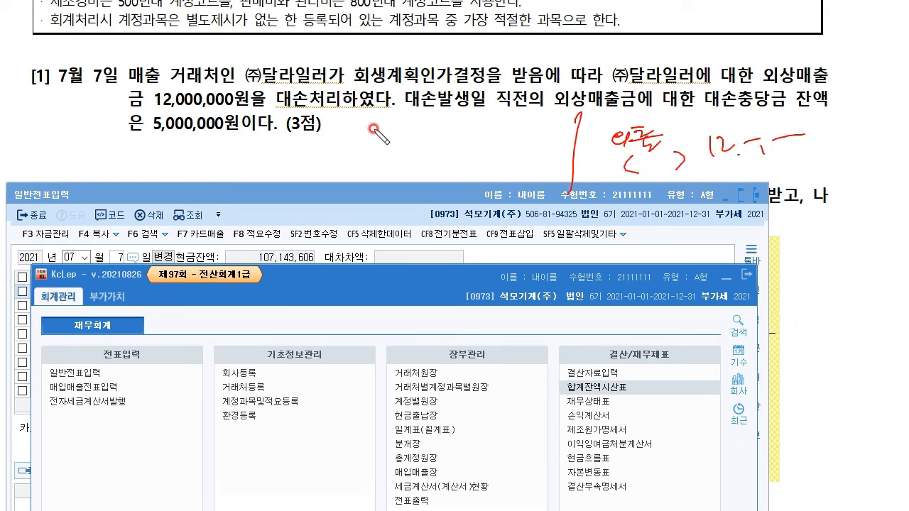
pyautogui.moveTo(343, 132); pyautogui.dragTo(402, 149)
pyautogui.moveTo(446, 128)
pyautogui.mouseDown()
pyautogui.moveTo(451, 150)
pyautogui.moveTo(471, 147)
pyautogui.mouseUp()
pyautogui.moveTo(477, 131)
pyautogui.mouseDown()
pyautogui.moveTo(496, 141)
pyautogui.moveTo(538, 125)
pyautogui.mouseUp()
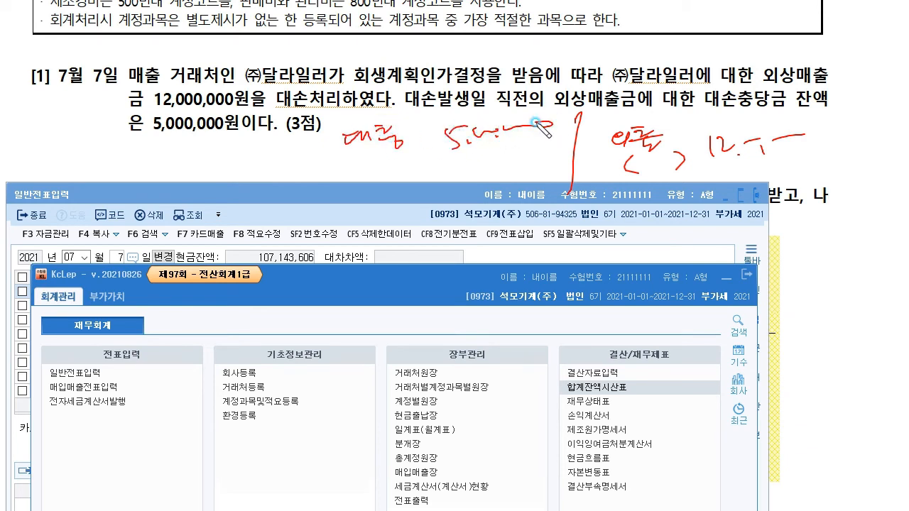
pyautogui.moveTo(456, 162)
pyautogui.mouseDown()
pyautogui.moveTo(470, 178)
pyautogui.moveTo(552, 166)
pyautogui.mouseUp()
pyautogui.moveTo(351, 174)
pyautogui.mouseDown()
pyautogui.moveTo(402, 190)
pyautogui.moveTo(414, 183)
pyautogui.mouseUp()
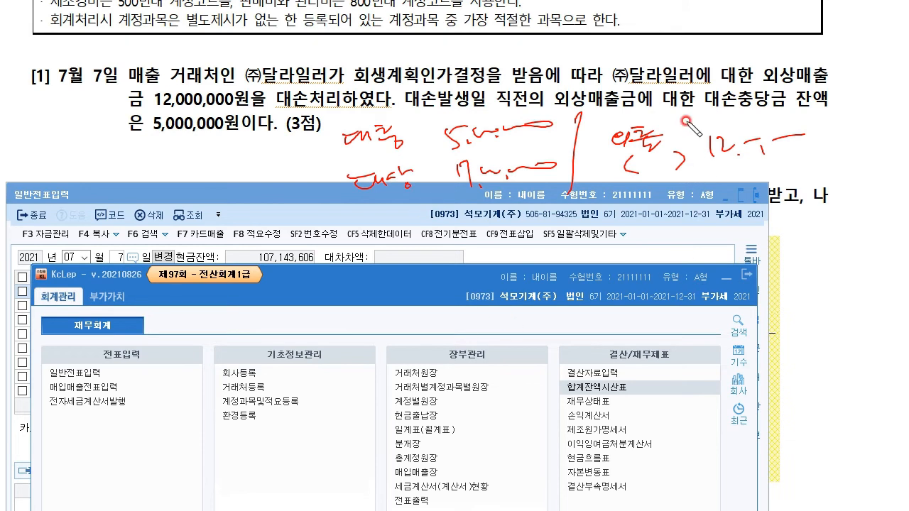
# Step: Enter a credit line in the July 7 voucher for 0108 외상매출금, customer (주)달라일러, amount 12,000,000
pyautogui.click(460, 205)
pyautogui.moveTo(461, 194)
pyautogui.mouseDown()
pyautogui.moveTo(480, 207)
pyautogui.moveTo(485, 194)
pyautogui.moveTo(476, 197)
pyautogui.mouseUp()
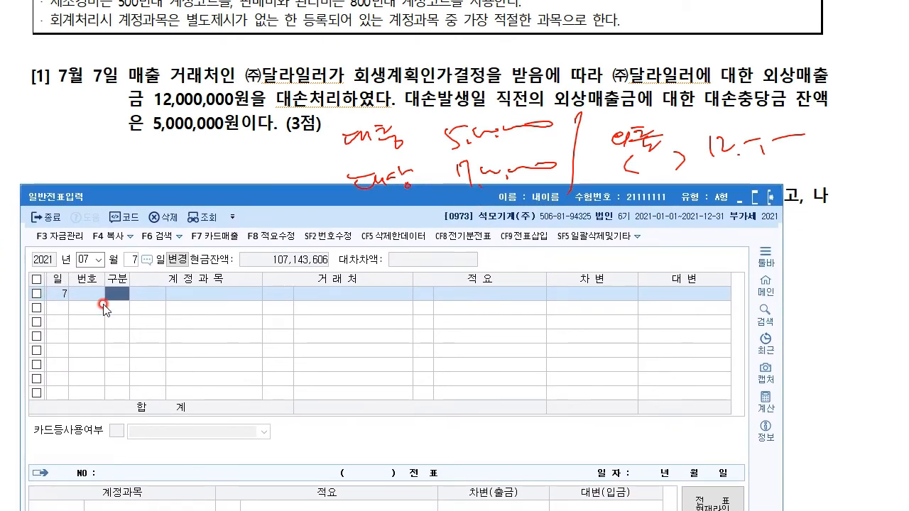
pyautogui.press('4')
pyautogui.press('Return')
pyautogui.write('108')
pyautogui.press('Return')
pyautogui.write('달래')
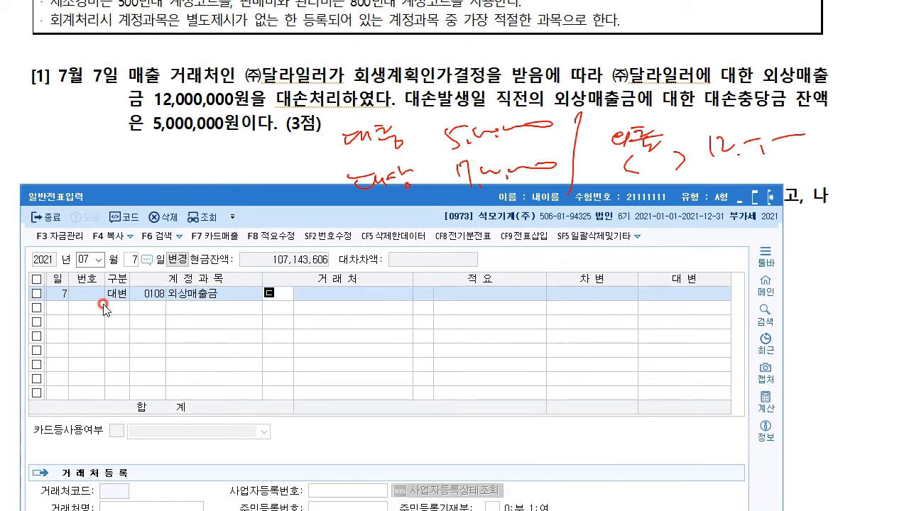
pyautogui.press('Return')
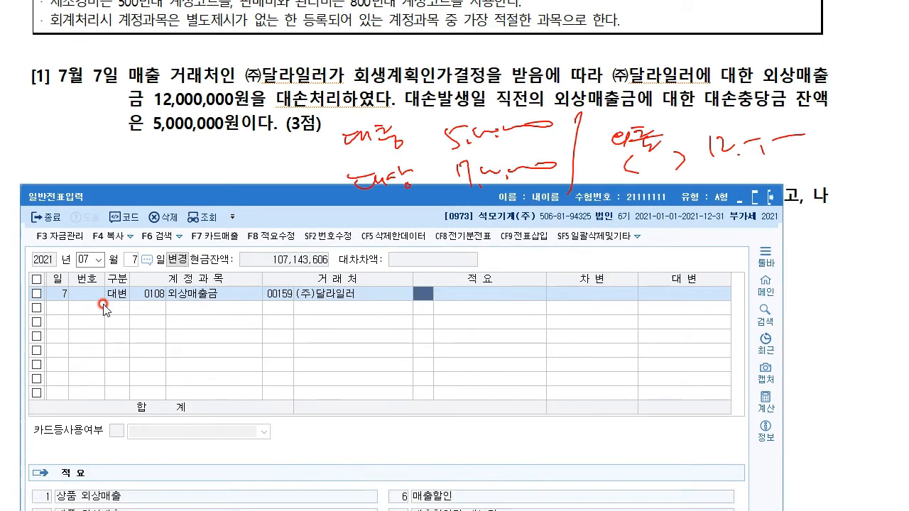
pyautogui.press('Return')
pyautogui.press('Return')
pyautogui.write('1')
pyautogui.press('Return')
# Step: Add a debit line for 0109 대손충당금 and set its amount to 5,000,000
pyautogui.write('3')
pyautogui.press('Return')
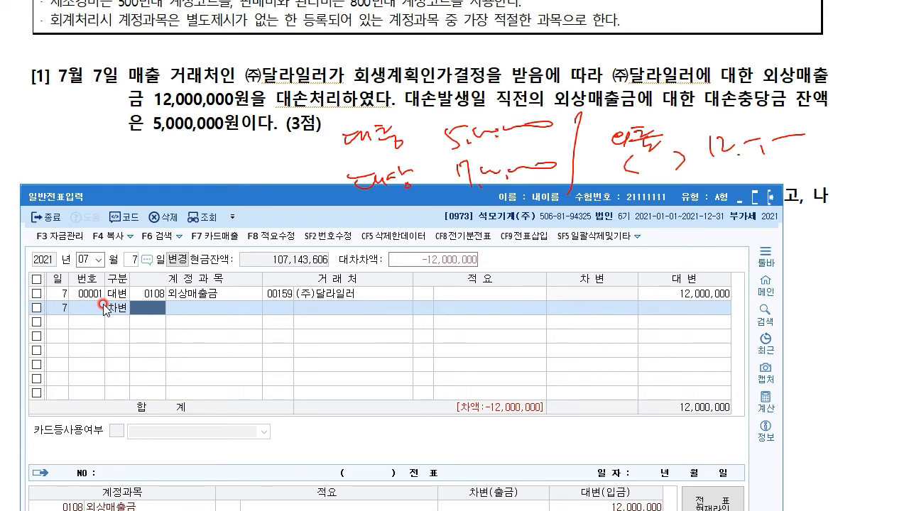
pyautogui.write('109')
pyautogui.press('Return')
pyautogui.press('Return')
pyautogui.press('Return')
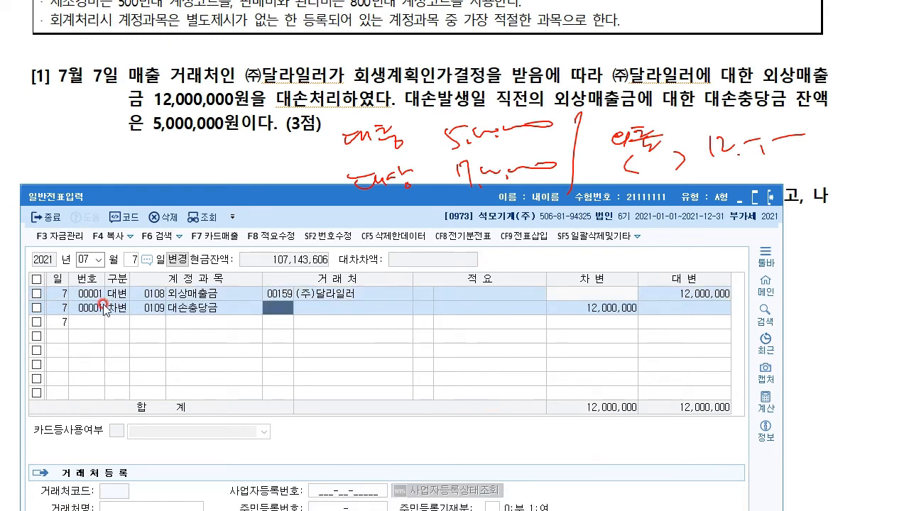
pyautogui.write('5000')
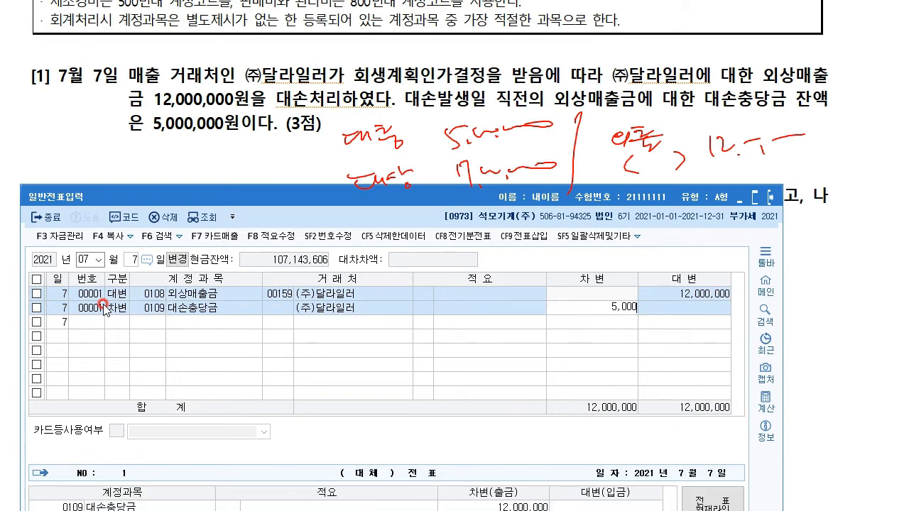
pyautogui.press('Return')
# Step: Add a debit line for 0835 대손상각비 with the remaining 7,000,000, finding the account with 대손상
pyautogui.write('3')
pyautogui.press('F2')
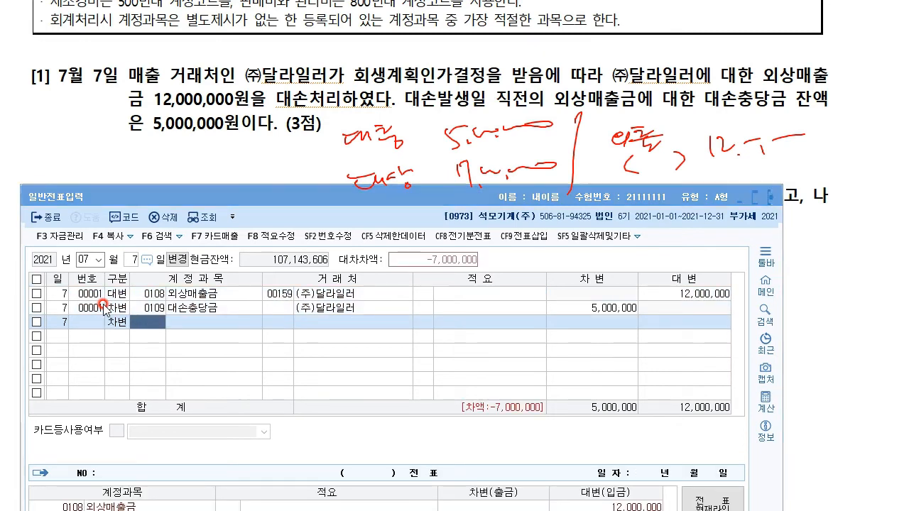
pyautogui.write('대손상')
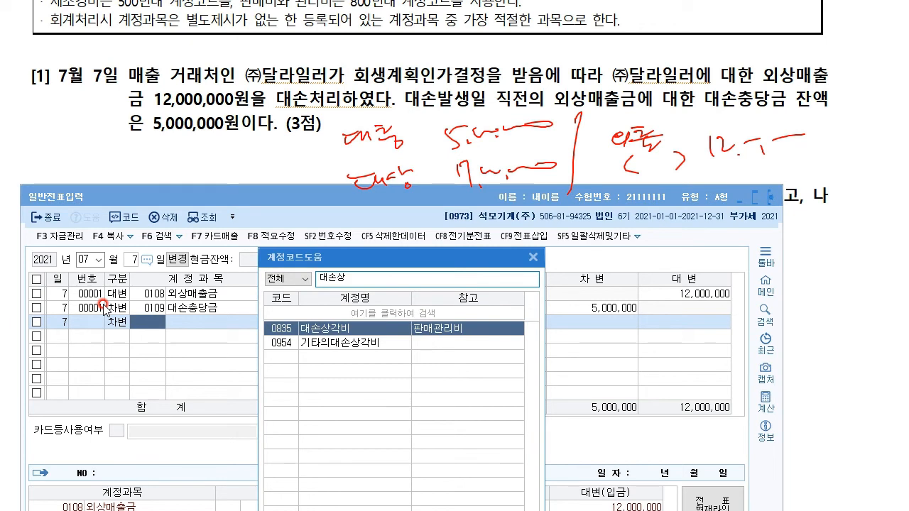
pyautogui.press('Return')
pyautogui.press('Return')
pyautogui.press('Return')
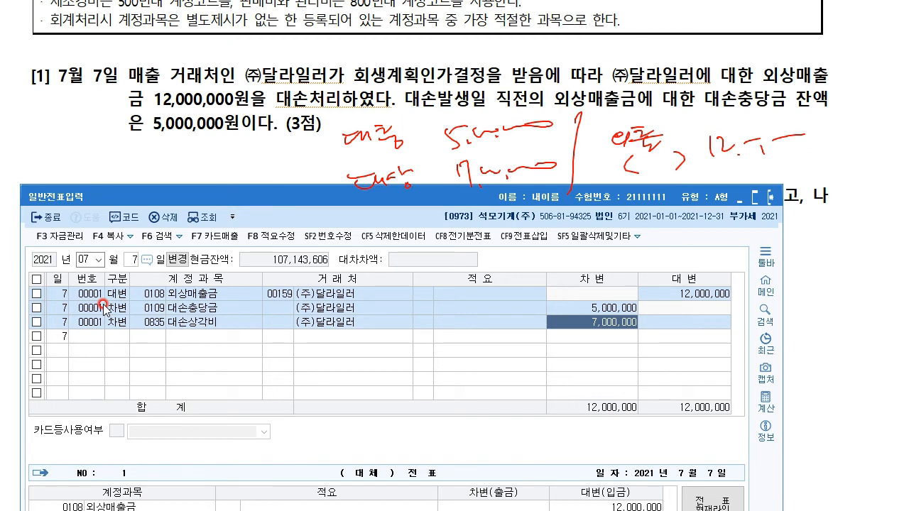
# Step: Erase the handwritten entry from the exam document and bring question [2] into view
pyautogui.click(257, 124)
pyautogui.press('Escape')
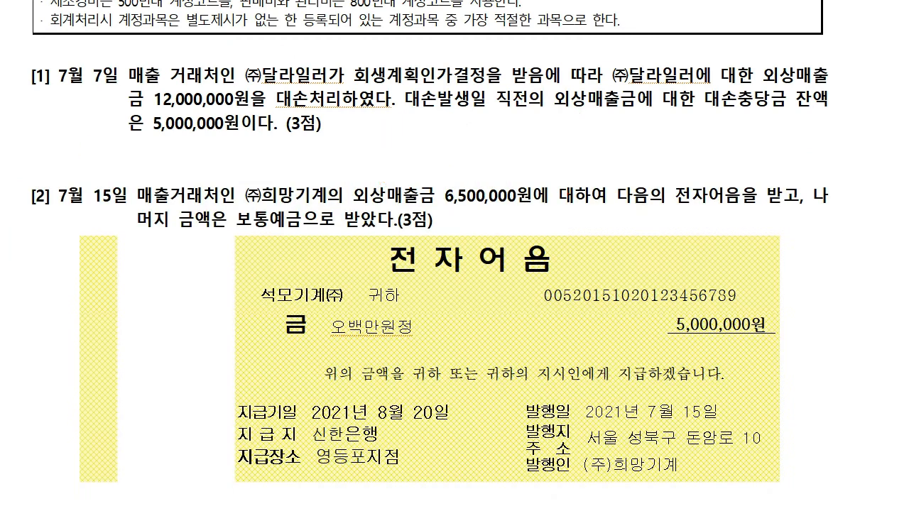
pyautogui.scroll(-3, 782, 195)
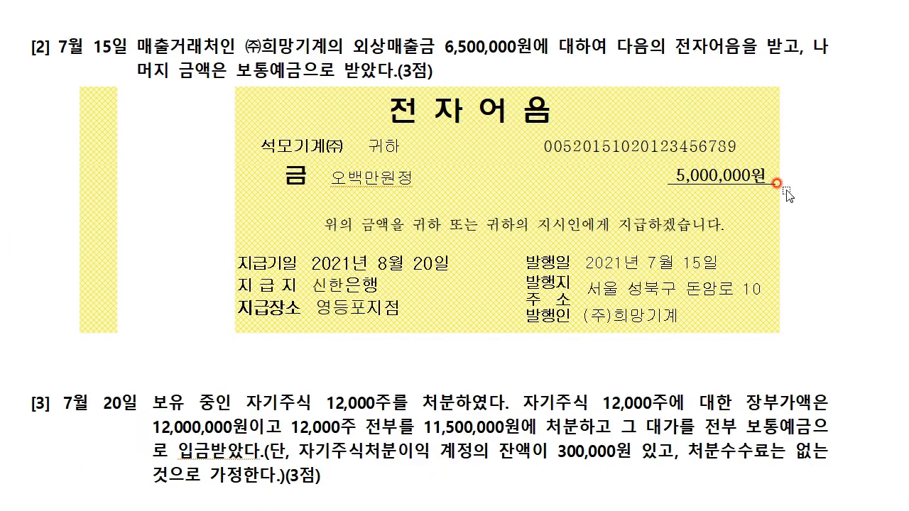
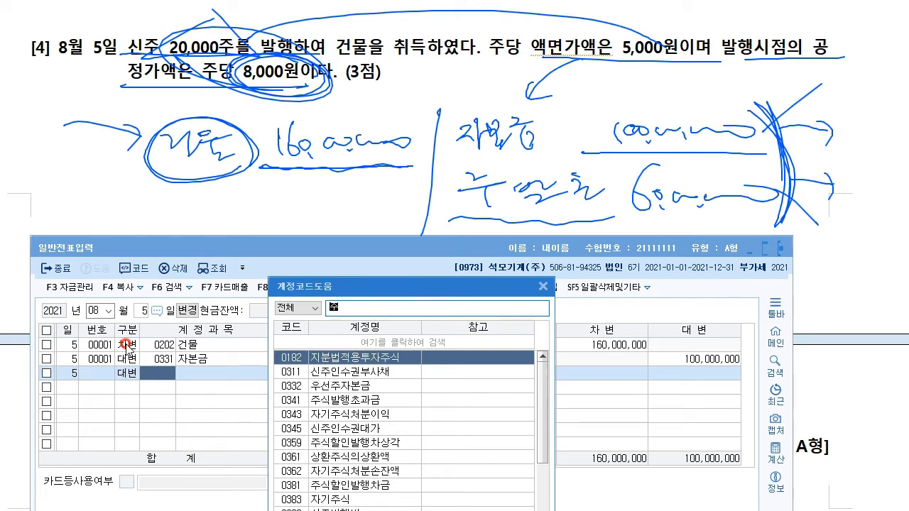
# Step: Add the credit line 0341 주식발행초과금 for 60,000,000 to the August 5 voucher, and erase the handwriting at question [4]
pyautogui.press('Down')
pyautogui.press('Return')
pyautogui.press('Return')
pyautogui.press('Return')
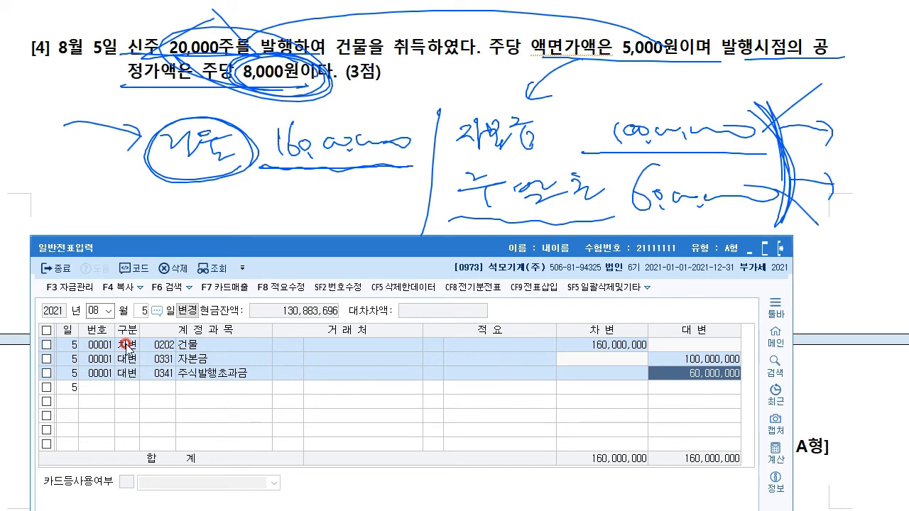
pyautogui.press('Escape')
pyautogui.click(204, 107)
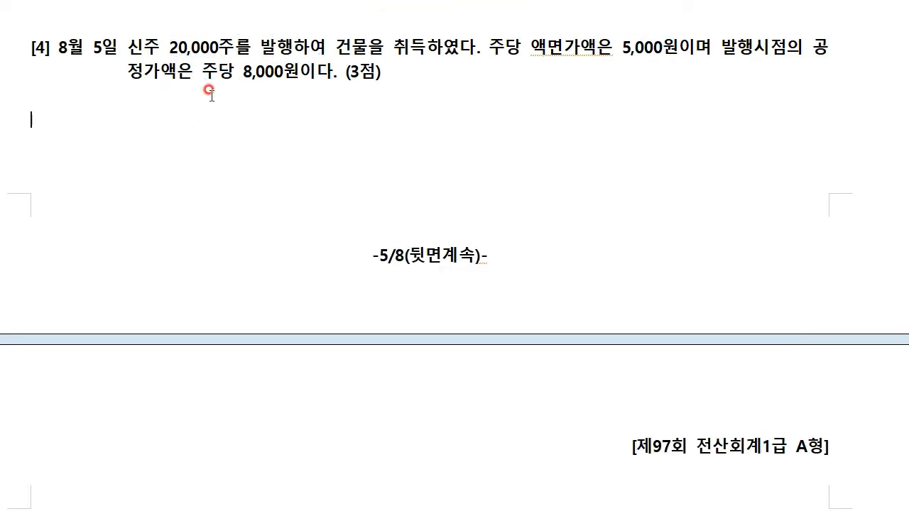
# Step: Insert blank lines below questions [5] and [6] in the exam document to make writing space
pyautogui.scroll(-5, 204, 107)
pyautogui.click(235, 219)
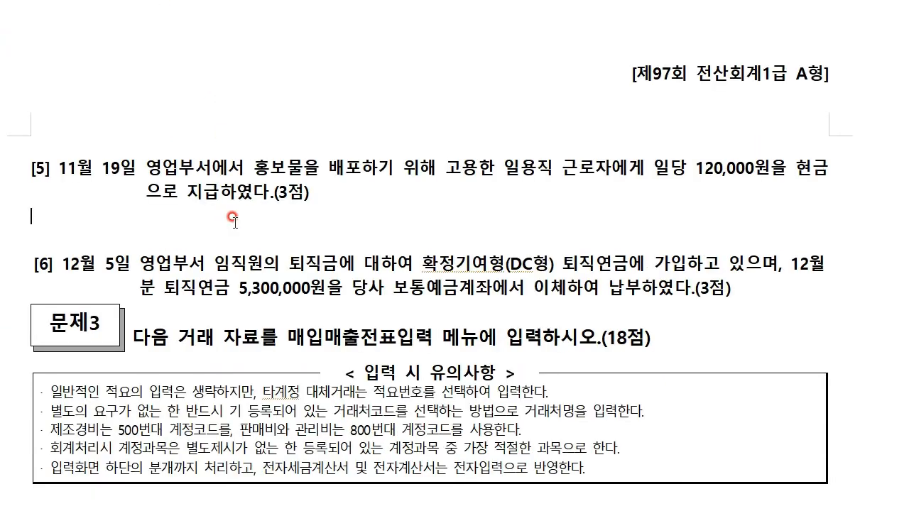
pyautogui.press('Return')
pyautogui.press('Return')
pyautogui.press('Return')
pyautogui.click(754, 360)
pyautogui.press('Return')
pyautogui.press('Return')
pyautogui.press('Return')
pyautogui.press('Return')
pyautogui.press('Return')
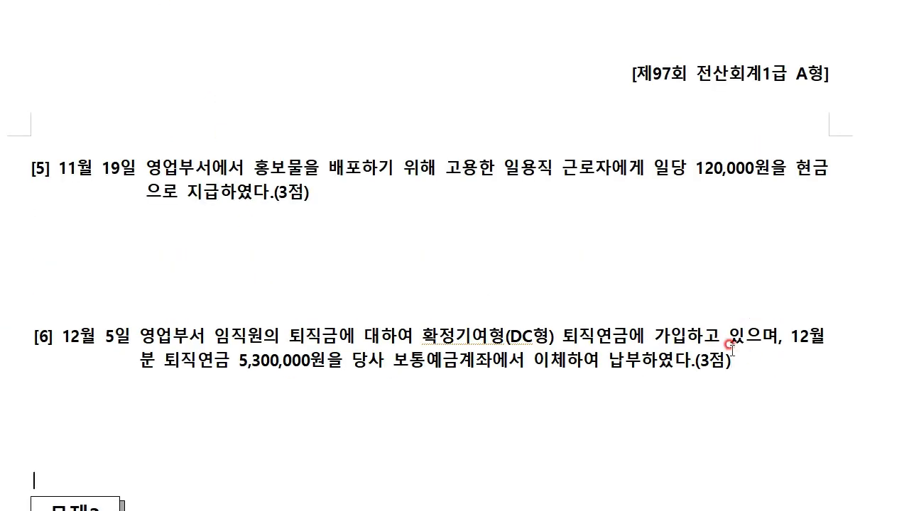
# Step: Bring 일반전표입력 up beneath question [5] and set the voucher date to November 19
pyautogui.scroll(-2, 433, 125)
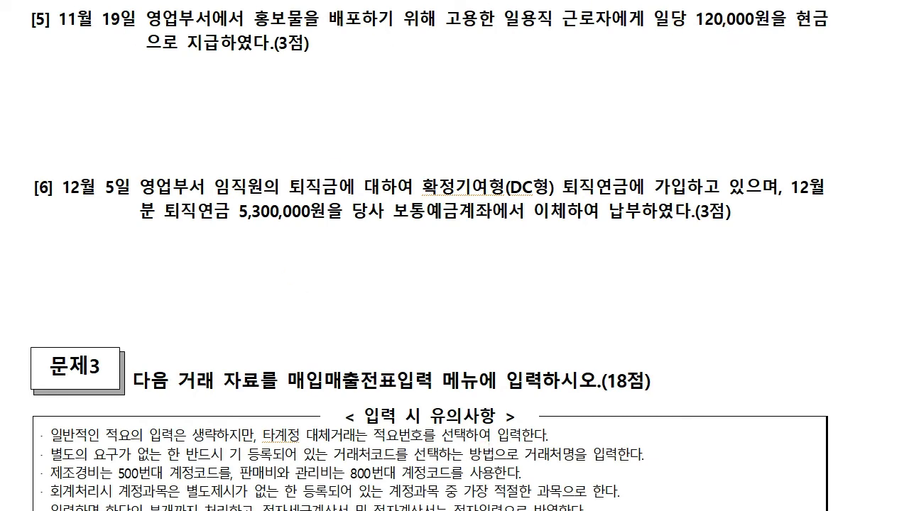
pyautogui.click(463, 510)
pyautogui.moveTo(353, 242); pyautogui.dragTo(353, 141)
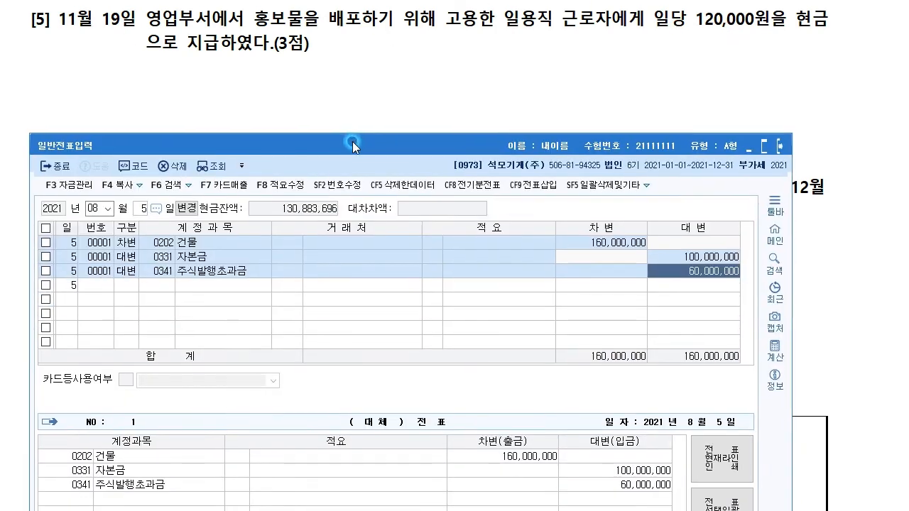
pyautogui.click(103, 210)
pyautogui.write('11')
pyautogui.press('Return')
pyautogui.write('19')
pyautogui.press('Return')
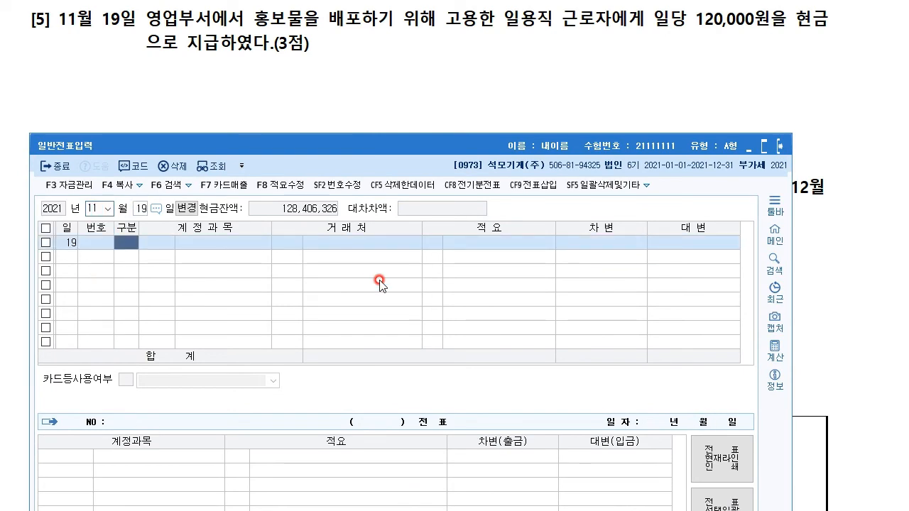
# Step: Add a credit line for 0101 현금 of 120,000 to the November 19 voucher
pyautogui.write('4')
pyautogui.press('Return')
pyautogui.write('101')
pyautogui.press('Return')
pyautogui.press('Return')
pyautogui.press('Return')
pyautogui.write('12')
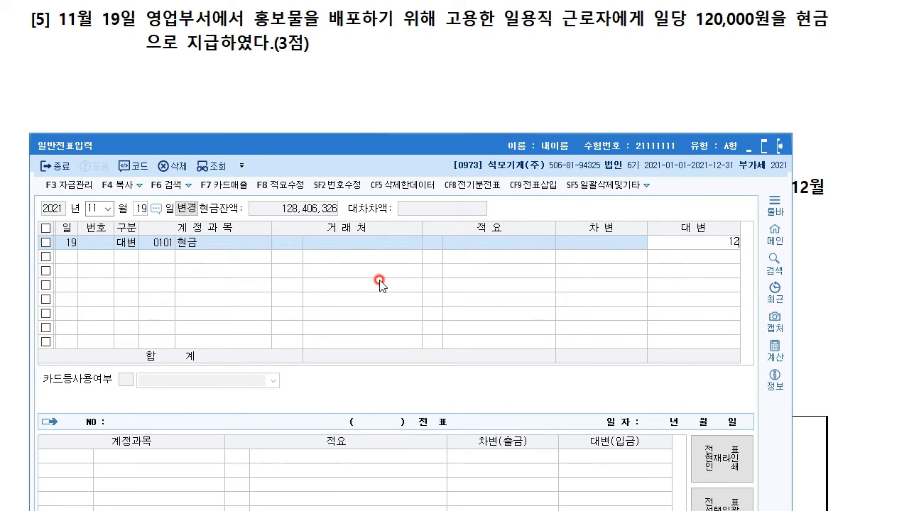
pyautogui.write('0,000')
pyautogui.press('Return')
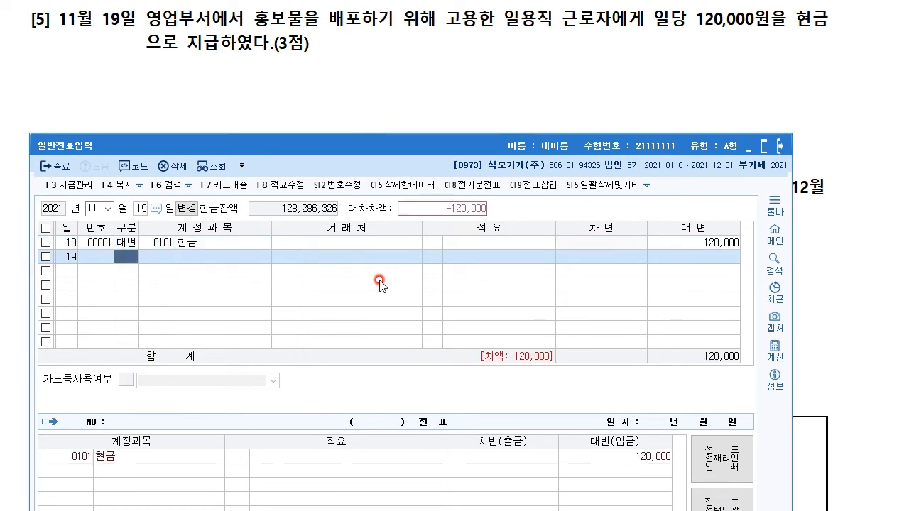
# Step: Add the debit line 0805 잡급 (판매관리비) for 120,000 to the November 19 voucher
pyautogui.write('3')
pyautogui.press('Return')
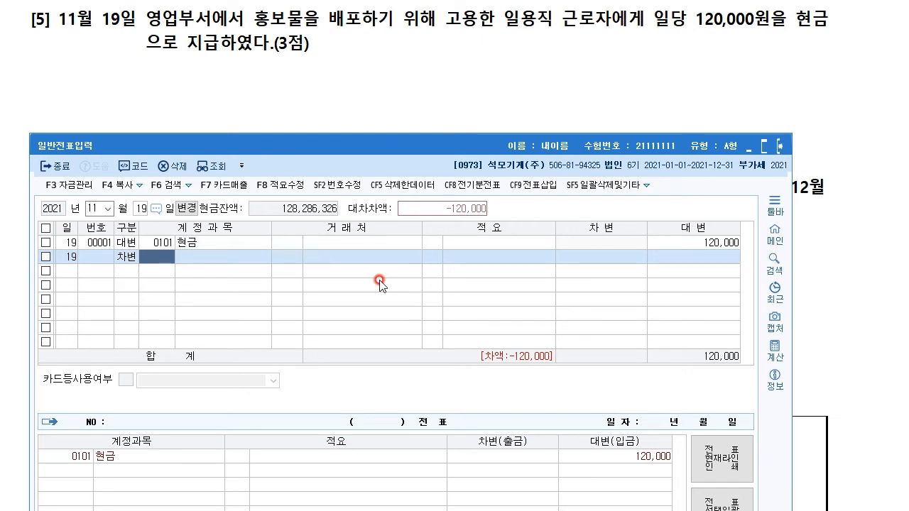
pyautogui.press('F2')
pyautogui.write('잡급')
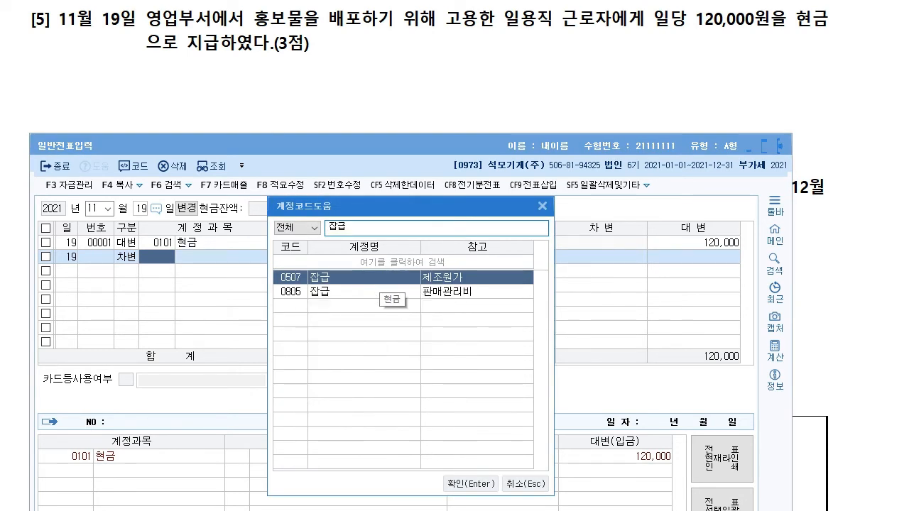
pyautogui.press('Down')
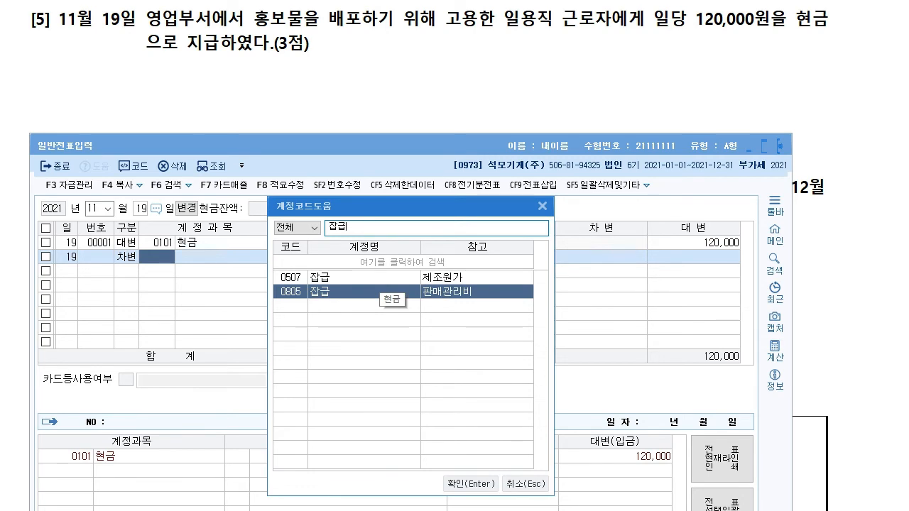
pyautogui.doubleClick(380, 286)
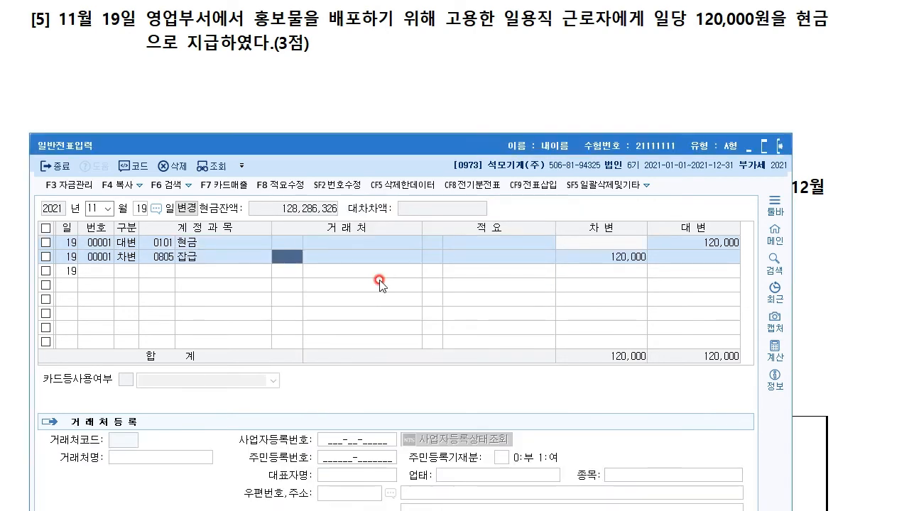
pyautogui.press('Return')
pyautogui.press('Return')
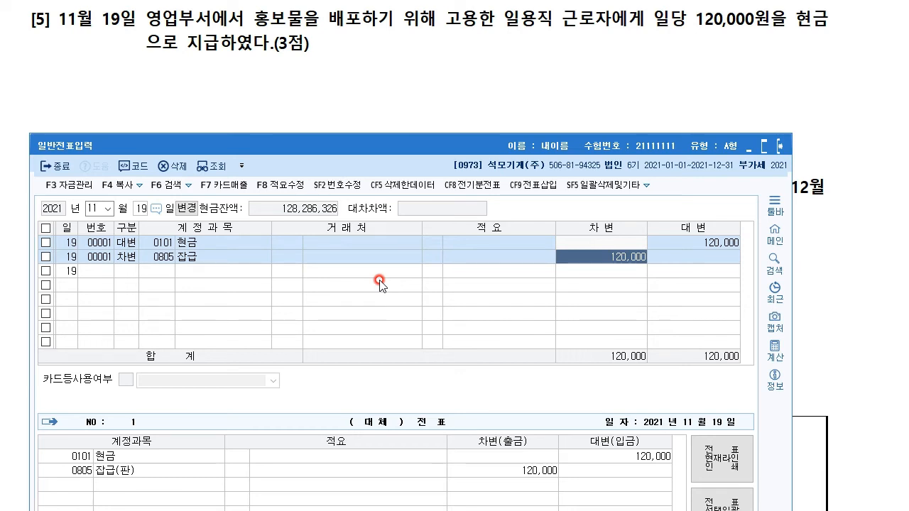
# Step: Bring 일반전표입력 up beneath question [6] of the exam document and set the voucher date to December 5
pyautogui.click(367, 60)
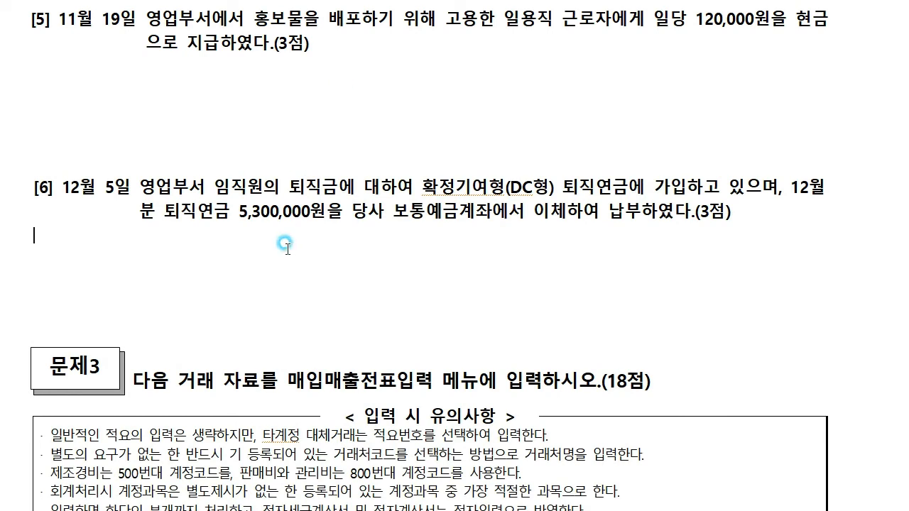
pyautogui.scroll(-3, 286, 241)
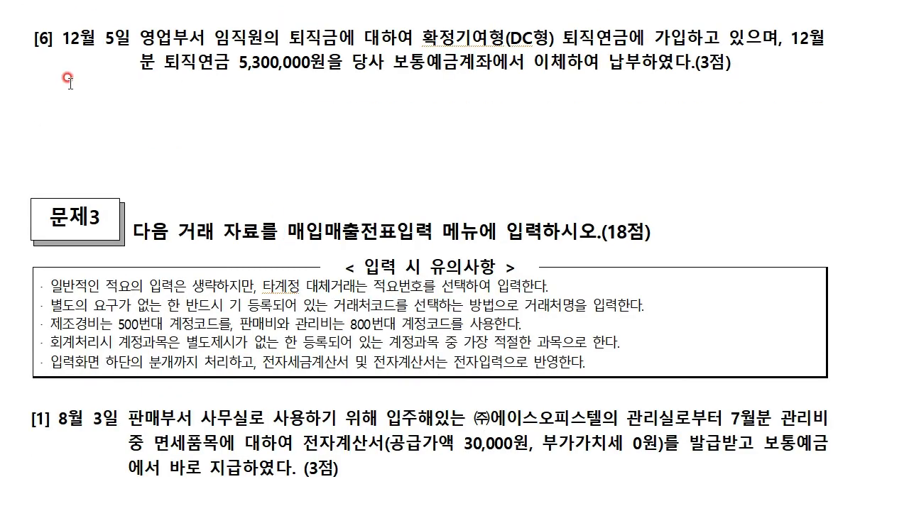
pyautogui.hotkey('alt', 'Tab')
pyautogui.moveTo(440, 146); pyautogui.dragTo(441, 170)
pyautogui.click(100, 239)
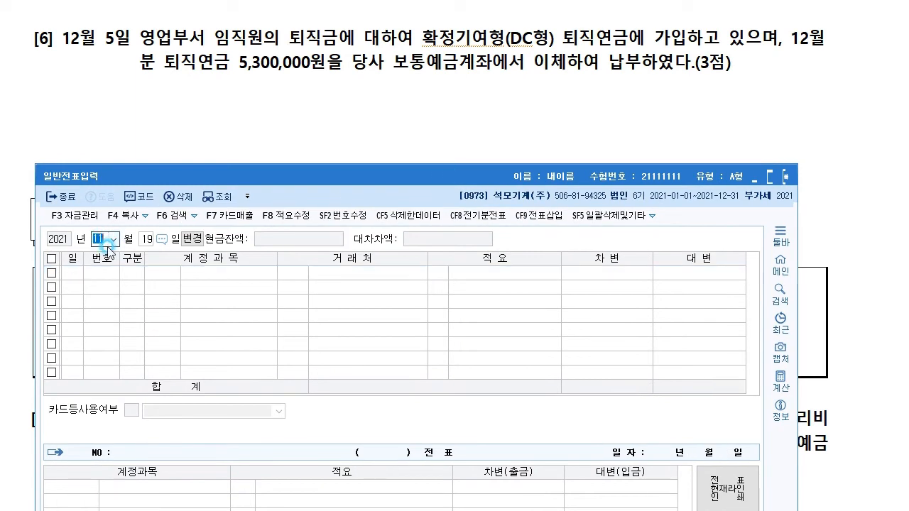
pyautogui.write('12')
pyautogui.press('Return')
pyautogui.write('5')
pyautogui.press('Return')
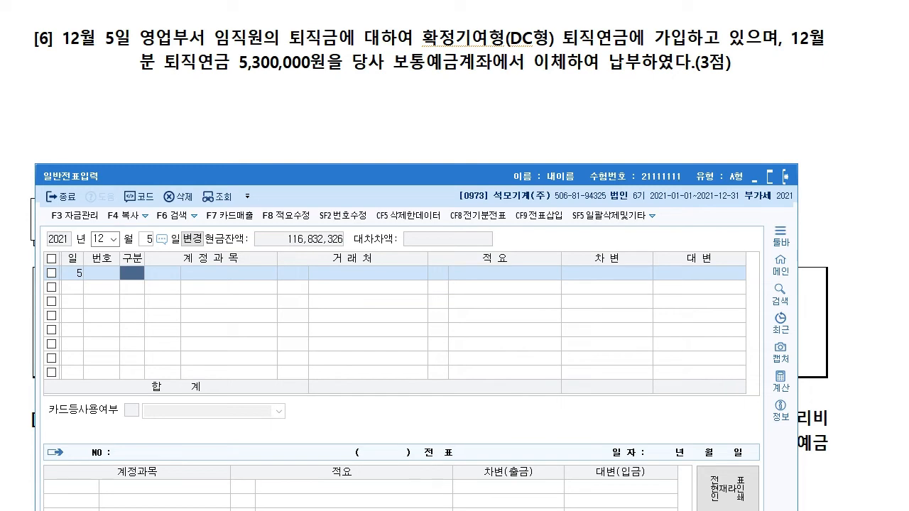
# Step: Enter the credit line 0103 보통예금 for 5,300,000 in the December 5 voucher and start a 차변 line below it
pyautogui.click(117, 2)
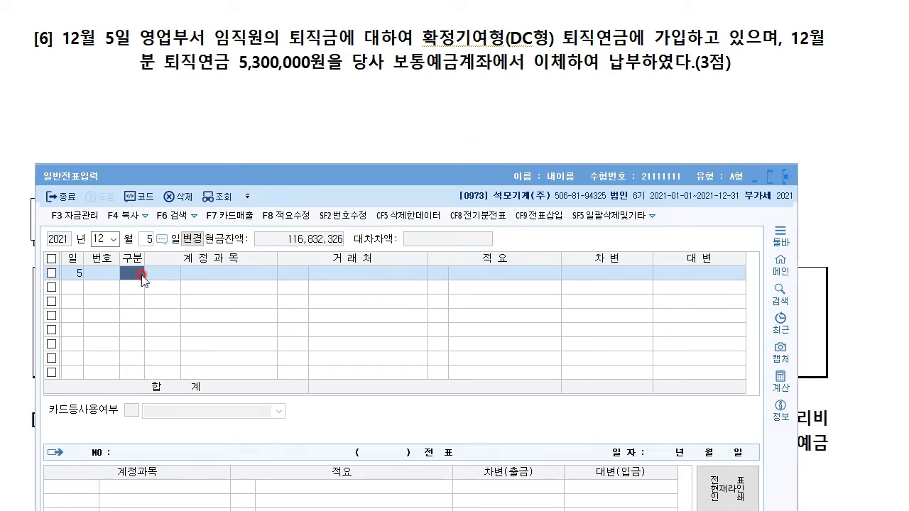
pyautogui.write('4')
pyautogui.press('Return')
pyautogui.write('103')
pyautogui.press('Return')
pyautogui.press('Return')
pyautogui.press('Return')
pyautogui.write('5,300,00')
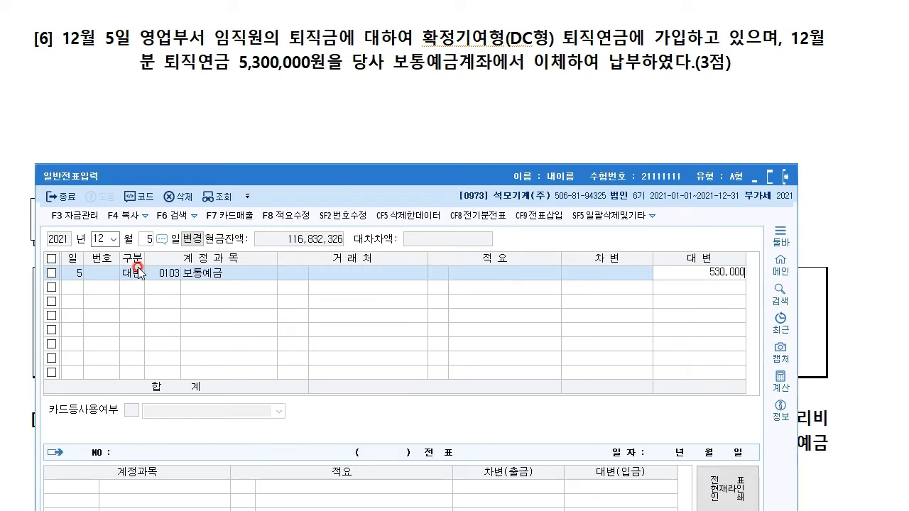
pyautogui.write('0')
pyautogui.press('Return')
pyautogui.write('3')
pyautogui.press('Return')
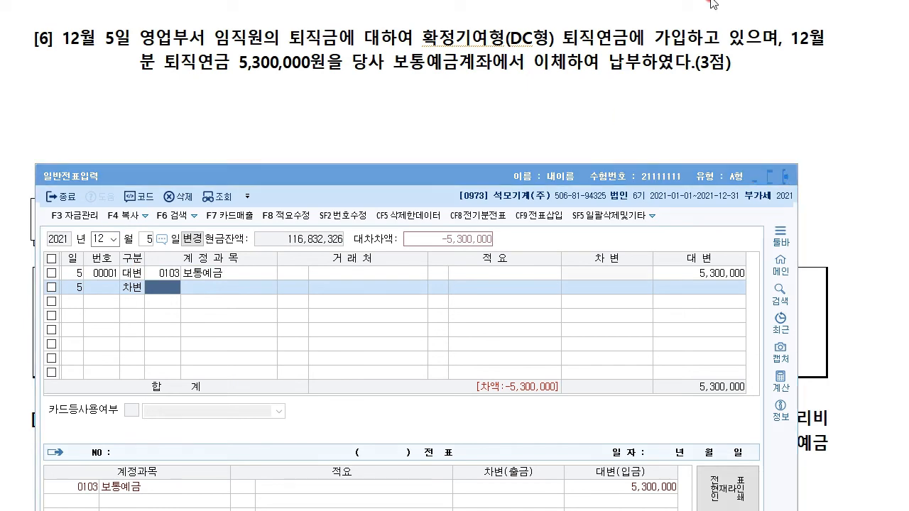
# Step: Circle 확정기여형(DC형) in question [6] and handwrite notes linking 확정급여형 to 퇴직연금운용자산 and 기여형 to 퇴직급여
pyautogui.moveTo(424, 48)
pyautogui.mouseDown()
pyautogui.moveTo(557, 22)
pyautogui.moveTo(469, 47)
pyautogui.mouseUp()
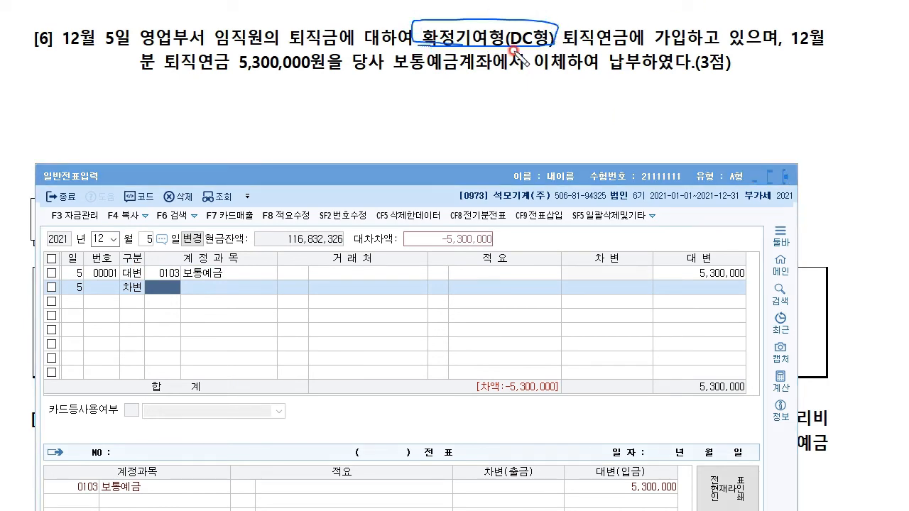
pyautogui.moveTo(190, 90)
pyautogui.mouseDown()
pyautogui.moveTo(203, 100)
pyautogui.moveTo(280, 94)
pyautogui.moveTo(287, 117)
pyautogui.moveTo(312, 105)
pyautogui.moveTo(321, 83)
pyautogui.moveTo(363, 103)
pyautogui.mouseUp()
pyautogui.moveTo(234, 140)
pyautogui.mouseDown()
pyautogui.moveTo(236, 149)
pyautogui.moveTo(391, 152)
pyautogui.moveTo(384, 150)
pyautogui.mouseUp()
pyautogui.moveTo(412, 147); pyautogui.dragTo(475, 147)
pyautogui.moveTo(461, 140); pyautogui.dragTo(474, 147)
pyautogui.moveTo(399, 99)
pyautogui.mouseDown()
pyautogui.moveTo(451, 99)
pyautogui.moveTo(446, 114)
pyautogui.mouseUp()
pyautogui.moveTo(510, 93)
pyautogui.mouseDown()
pyautogui.moveTo(501, 89)
pyautogui.moveTo(529, 103)
pyautogui.moveTo(539, 86)
pyautogui.moveTo(613, 82)
pyautogui.moveTo(635, 85)
pyautogui.moveTo(631, 100)
pyautogui.moveTo(650, 89)
pyautogui.moveTo(659, 102)
pyautogui.moveTo(688, 94)
pyautogui.moveTo(714, 99)
pyautogui.moveTo(497, 89)
pyautogui.moveTo(717, 107)
pyautogui.mouseUp()
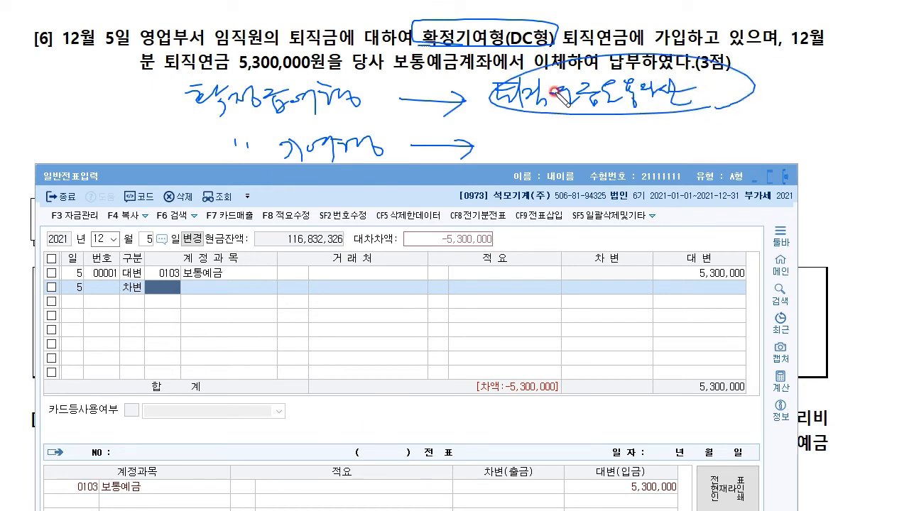
pyautogui.moveTo(529, 144)
pyautogui.mouseDown()
pyautogui.moveTo(518, 151)
pyautogui.moveTo(611, 144)
pyautogui.moveTo(629, 164)
pyautogui.moveTo(661, 145)
pyautogui.moveTo(770, 165)
pyautogui.mouseUp()
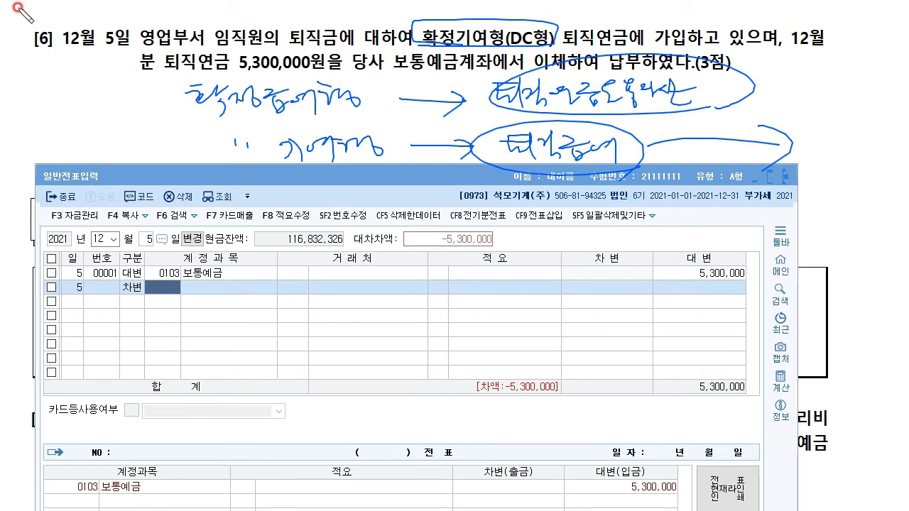
# Step: Complete the December 5 debit line with account 0806 퇴직급여 (판매관리비) for 5,300,000
pyautogui.click(166, 291)
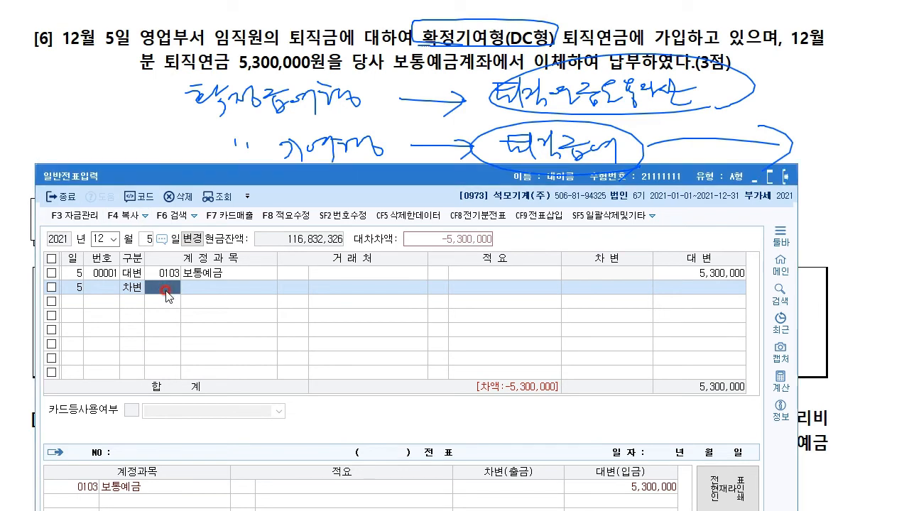
pyautogui.write('퇴직급여')
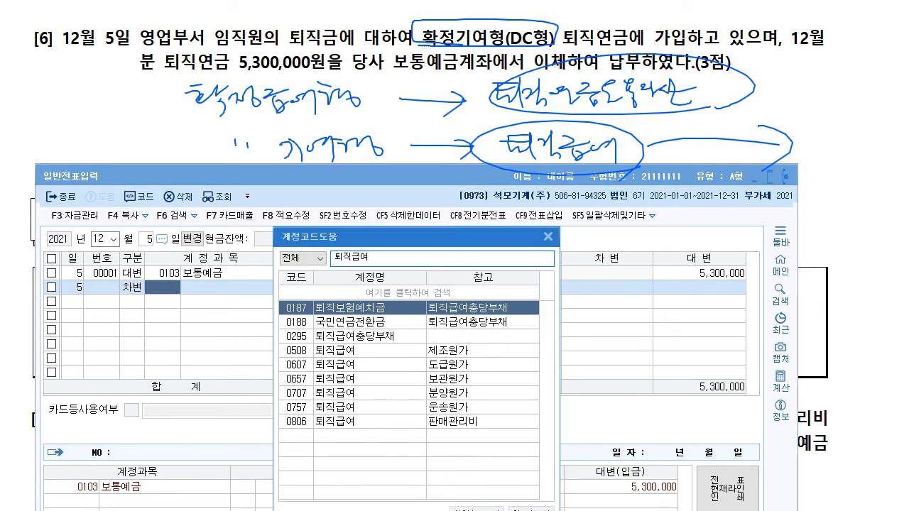
pyautogui.press('Down')
pyautogui.press('Down')
pyautogui.press('Down')
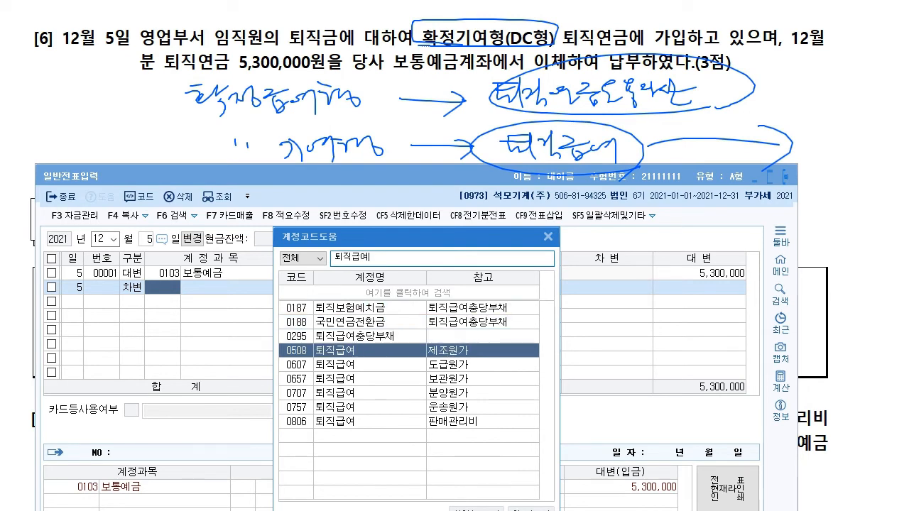
pyautogui.press('Down')
pyautogui.press('Down')
pyautogui.press('Down')
pyautogui.press('Down')
pyautogui.press('Down')
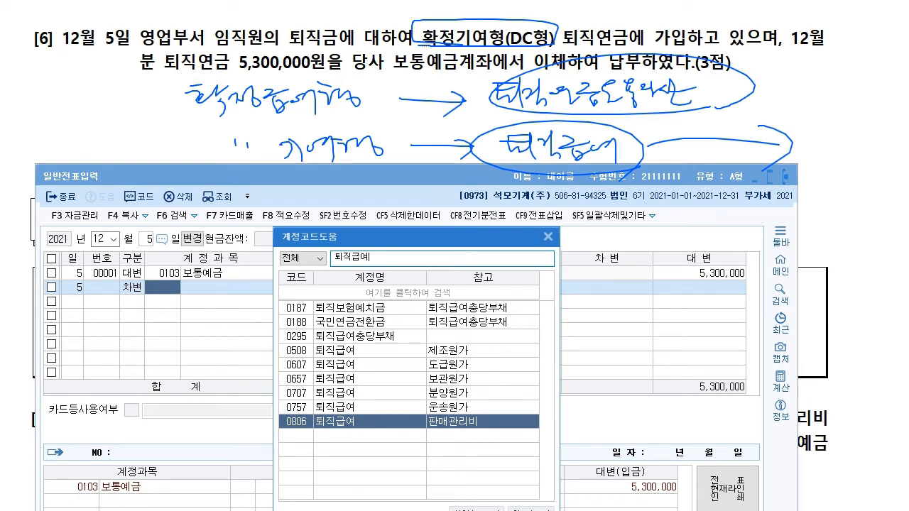
pyautogui.press('Return')
pyautogui.press('Return')
pyautogui.press('Return')
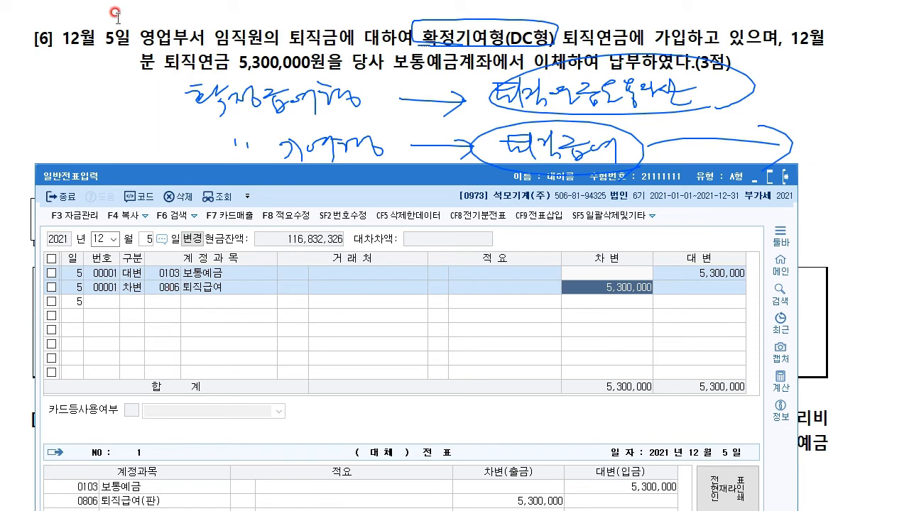
# Step: Erase the handwriting at question [6] and bring the 문제3 questions of the exam document into view
pyautogui.press('Escape')
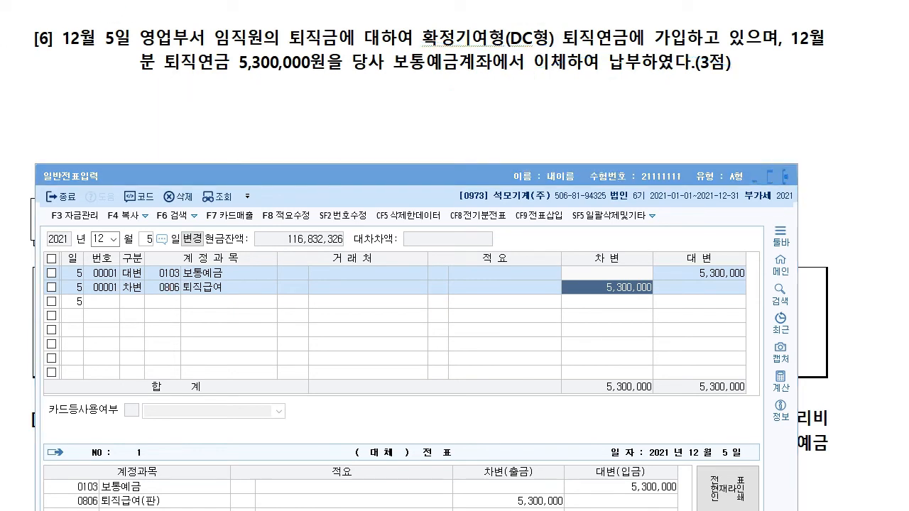
pyautogui.click(548, 183)
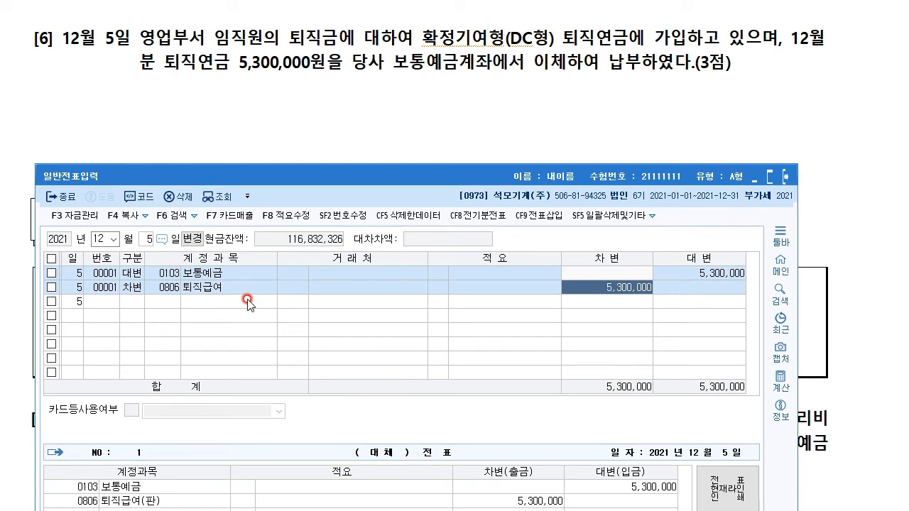
pyautogui.click(398, 99)
pyautogui.scroll(-3, 396, 104)
pyautogui.scroll(-1, 393, 103)
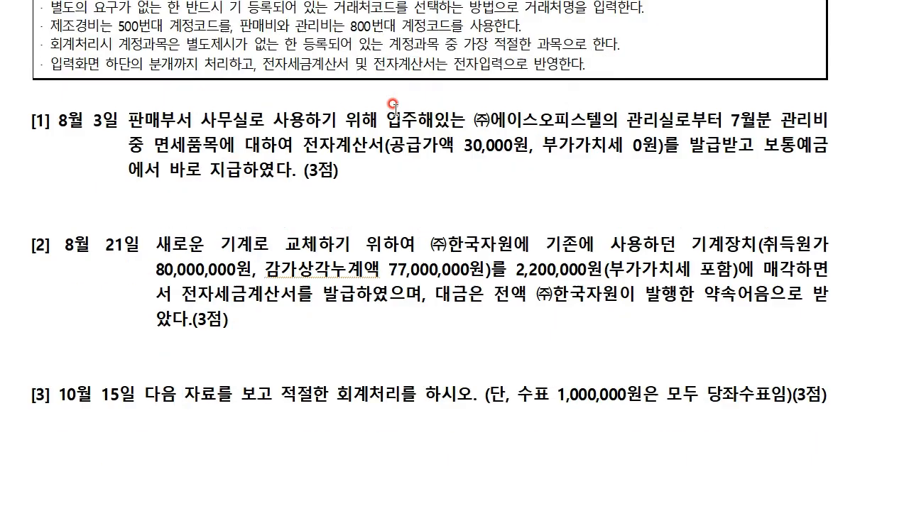
# Step: Insert blank lines below 문제3 questions [1] and [2] in the exam document to make writing space
pyautogui.click(348, 419)
pyautogui.press('Return')
pyautogui.press('Return')
pyautogui.scroll(-1, 199, 214)
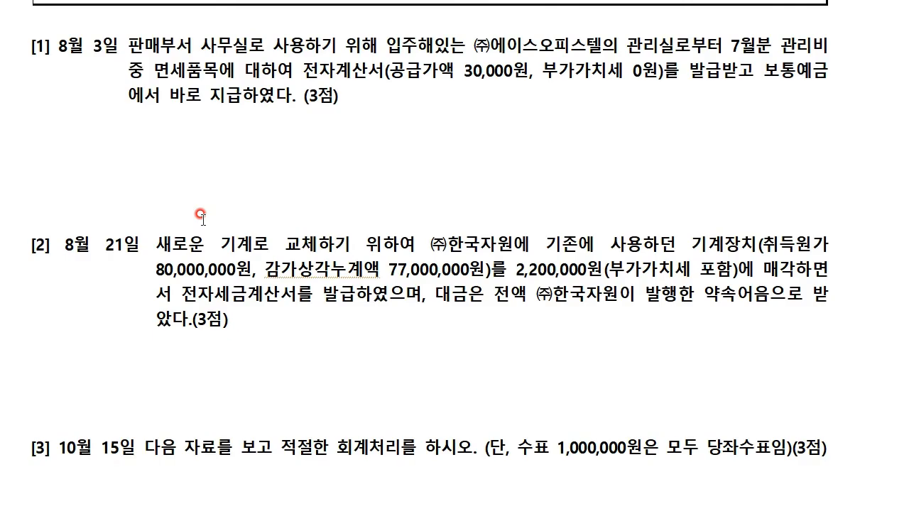
pyautogui.doubleClick(239, 381)
pyautogui.click(231, 362)
pyautogui.press('Return')
pyautogui.press('Return')
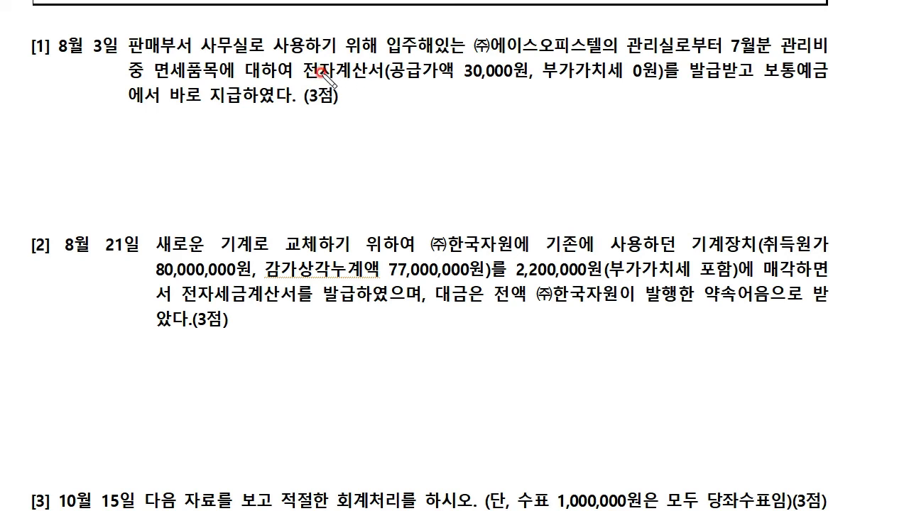
# Step: Underline 발급받고 and circle 전자계산서 in question [1], and handwrite a circled "53 면세" note linked to it
pyautogui.moveTo(689, 83); pyautogui.dragTo(781, 83)
pyautogui.moveTo(355, 61)
pyautogui.mouseDown()
pyautogui.moveTo(351, 71)
pyautogui.moveTo(302, 77)
pyautogui.moveTo(454, 97)
pyautogui.mouseUp()
pyautogui.moveTo(445, 90)
pyautogui.mouseDown()
pyautogui.moveTo(445, 105)
pyautogui.moveTo(485, 92)
pyautogui.mouseUp()
pyautogui.moveTo(481, 87); pyautogui.dragTo(489, 102)
pyautogui.moveTo(494, 91)
pyautogui.mouseDown()
pyautogui.moveTo(491, 105)
pyautogui.moveTo(526, 96)
pyautogui.moveTo(593, 103)
pyautogui.mouseUp()
pyautogui.moveTo(458, 99); pyautogui.dragTo(564, 112)
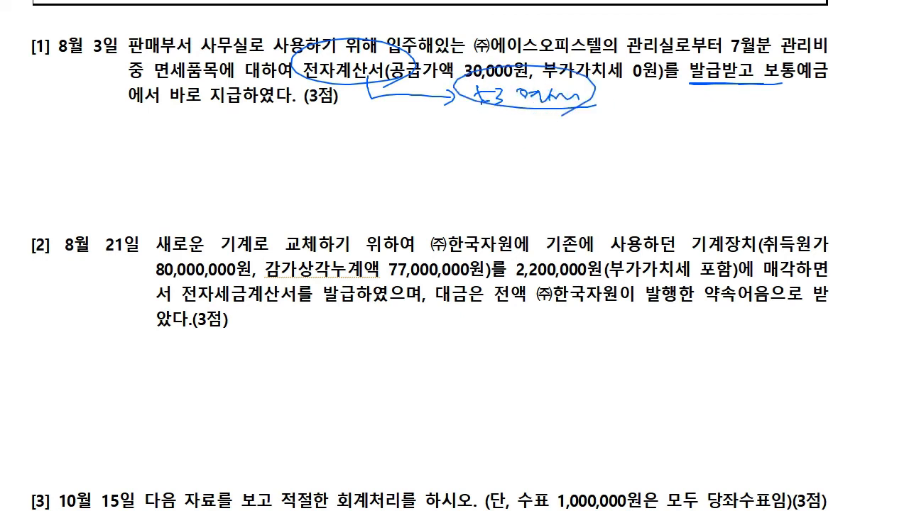
# Step: Switch to KcLep, open 매입매출전표입력 beneath question [1], and set the voucher date to August 3
pyautogui.hotkey('alt', 'Tab')
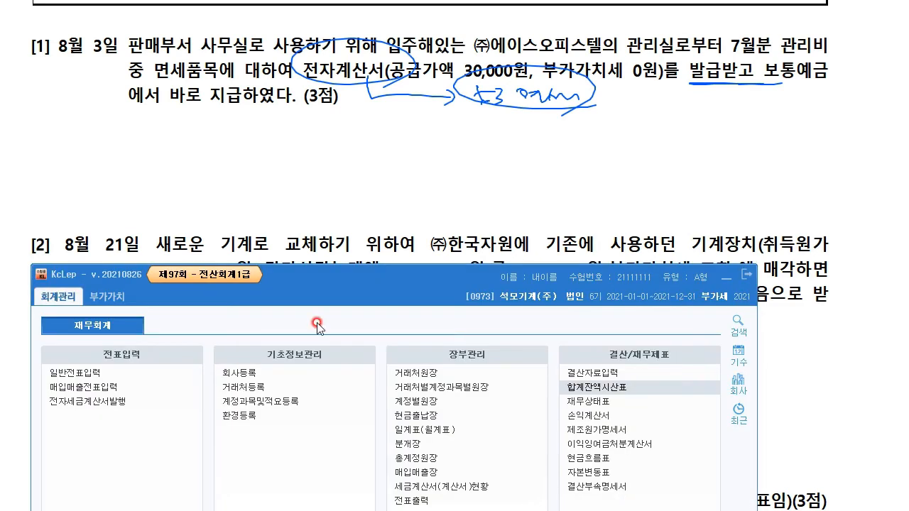
pyautogui.click(152, 388)
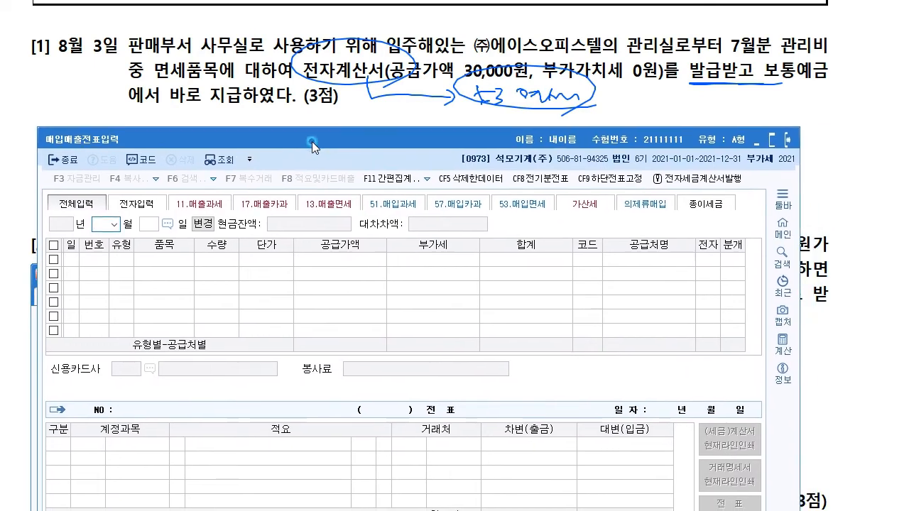
pyautogui.moveTo(311, 141); pyautogui.dragTo(313, 143)
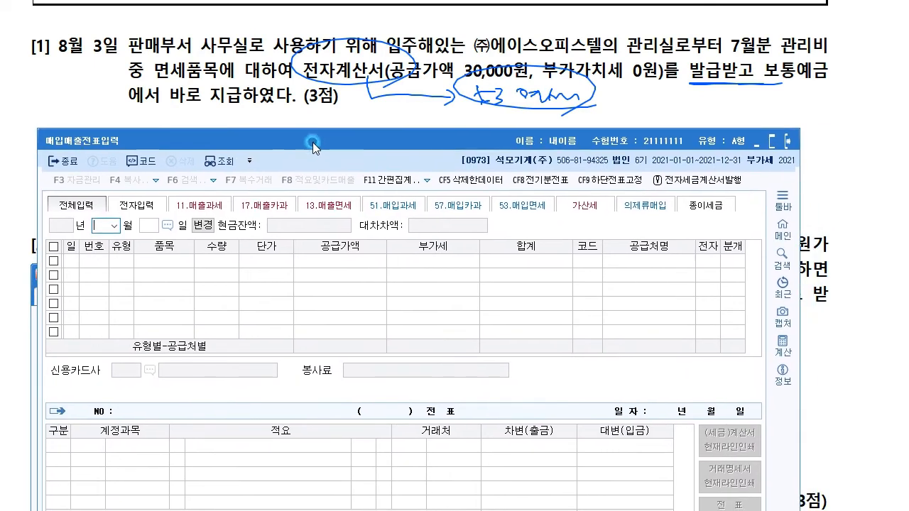
pyautogui.click(108, 226)
pyautogui.write('083')
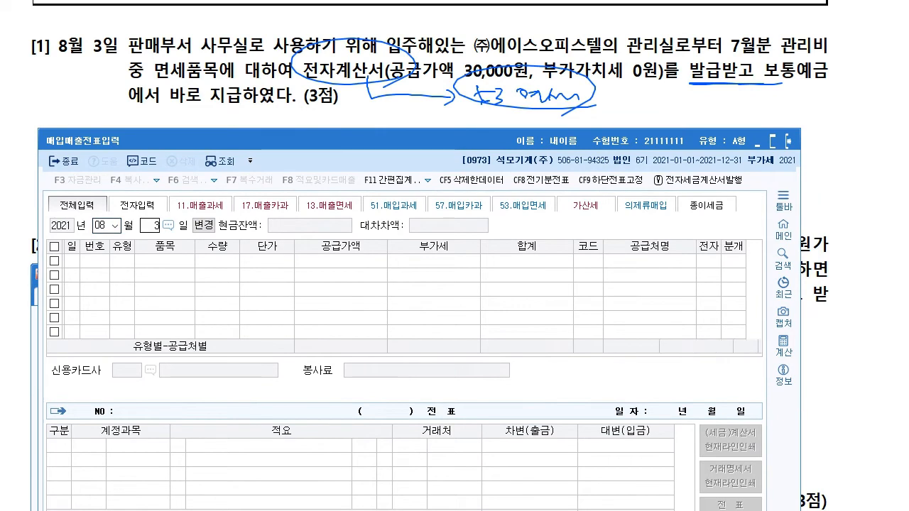
pyautogui.press('Return')
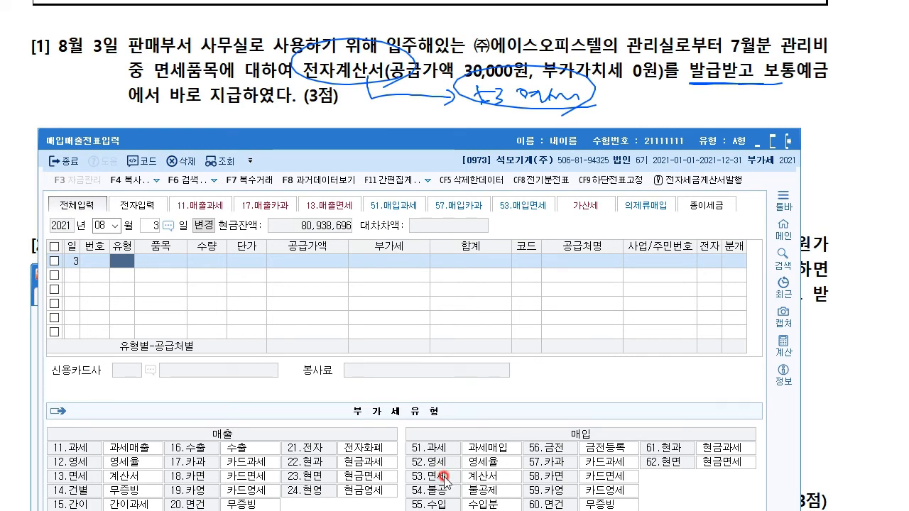
# Step: Enter the August 3 purchase as type 53 면세 with item 관리비 and a supply value of 30,000
pyautogui.write('53')
pyautogui.press('Return')
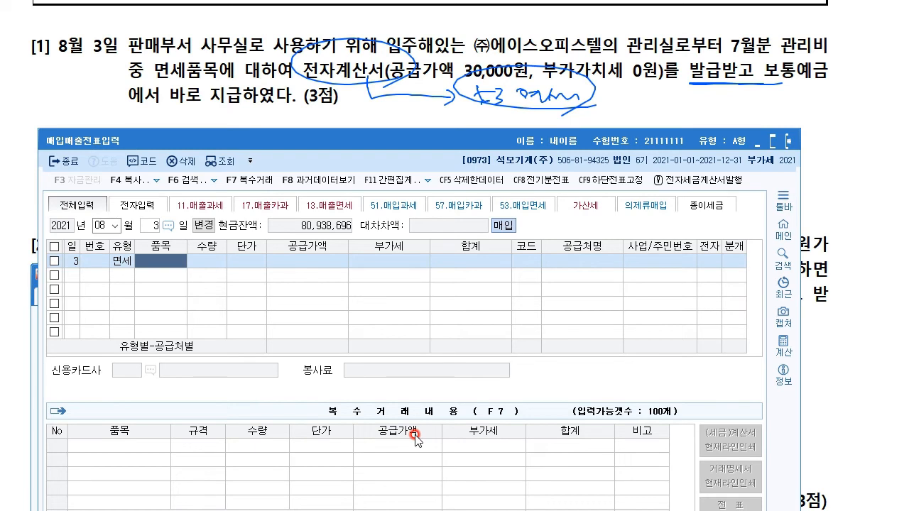
pyautogui.write('관리비')
pyautogui.press('Return')
pyautogui.press('Return')
pyautogui.press('Return')
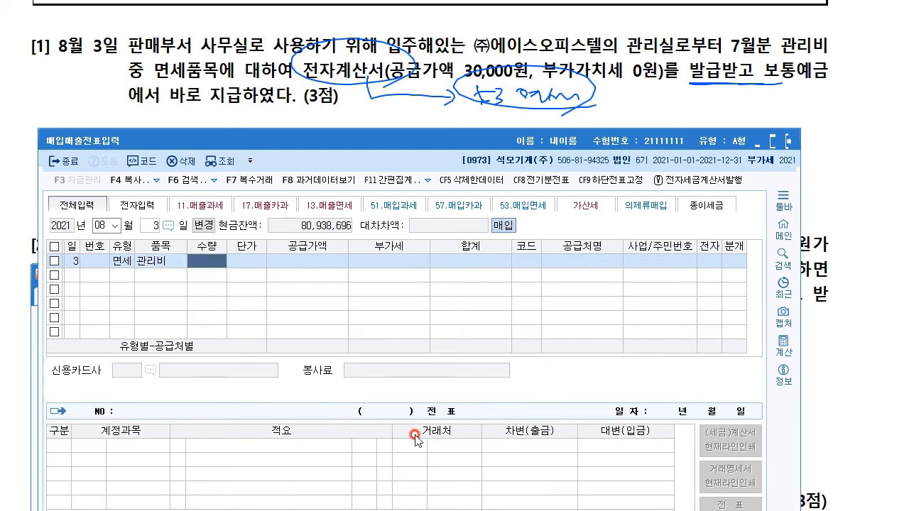
pyautogui.write('300')
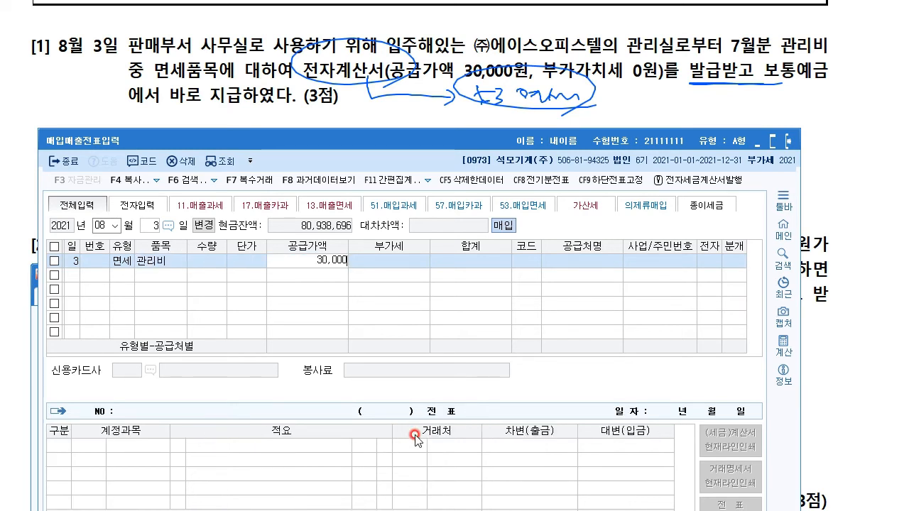
pyautogui.press('Return')
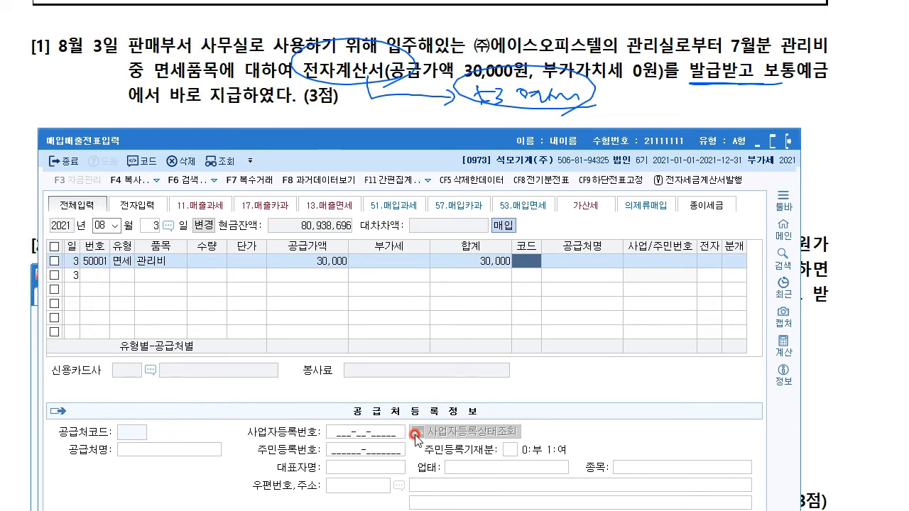
# Step: Assign (주)에이스오피스텔 as the supplier, mark the invoice as electronic (여), and set the journal type to 혼합
pyautogui.write('에이')
pyautogui.press('Return')
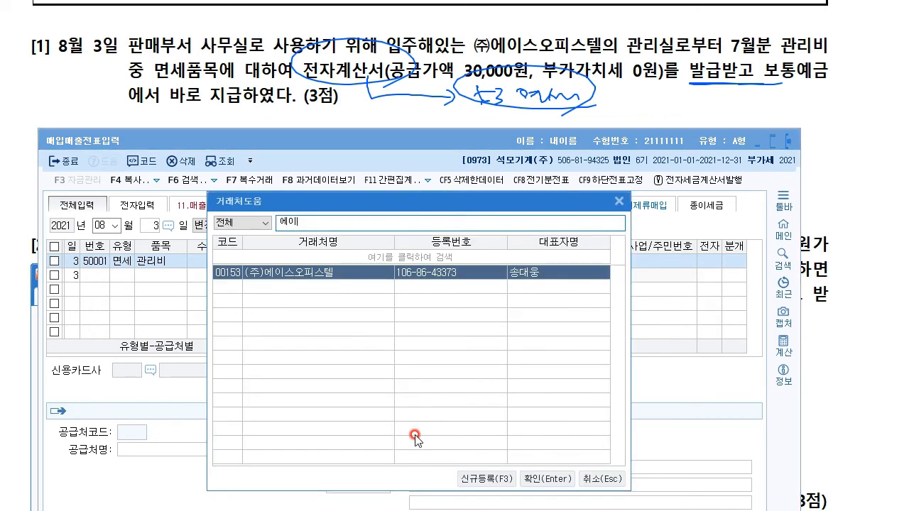
pyautogui.press('Return')
pyautogui.press('Return')
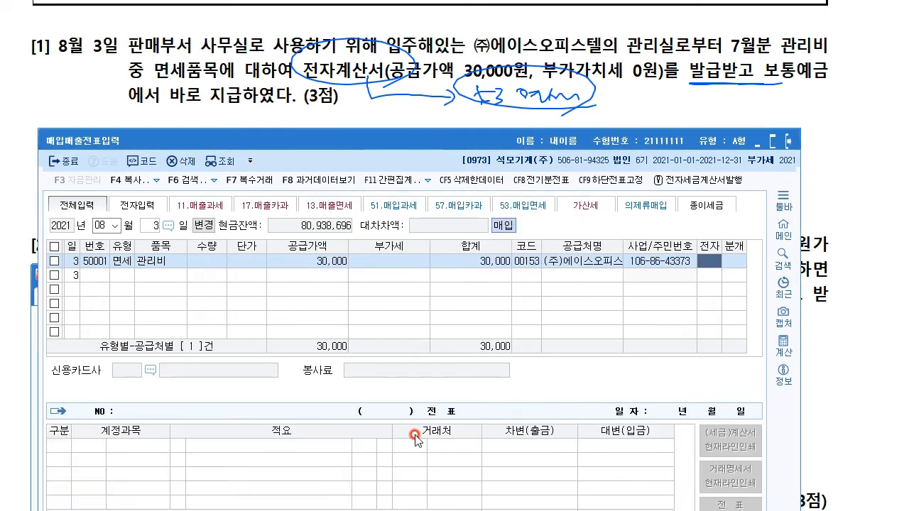
pyautogui.write('1')
pyautogui.press('Return')
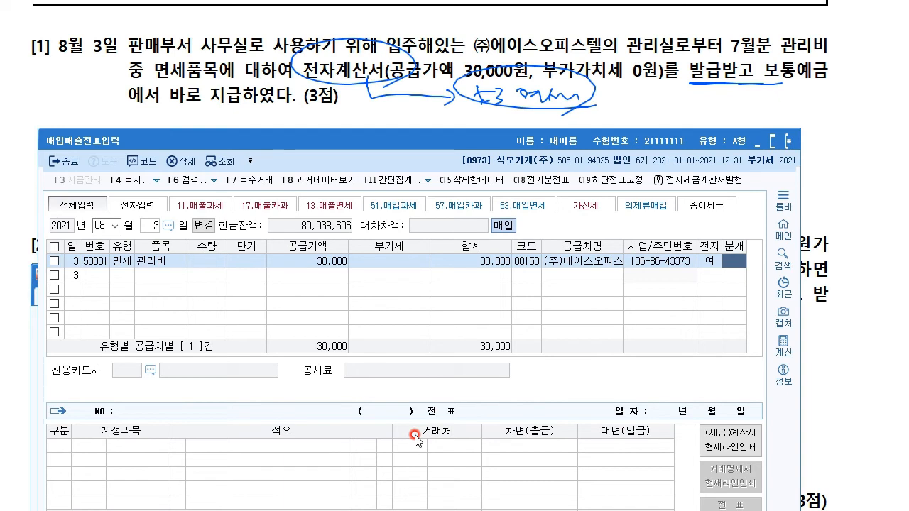
pyautogui.write('3')
pyautogui.press('Return')
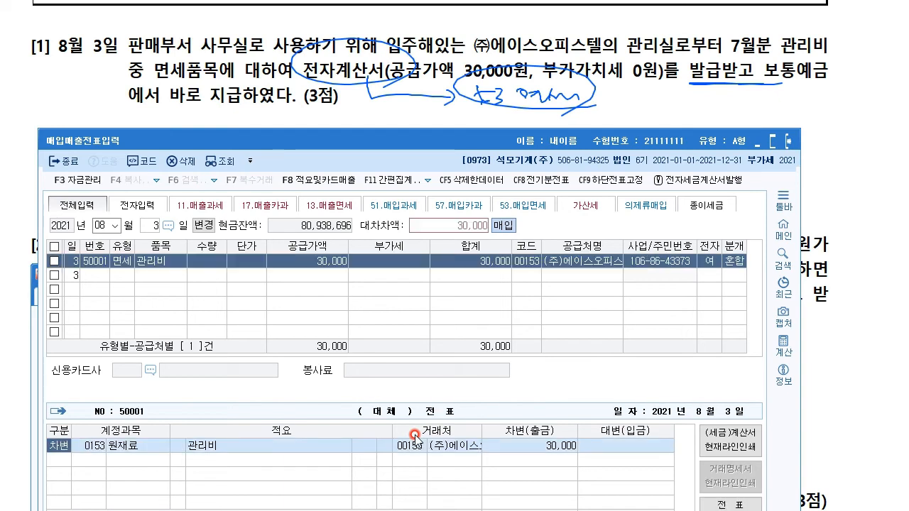
# Step: Replace the debit account 원재료 with 0837 건물관리비, keeping the 30,000 amount
pyautogui.press('Return')
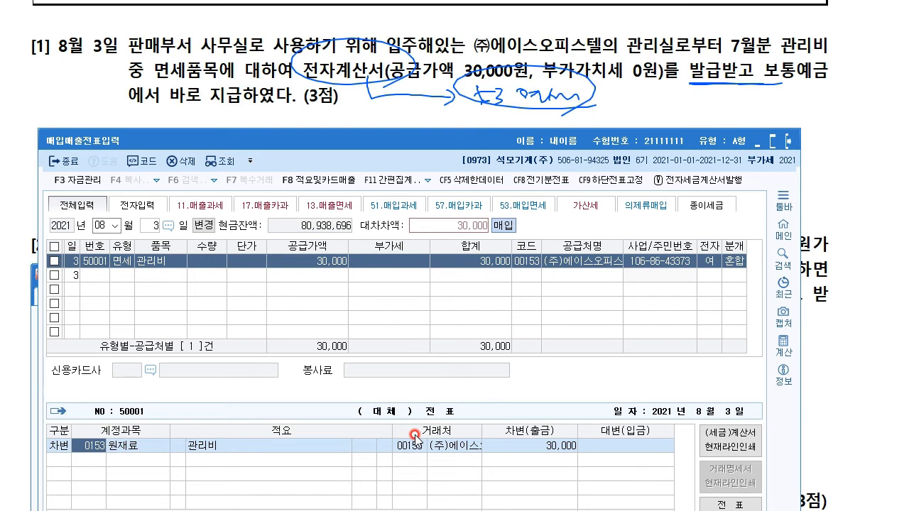
pyautogui.press('F2')
pyautogui.write('ㄱㅗㅏㄴㄹㅣㅂ')
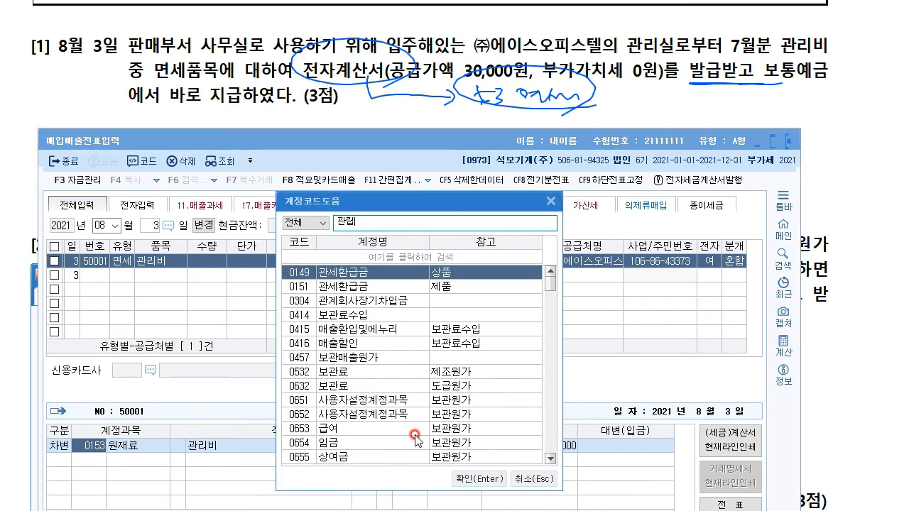
pyautogui.write('ㅣ')
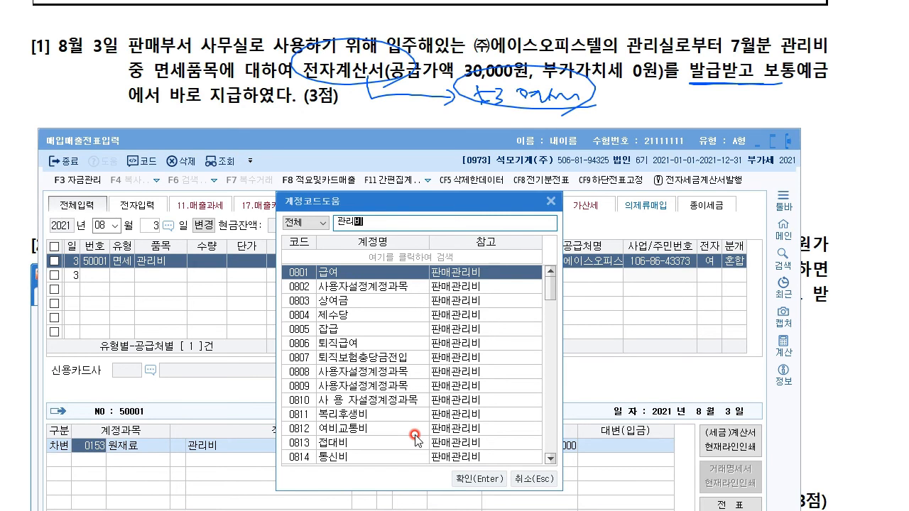
pyautogui.write('ㄱㅓㄴㅁㅜㄹ')
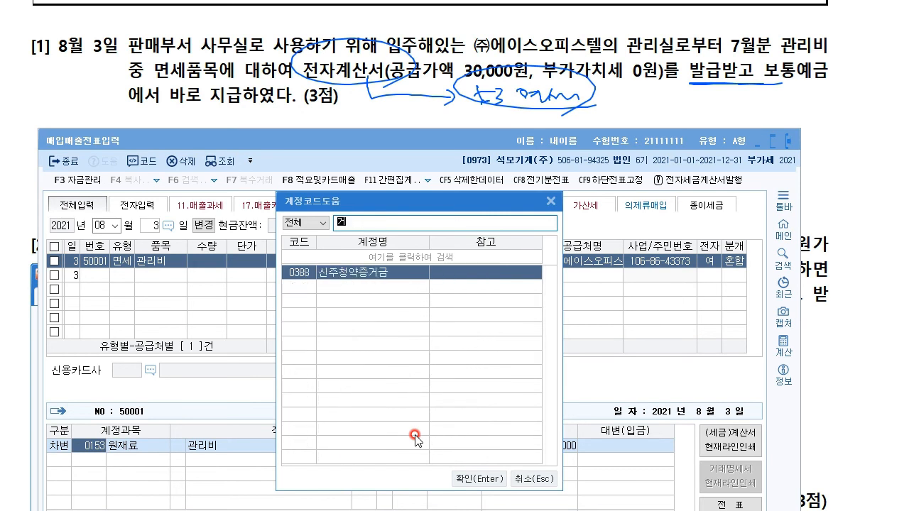
pyautogui.write('ㄱㅘㄴ')
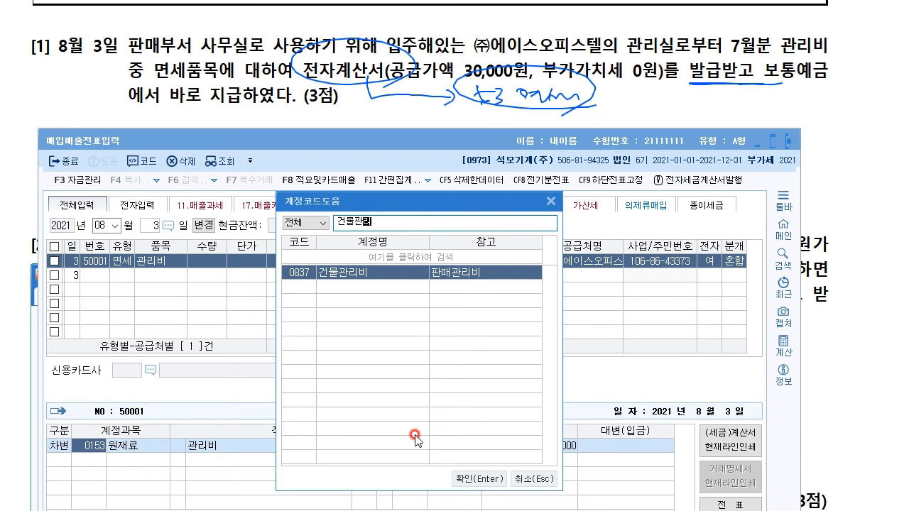
pyautogui.press('Return')
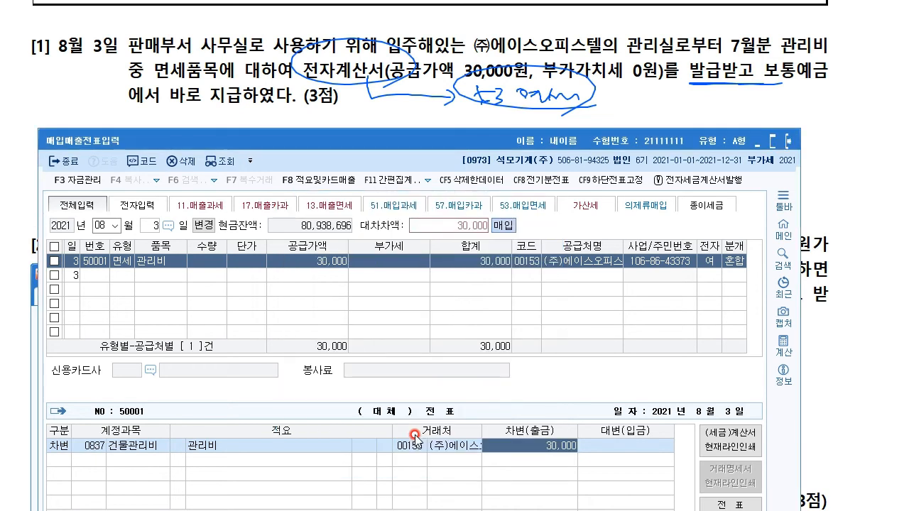
pyautogui.press('Return')
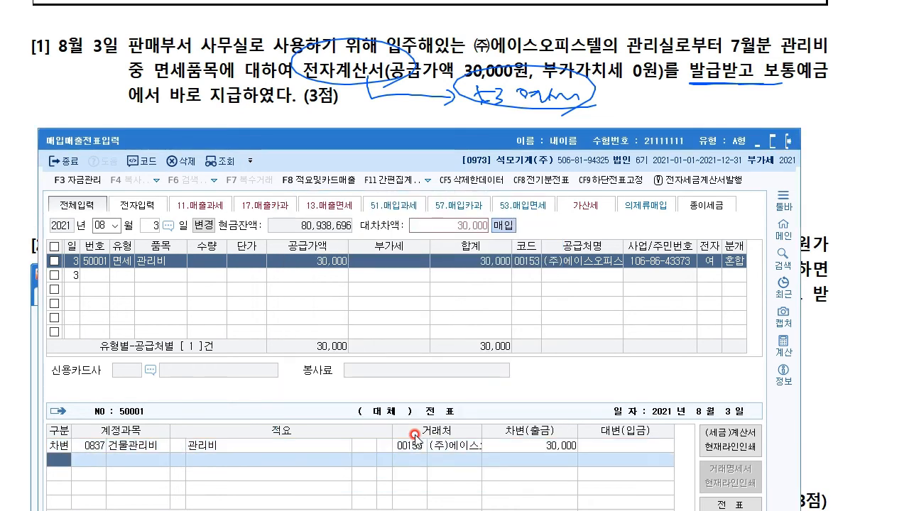
# Step: Add a credit line of 30,000 to account 103 보통예금 in the August 3 voucher
pyautogui.write('4')
pyautogui.press('Return')
pyautogui.write('103')
pyautogui.press('Return')
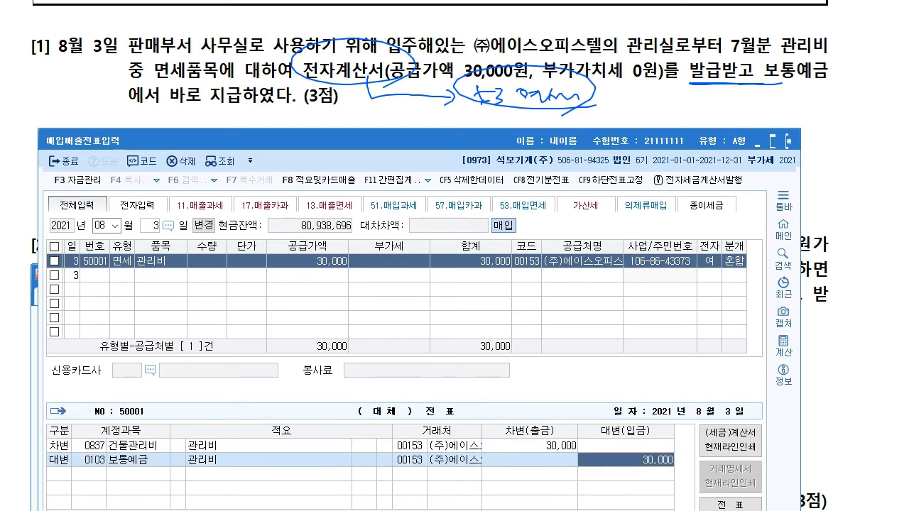
# Step: Erase the handwriting on question [1] and bring question [2] of the exam document into view
pyautogui.click(47, 1)
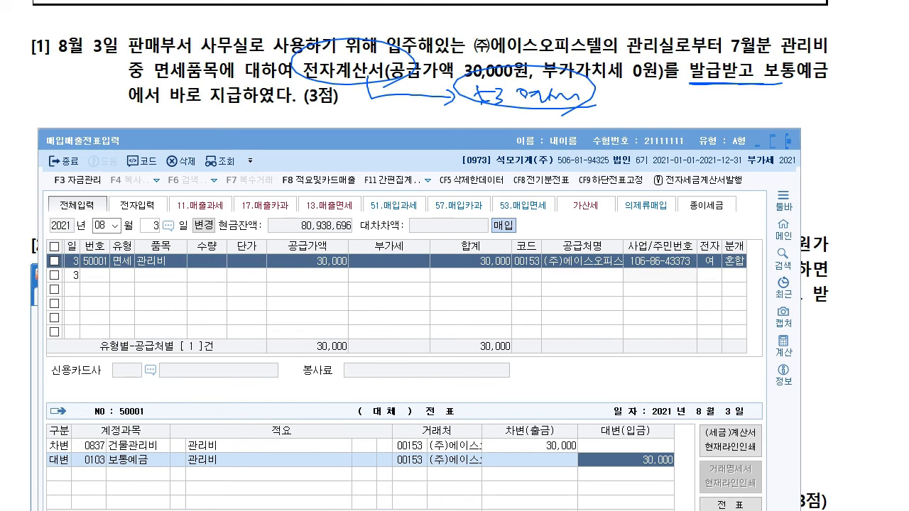
pyautogui.press('Escape')
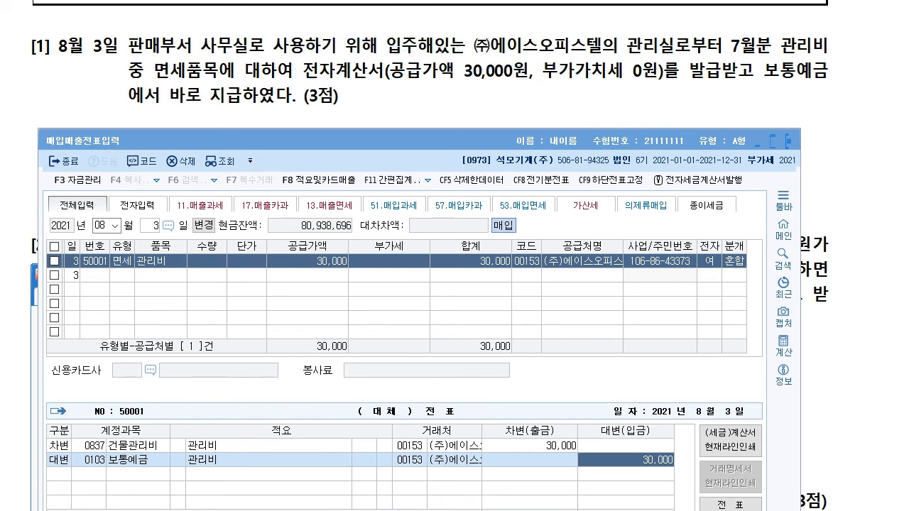
pyautogui.click(364, 87)
pyautogui.scroll(-3, 366, 88)
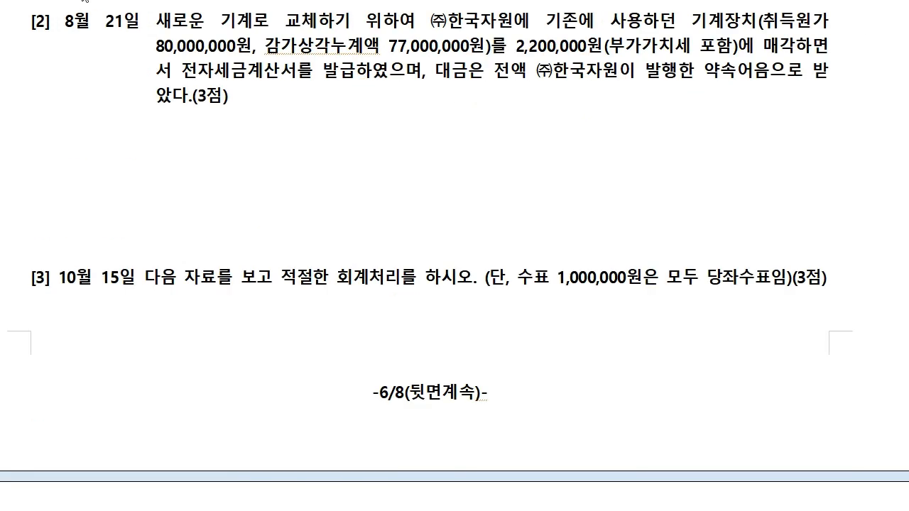
# Step: Switch to KcLep, set the 매입매출전표입력 date to August 21, and move the window lower beneath question [2]
pyautogui.hotkey('alt', 'Tab')
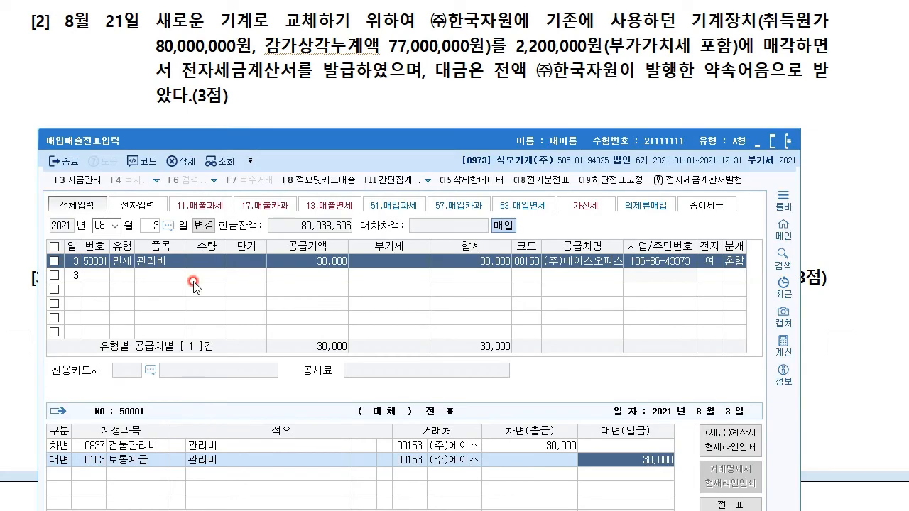
pyautogui.click(147, 228)
pyautogui.write('21')
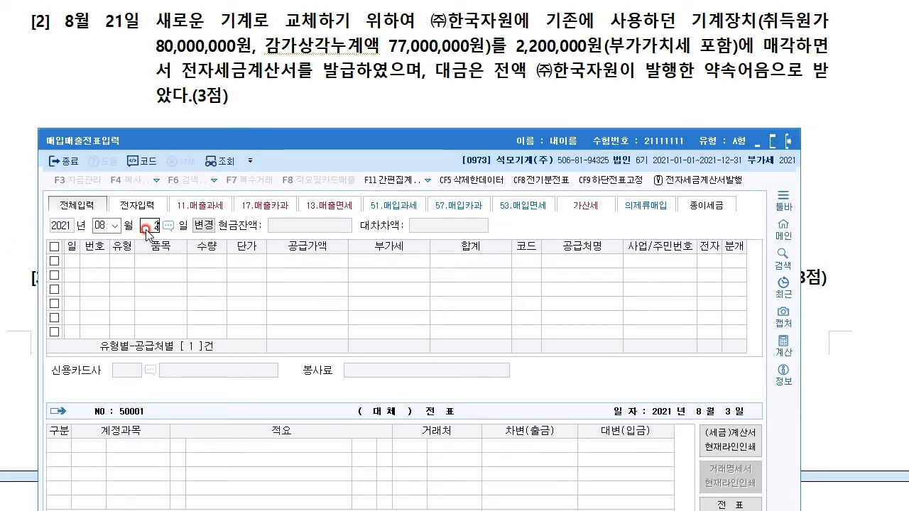
pyautogui.press('Return')
pyautogui.moveTo(230, 143); pyautogui.dragTo(221, 183)
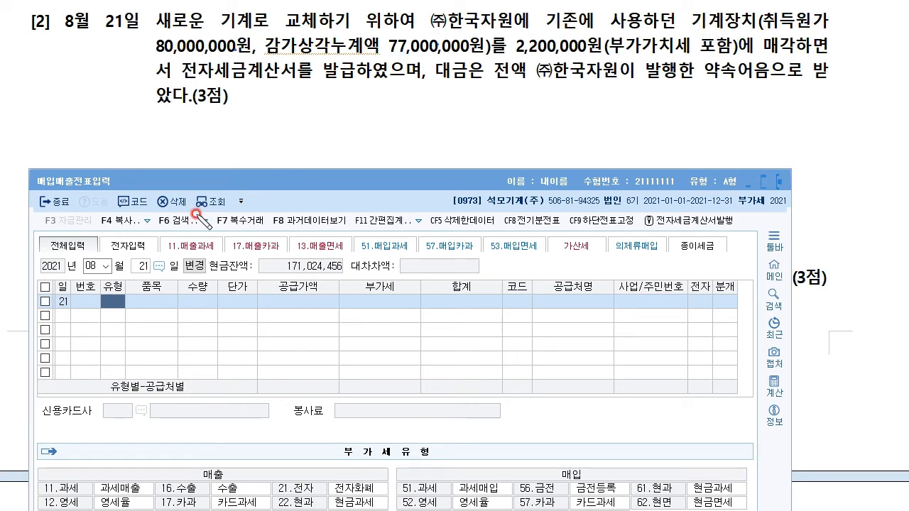
# Step: Underline 2,200,000원(부가가치세 포함), 전자세금계산서를 발급 and 약속어음으로 in question [2]
pyautogui.moveTo(699, 53); pyautogui.dragTo(736, 53)
pyautogui.moveTo(511, 50); pyautogui.dragTo(625, 54)
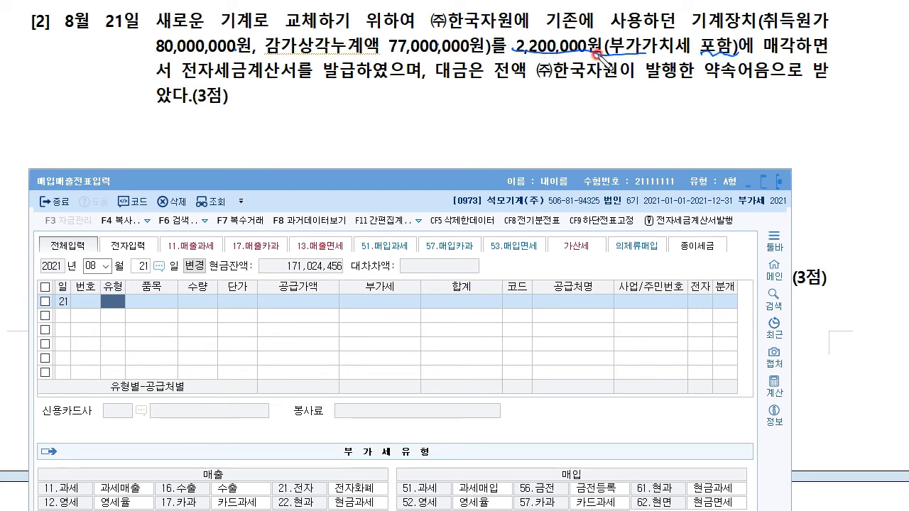
pyautogui.moveTo(175, 78); pyautogui.dragTo(359, 77)
pyautogui.moveTo(708, 75); pyautogui.dragTo(784, 78)
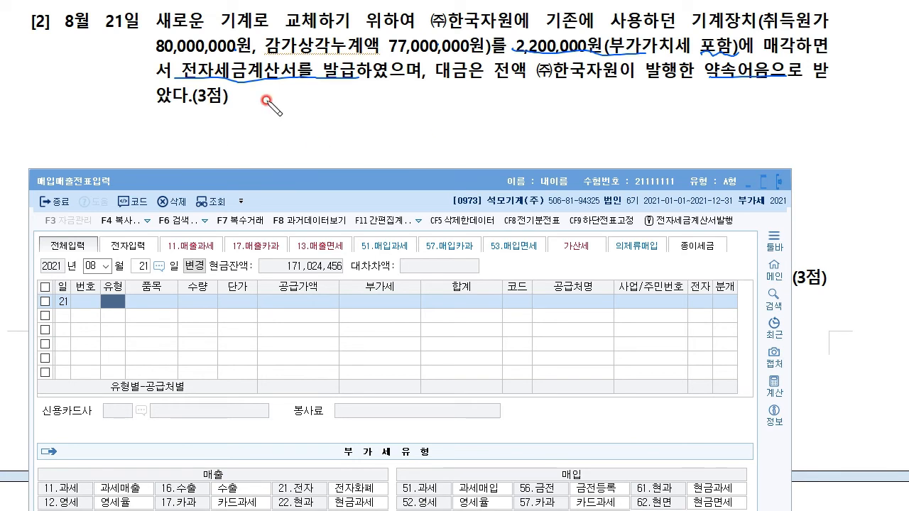
# Step: Draw an arrow to the circled 유형 column and circle 포함 and the 11.과세 sales type
pyautogui.moveTo(136, 48)
pyautogui.mouseDown()
pyautogui.moveTo(112, 163)
pyautogui.moveTo(112, 273)
pyautogui.moveTo(119, 264)
pyautogui.mouseUp()
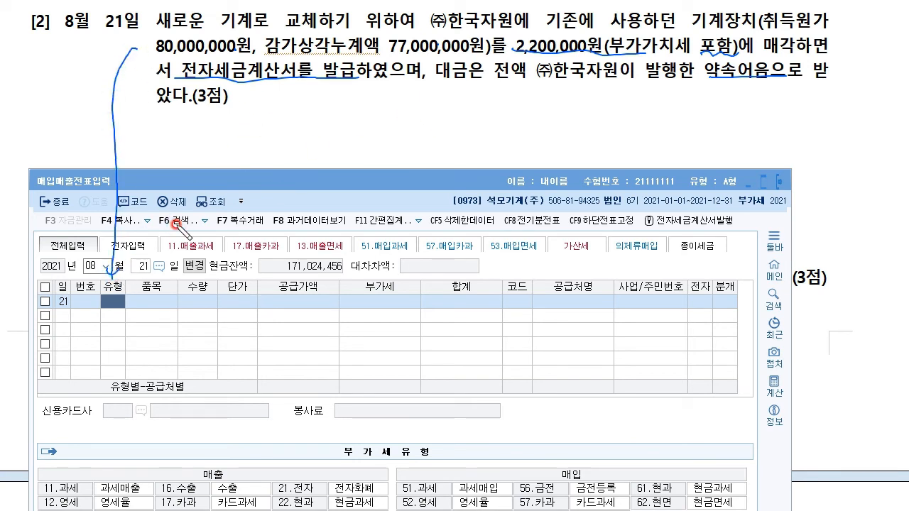
pyautogui.moveTo(125, 273); pyautogui.dragTo(127, 314)
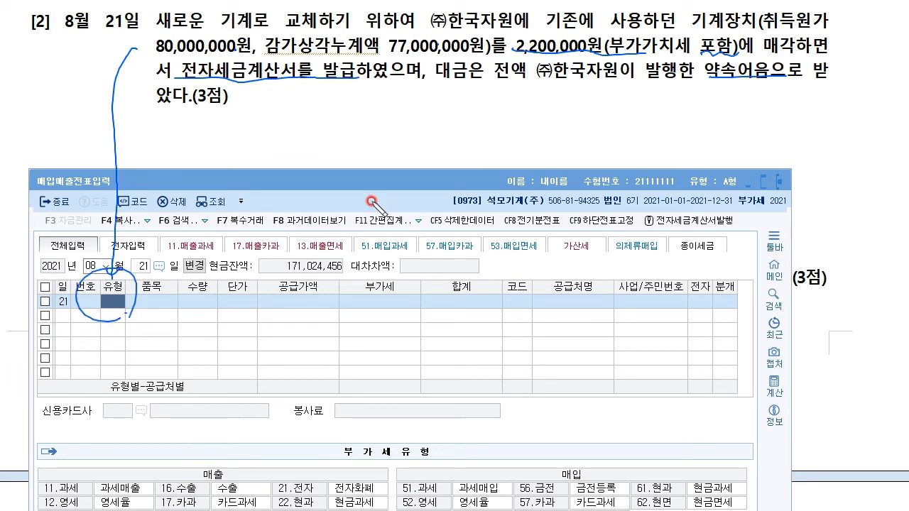
pyautogui.moveTo(382, 90)
pyautogui.mouseDown()
pyautogui.moveTo(433, 91)
pyautogui.moveTo(418, 100)
pyautogui.mouseUp()
pyautogui.moveTo(733, 50); pyautogui.dragTo(730, 54)
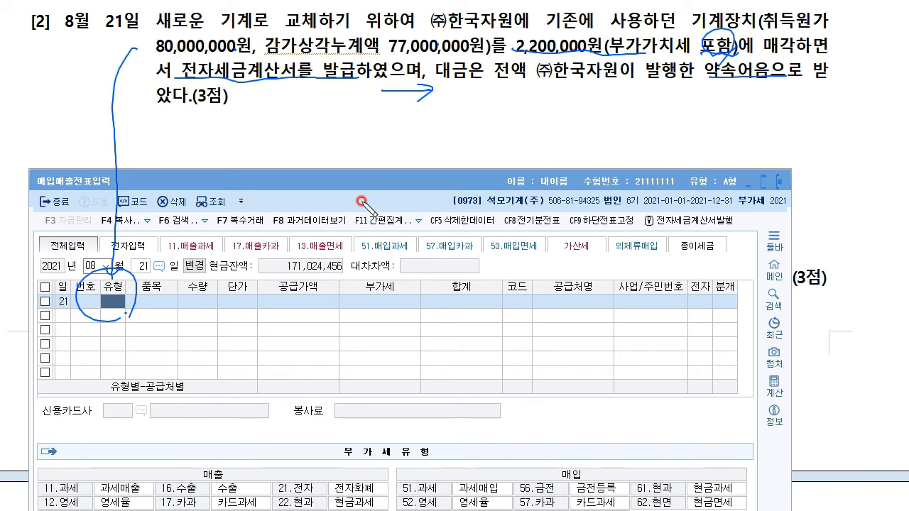
pyautogui.moveTo(88, 485)
pyautogui.mouseDown()
pyautogui.moveTo(68, 508)
pyautogui.moveTo(87, 480)
pyautogui.mouseUp()
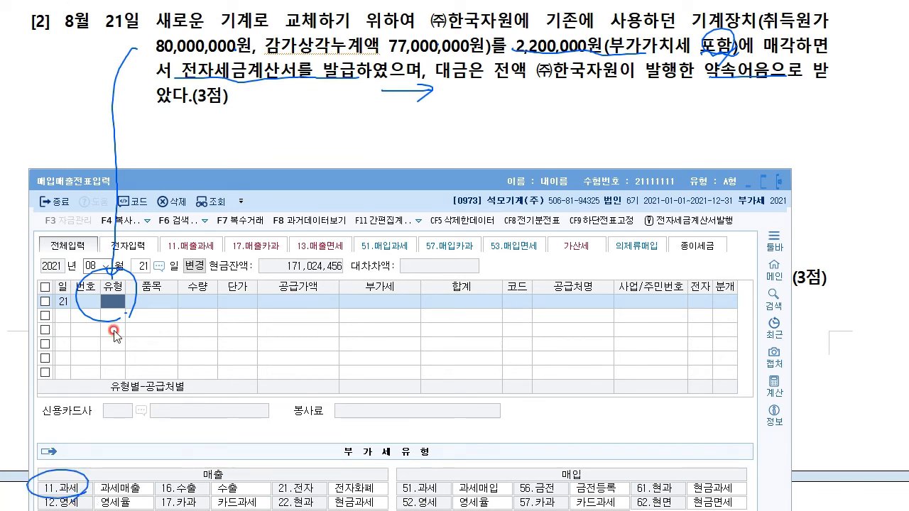
# Step: Enter the August 21 sale as type 11 과세 with the item 기계 처분
pyautogui.write('11')
pyautogui.press('Return')
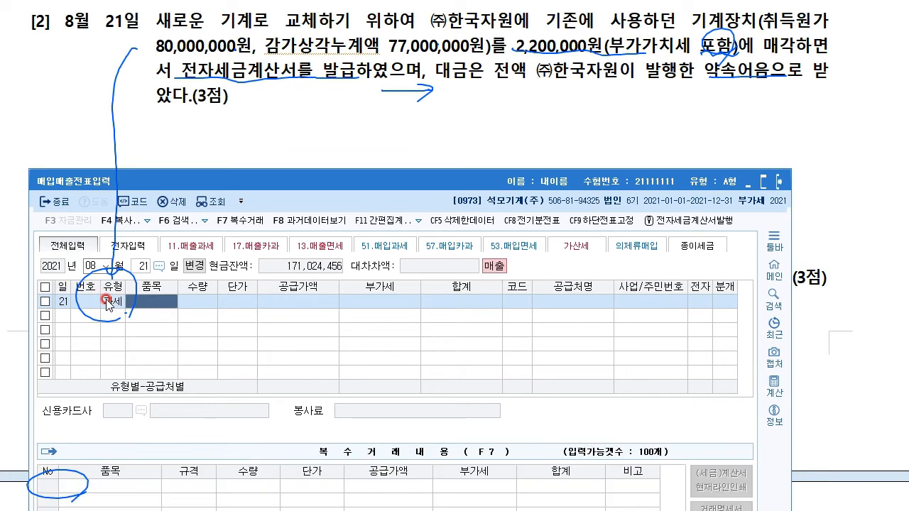
pyautogui.write('기계')
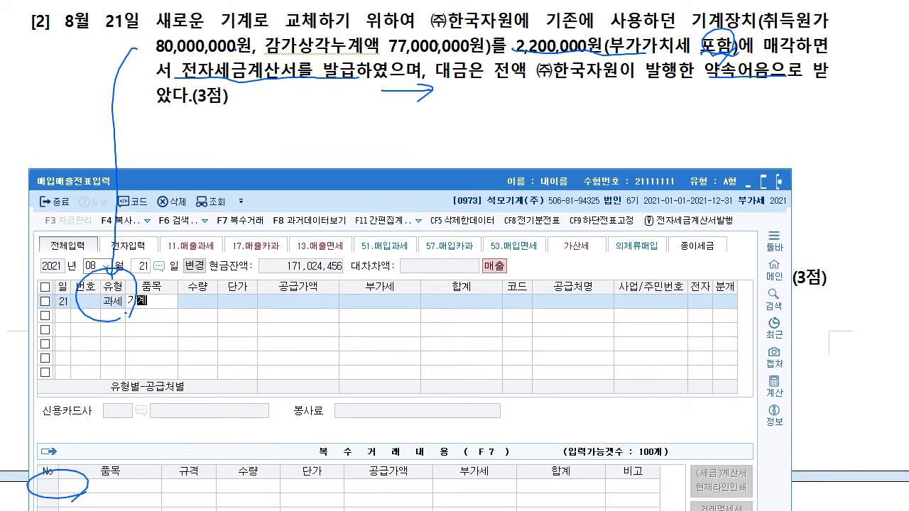
pyautogui.write(' 처분')
pyautogui.press('Return')
pyautogui.press('Return')
pyautogui.press('Return')
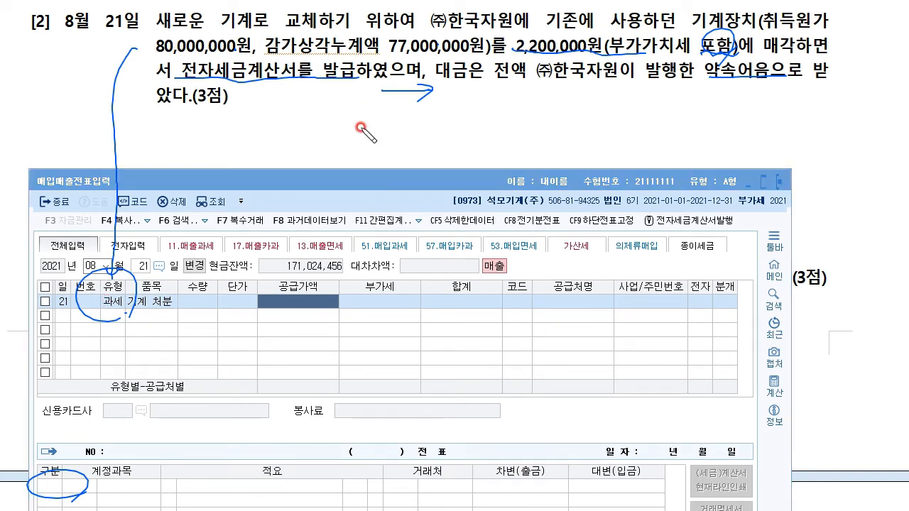
# Step: Box 2,200,000원(부가가치세 포함) in question [2] and handwrite a circled 2,000,000 with arrows towards the 공급가액 and 부가세 columns
pyautogui.moveTo(348, 132)
pyautogui.mouseDown()
pyautogui.moveTo(311, 207)
pyautogui.moveTo(325, 228)
pyautogui.mouseUp()
pyautogui.moveTo(341, 158)
pyautogui.mouseDown()
pyautogui.moveTo(364, 188)
pyautogui.moveTo(378, 250)
pyautogui.mouseUp()
pyautogui.moveTo(366, 233); pyautogui.dragTo(386, 236)
pyautogui.moveTo(522, 50)
pyautogui.mouseDown()
pyautogui.moveTo(512, 33)
pyautogui.moveTo(718, 30)
pyautogui.moveTo(692, 71)
pyautogui.moveTo(576, 55)
pyautogui.mouseUp()
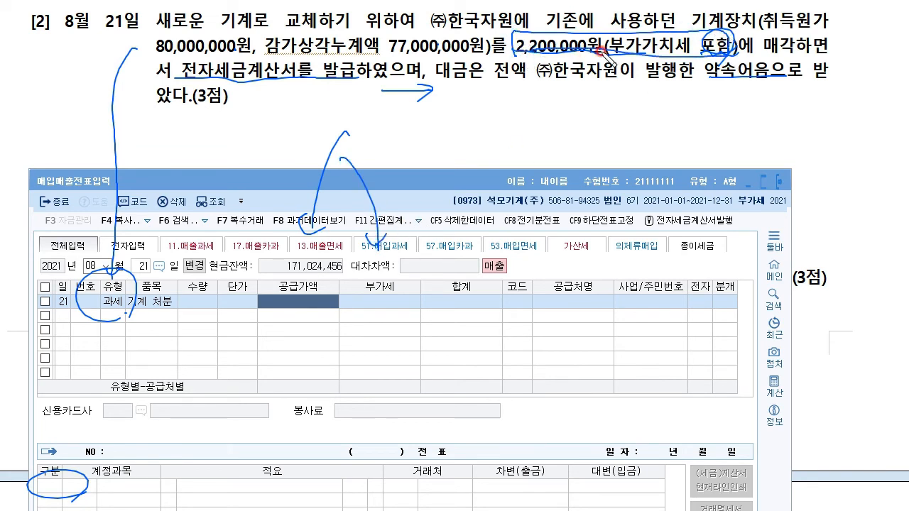
pyautogui.moveTo(328, 112)
pyautogui.mouseDown()
pyautogui.moveTo(343, 126)
pyautogui.moveTo(415, 126)
pyautogui.mouseUp()
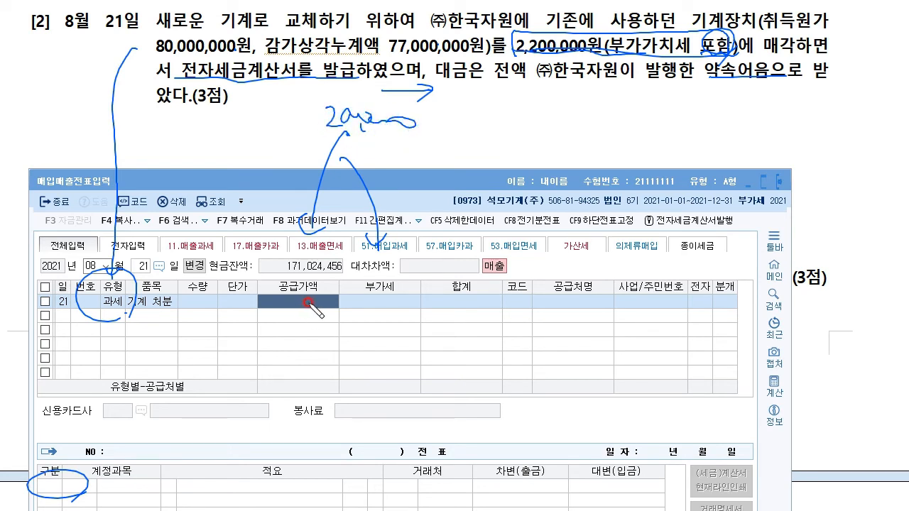
pyautogui.moveTo(346, 146); pyautogui.dragTo(394, 155)
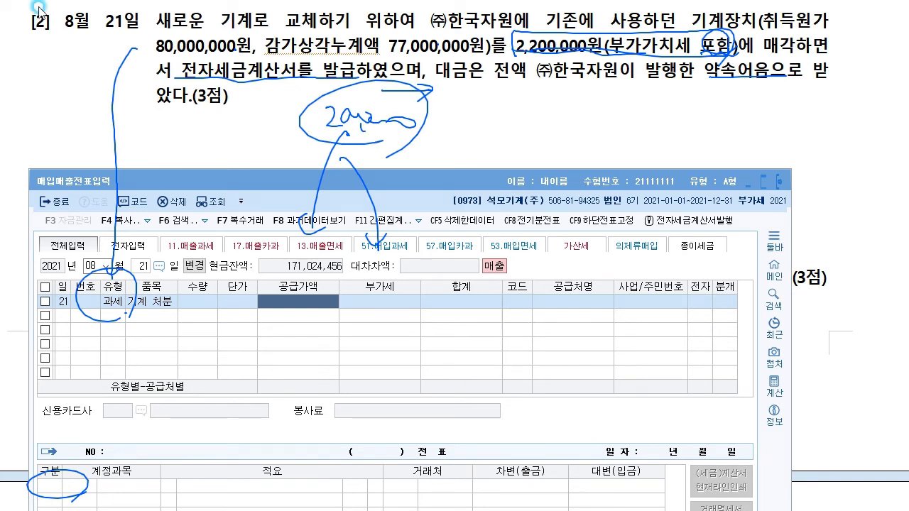
# Step: Complete the August 21 sale with a 공급가액 of 2,000,000, the customer (주)한국자원 and 전자 set to 여
pyautogui.click(303, 308)
pyautogui.write('2000000')
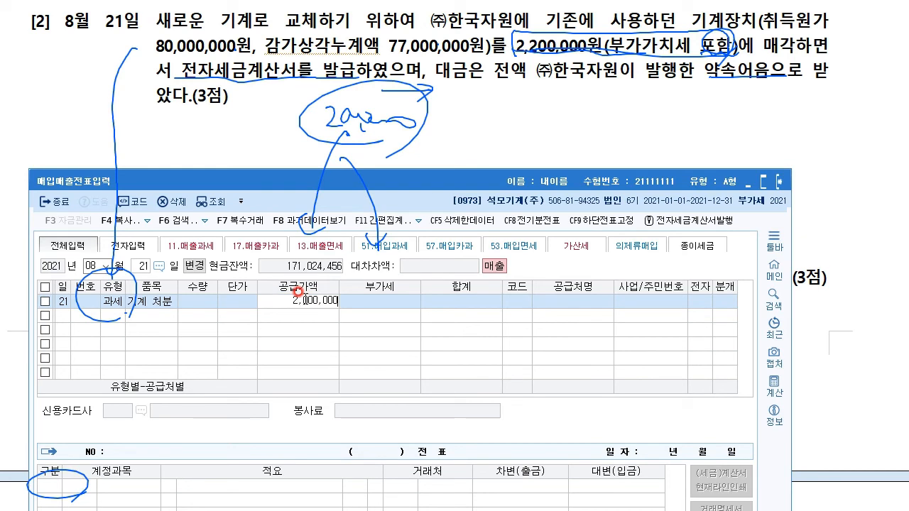
pyautogui.press('Return')
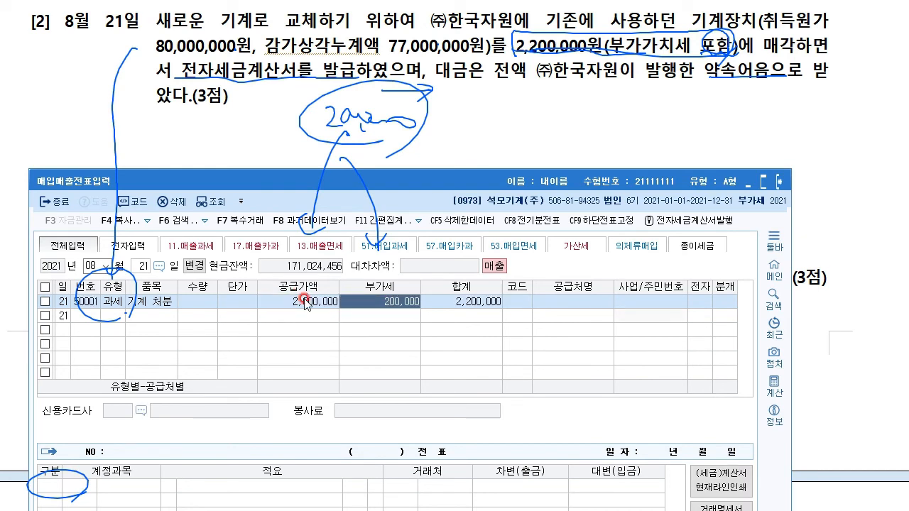
pyautogui.press('Return')
pyautogui.write('한국')
pyautogui.press('Return')
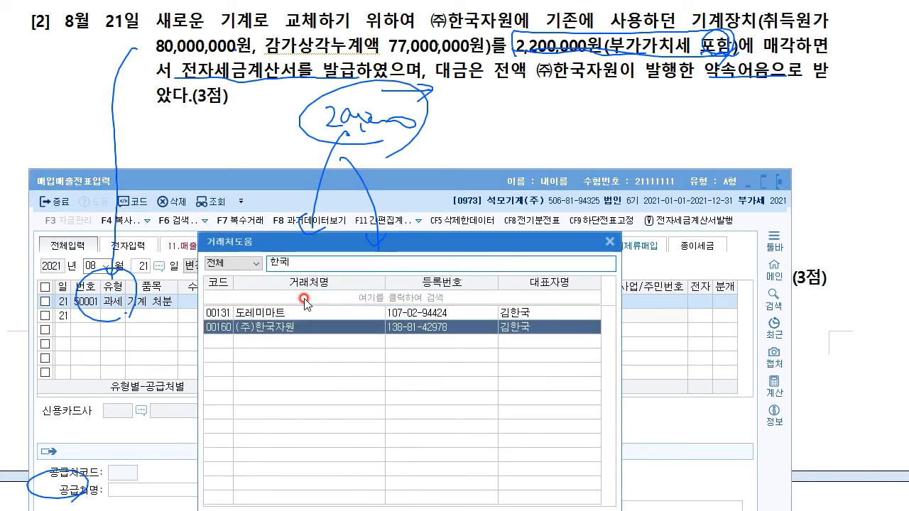
pyautogui.press('Return')
pyautogui.press('Return')
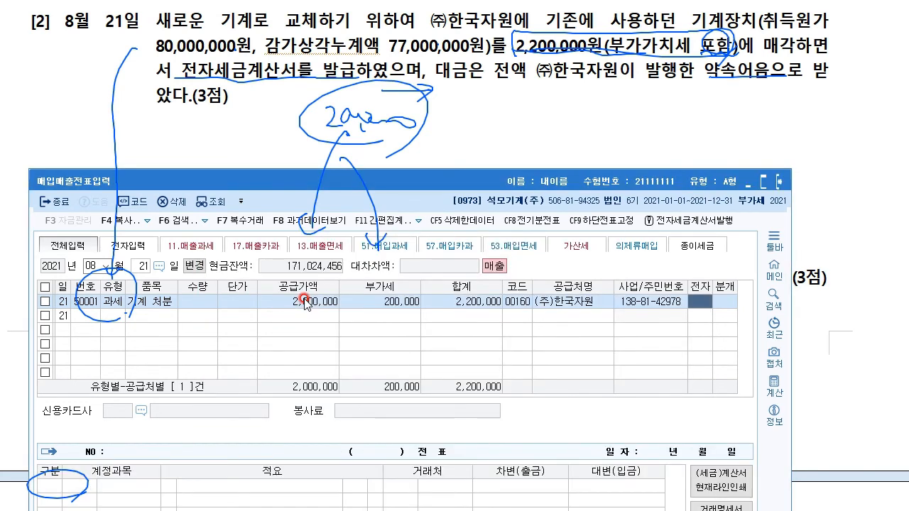
pyautogui.press('Return')
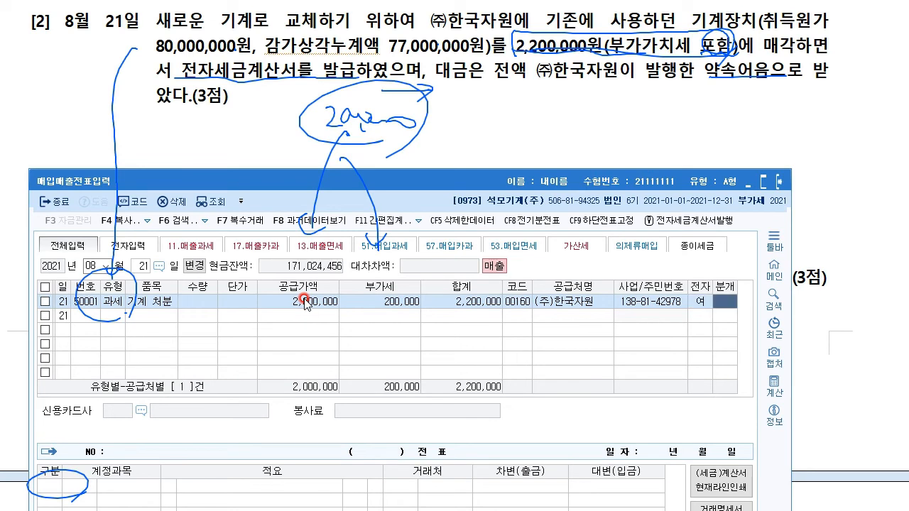
# Step: Clear the annotations, set the August 21 sale's 분개 type to 혼합 and bring its journal lines into view
pyautogui.press('Escape')
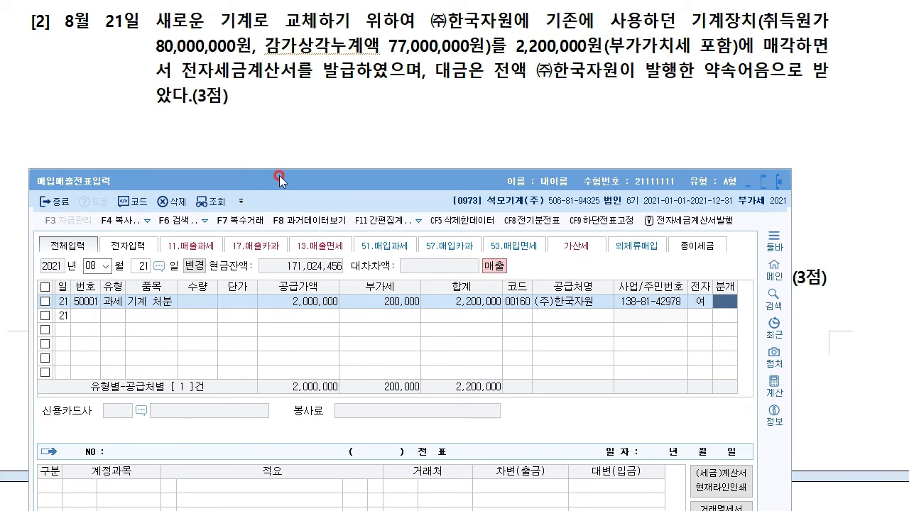
pyautogui.moveTo(279, 180); pyautogui.dragTo(310, 174)
pyautogui.click(757, 302)
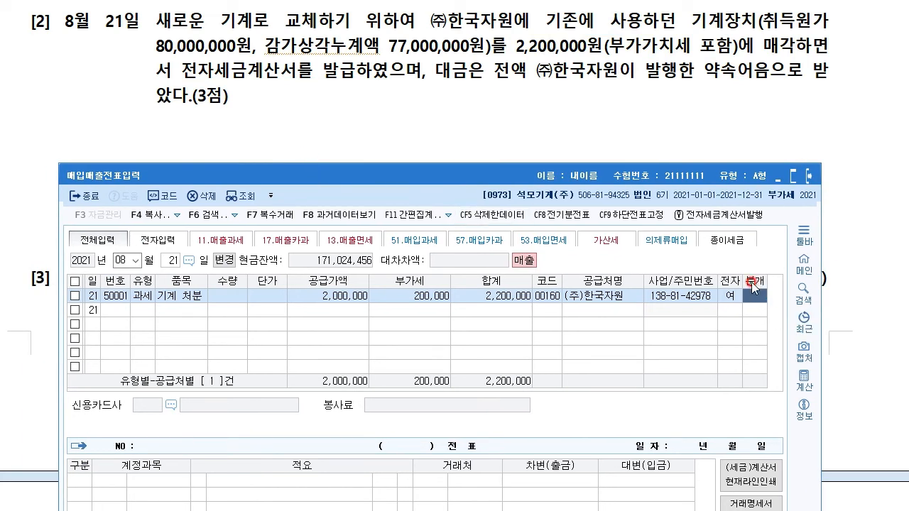
pyautogui.press('Return')
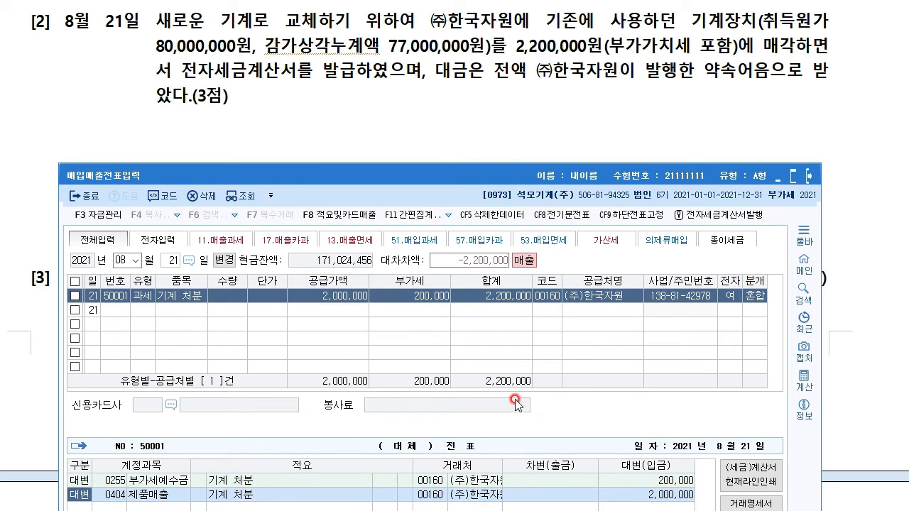
pyautogui.moveTo(480, 175); pyautogui.dragTo(461, 118)
pyautogui.click(64, 438)
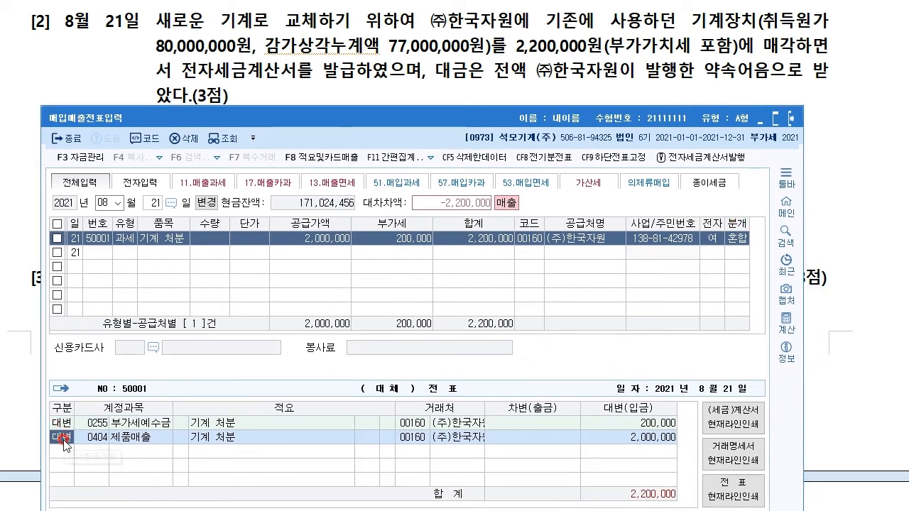
pyautogui.click(92, 437)
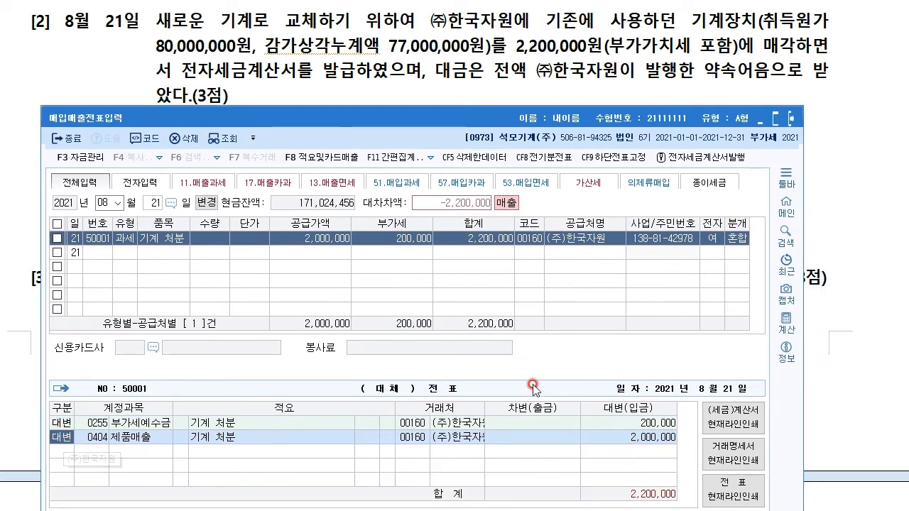
# Step: Handwrite a journal entry below question [2] with 누계 77,000,000 as debit and 기계 80,000,000 as credit
pyautogui.moveTo(442, 115); pyautogui.dragTo(443, 255)
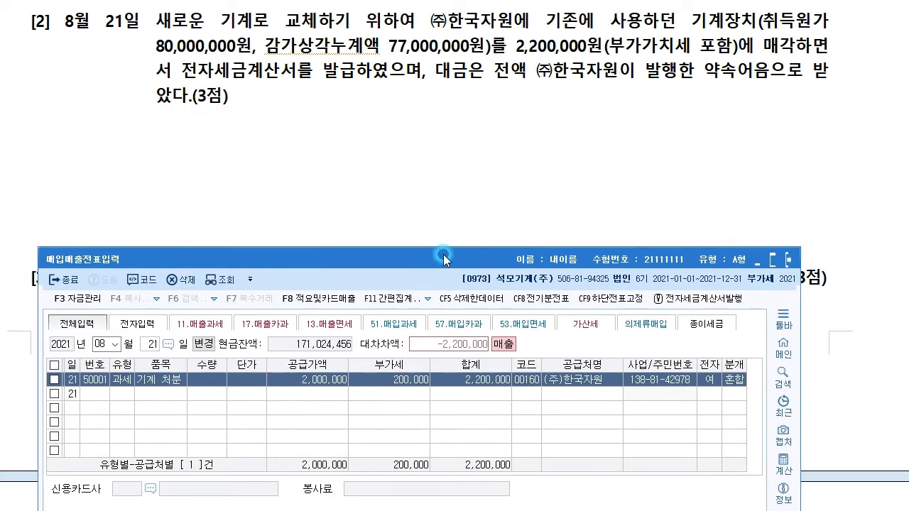
pyautogui.click(259, 25)
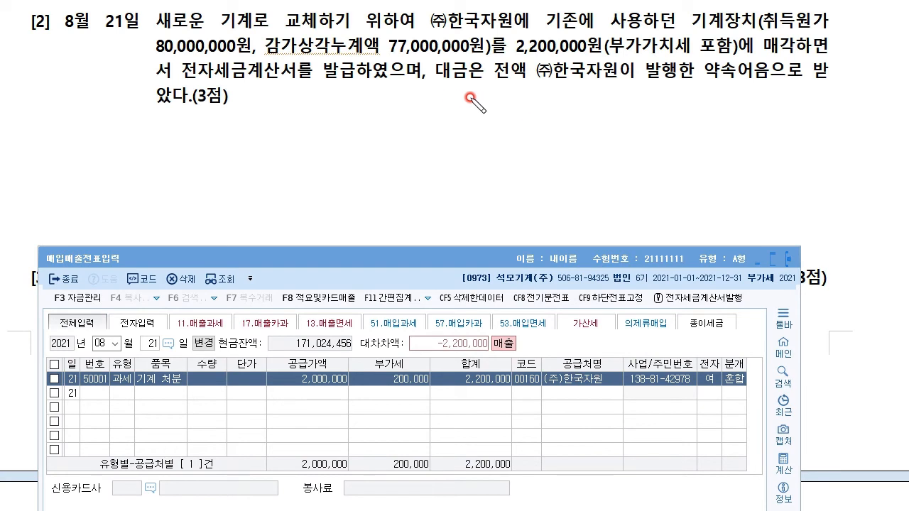
pyautogui.moveTo(504, 91); pyautogui.dragTo(483, 145)
pyautogui.moveTo(521, 100)
pyautogui.mouseDown()
pyautogui.moveTo(522, 111)
pyautogui.moveTo(561, 122)
pyautogui.moveTo(603, 106)
pyautogui.moveTo(612, 116)
pyautogui.moveTo(692, 107)
pyautogui.mouseUp()
pyautogui.click(660, 118)
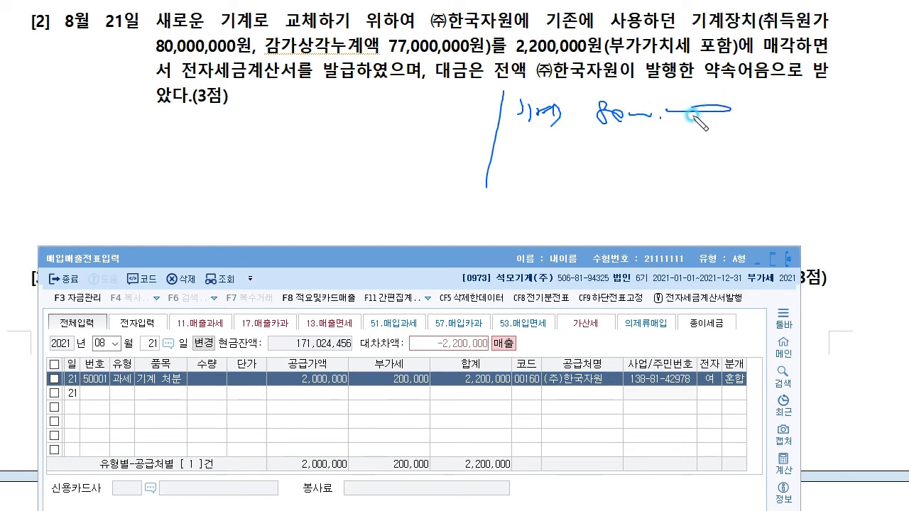
pyautogui.moveTo(268, 106); pyautogui.dragTo(286, 112)
pyautogui.moveTo(272, 119); pyautogui.dragTo(317, 128)
pyautogui.moveTo(367, 106)
pyautogui.mouseDown()
pyautogui.moveTo(400, 122)
pyautogui.moveTo(463, 114)
pyautogui.mouseUp()
pyautogui.click(399, 120)
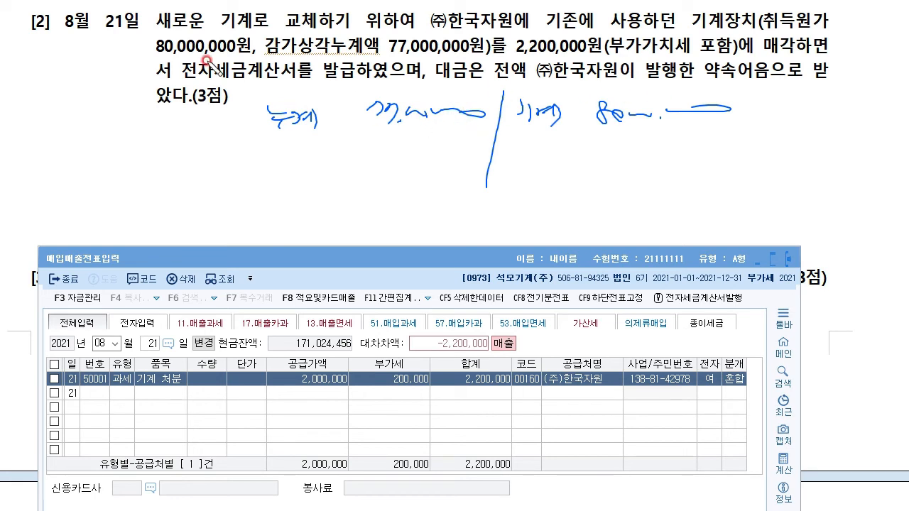
# Step: Handwrite 3,000,000 beside question [2] with an arrow pointing down from it
pyautogui.moveTo(35, 59); pyautogui.dragTo(38, 77)
pyautogui.click(49, 77)
pyautogui.moveTo(54, 68); pyautogui.dragTo(99, 69)
pyautogui.moveTo(66, 82); pyautogui.dragTo(67, 106)
pyautogui.moveTo(62, 96); pyautogui.dragTo(78, 91)
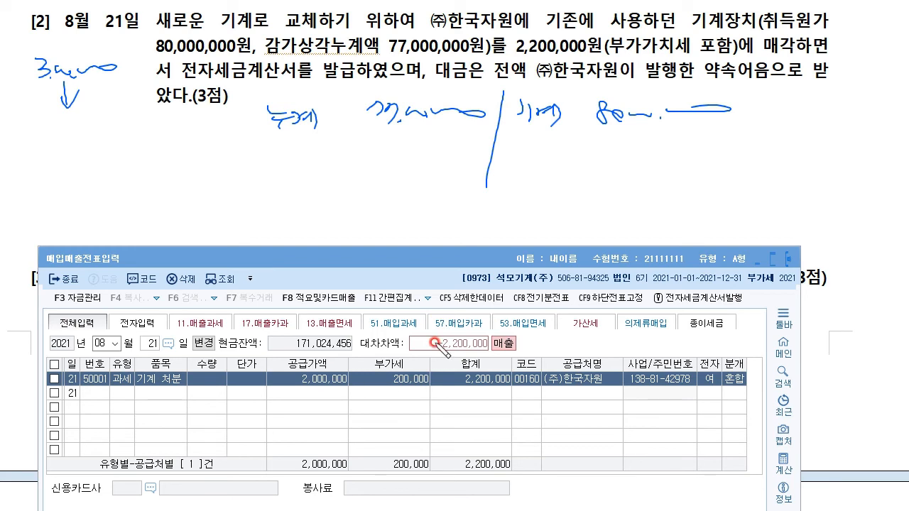
# Step: Cross out the 부가세 amount, circle the 공급가액 amount and handwrite 2,000,000 under the arrow
pyautogui.moveTo(426, 343); pyautogui.dragTo(384, 396)
pyautogui.moveTo(399, 361); pyautogui.dragTo(428, 394)
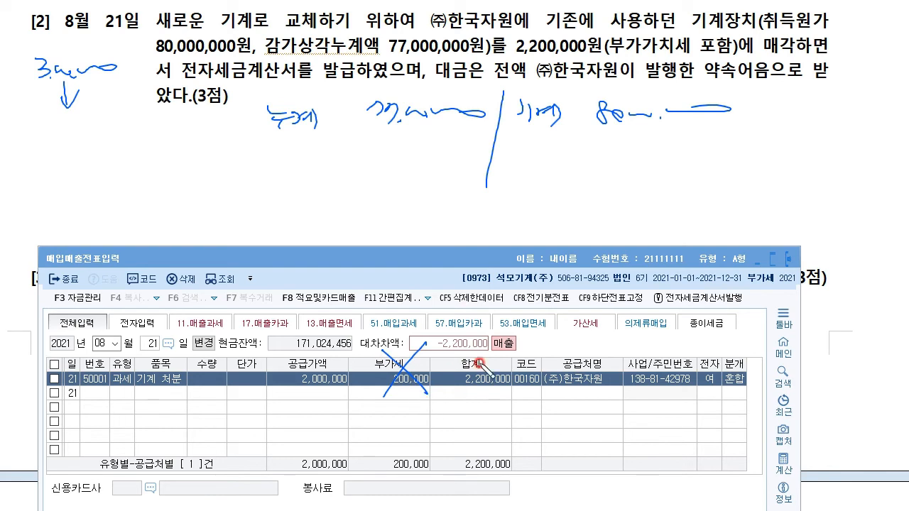
pyautogui.moveTo(353, 392); pyautogui.dragTo(319, 428)
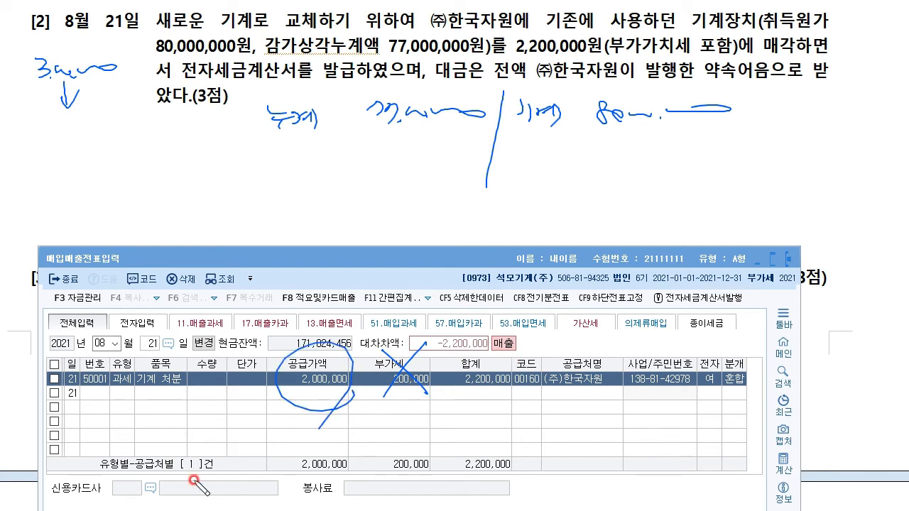
pyautogui.moveTo(35, 125)
pyautogui.mouseDown()
pyautogui.moveTo(55, 140)
pyautogui.moveTo(119, 125)
pyautogui.mouseUp()
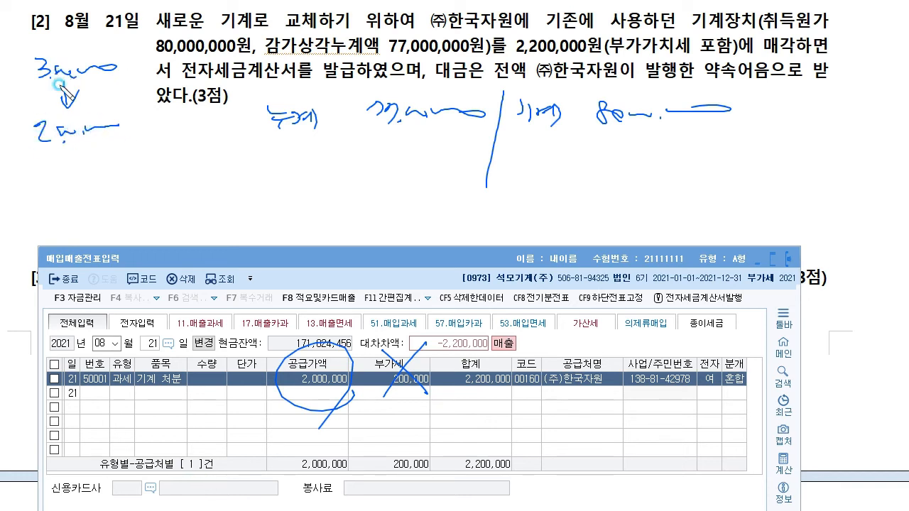
# Step: Box the handwritten 3,000,000 and 2,000,000 and write -1,000,000 beneath them
pyautogui.moveTo(51, 77)
pyautogui.mouseDown()
pyautogui.moveTo(124, 43)
pyautogui.moveTo(17, 82)
pyautogui.mouseUp()
pyautogui.moveTo(43, 113)
pyautogui.mouseDown()
pyautogui.moveTo(25, 149)
pyautogui.moveTo(84, 107)
pyautogui.moveTo(1, 108)
pyautogui.mouseUp()
pyautogui.moveTo(24, 184); pyautogui.dragTo(114, 165)
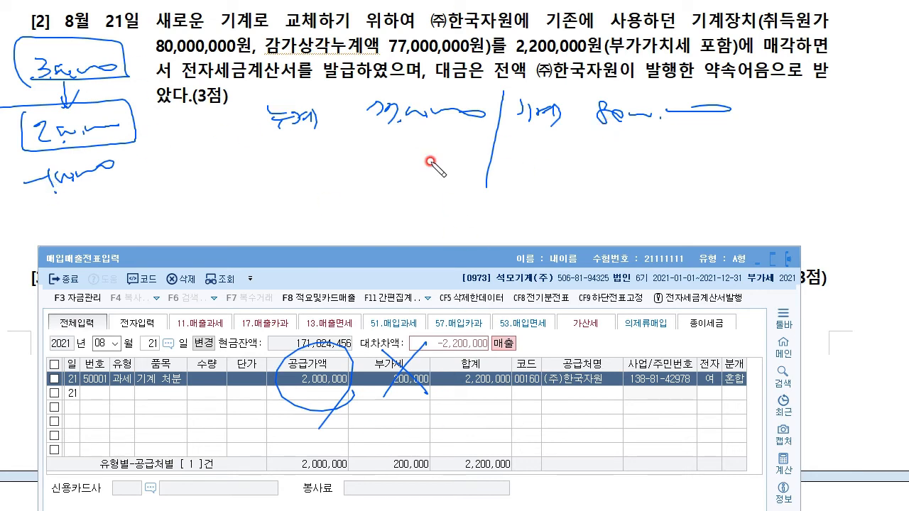
# Step: Mark 약속어음 and 2,200,000원 in question [2] and handwrite 미수금 2,200,000 as debit and V예 200,000 as credit
pyautogui.moveTo(545, 83)
pyautogui.mouseDown()
pyautogui.moveTo(781, 85)
pyautogui.moveTo(791, 51)
pyautogui.mouseUp()
pyautogui.moveTo(273, 154)
pyautogui.mouseDown()
pyautogui.moveTo(307, 174)
pyautogui.moveTo(321, 158)
pyautogui.moveTo(326, 177)
pyautogui.mouseUp()
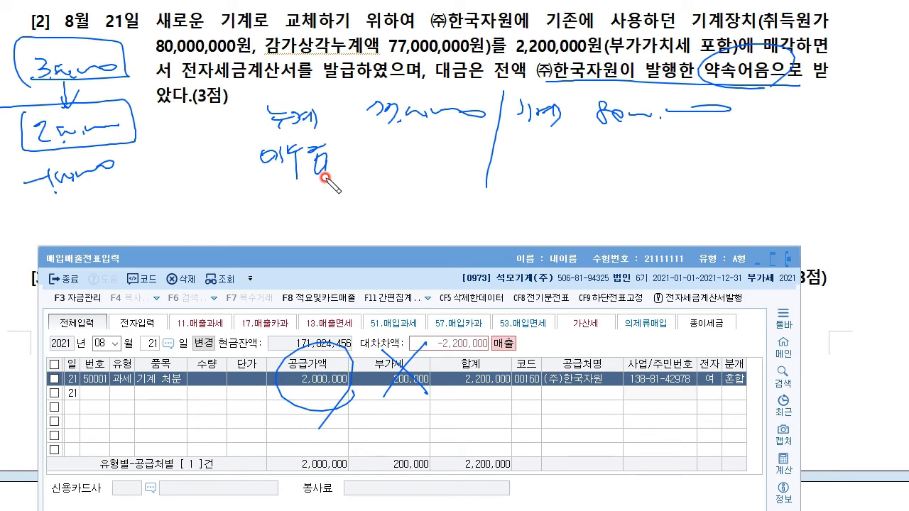
pyautogui.moveTo(526, 68)
pyautogui.mouseDown()
pyautogui.moveTo(588, 56)
pyautogui.moveTo(513, 44)
pyautogui.mouseUp()
pyautogui.moveTo(387, 147)
pyautogui.mouseDown()
pyautogui.moveTo(406, 160)
pyautogui.moveTo(527, 141)
pyautogui.moveTo(554, 158)
pyautogui.mouseUp()
pyautogui.moveTo(561, 141); pyautogui.dragTo(564, 162)
pyautogui.moveTo(634, 145); pyautogui.dragTo(742, 145)
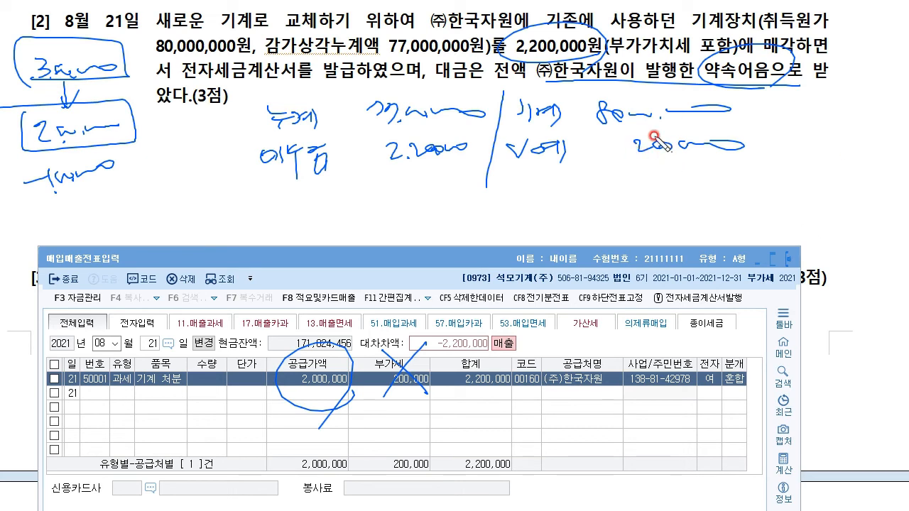
# Step: Handwrite the disposal loss of 1,000,000 as the third debit line and erase the marks over the entry grid
pyautogui.moveTo(399, 179)
pyautogui.mouseDown()
pyautogui.moveTo(403, 201)
pyautogui.moveTo(461, 184)
pyautogui.moveTo(486, 220)
pyautogui.mouseUp()
pyautogui.click(429, 195)
pyautogui.moveTo(266, 189)
pyautogui.mouseDown()
pyautogui.moveTo(287, 213)
pyautogui.moveTo(366, 190)
pyautogui.moveTo(361, 201)
pyautogui.moveTo(371, 203)
pyautogui.mouseUp()
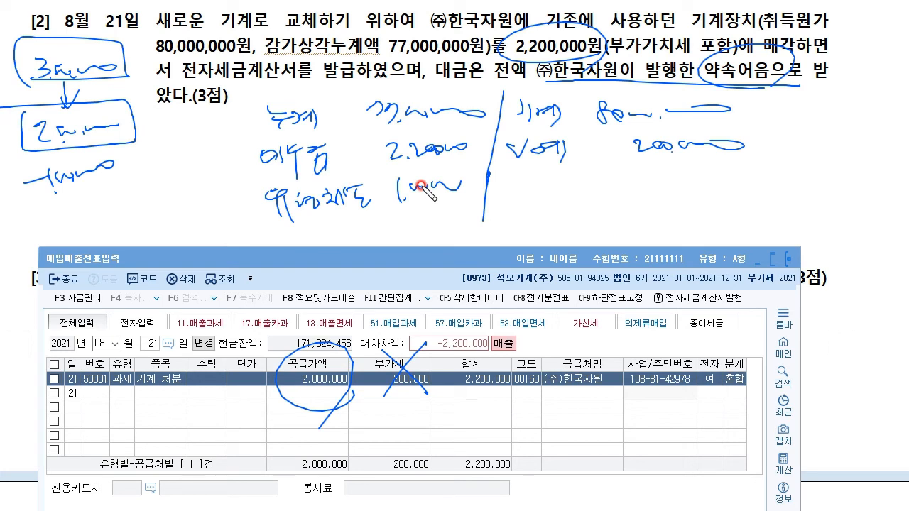
pyautogui.moveTo(400, 432)
pyautogui.mouseDown()
pyautogui.moveTo(500, 332)
pyautogui.moveTo(434, 390)
pyautogui.mouseUp()
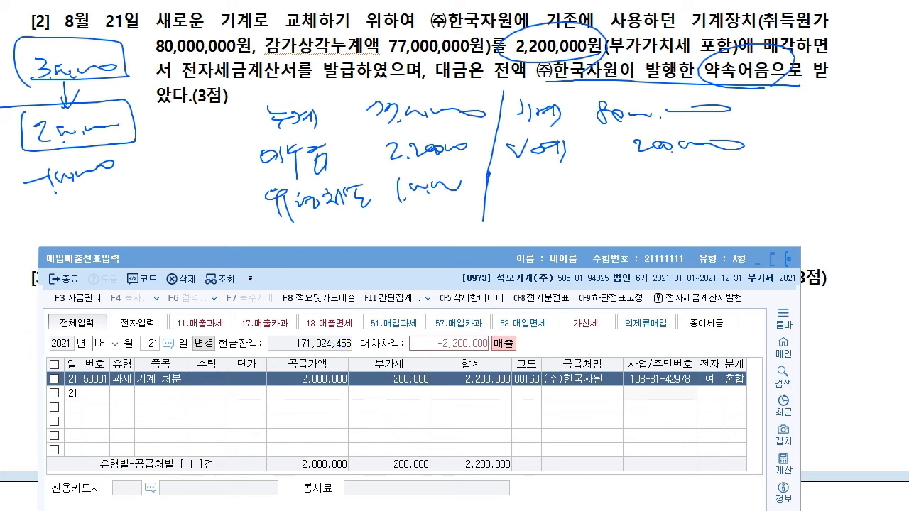
# Step: Change the 제품매출 credit line to account 0206 기계장치 with an amount of 80,000,000
pyautogui.moveTo(301, 258)
pyautogui.mouseDown()
pyautogui.moveTo(323, 67)
pyautogui.moveTo(321, 148)
pyautogui.moveTo(324, 15)
pyautogui.moveTo(329, 25)
pyautogui.moveTo(319, 17)
pyautogui.mouseUp()
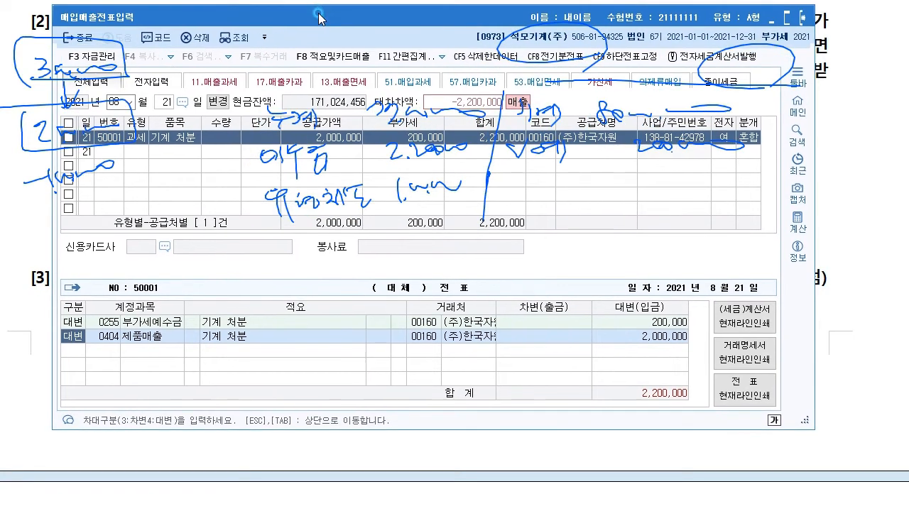
pyautogui.click(101, 336)
pyautogui.write('206')
pyautogui.press('Return')
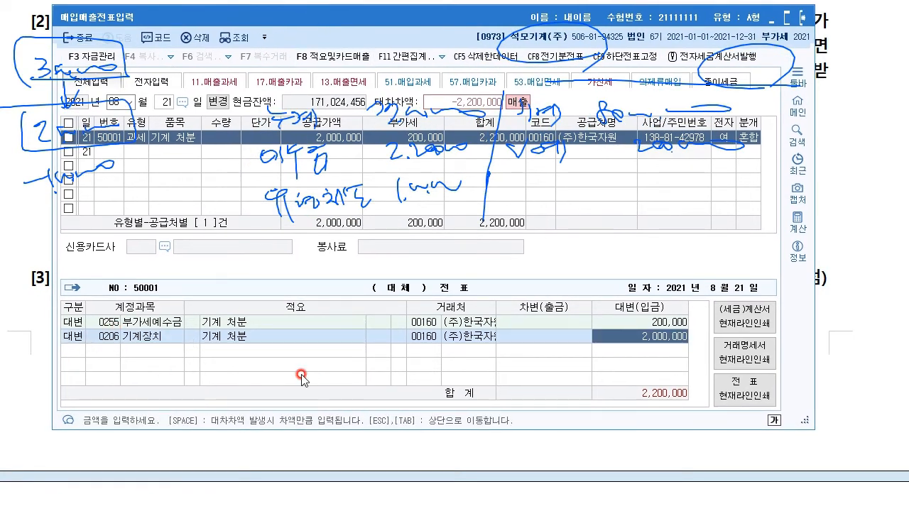
pyautogui.write('8')
pyautogui.press('Return')
# Step: Add a debit line for account 0207 감가상각누계액 with an amount of 77,000,000
pyautogui.write('3')
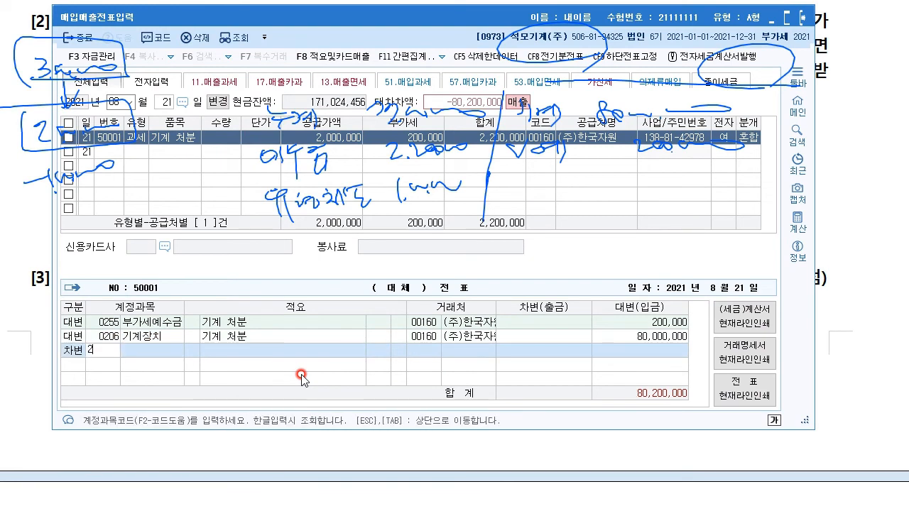
pyautogui.write('207')
pyautogui.press('Return')
pyautogui.write('77000000')
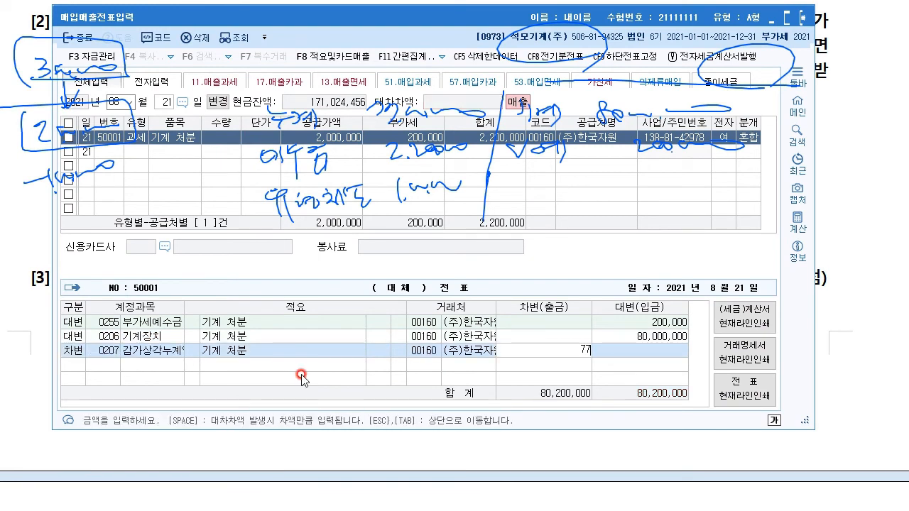
pyautogui.press('Return')
# Step: Add a debit line for account 0120 미수금 with an amount of 2,200,000
pyautogui.write('3120')
pyautogui.press('Return')
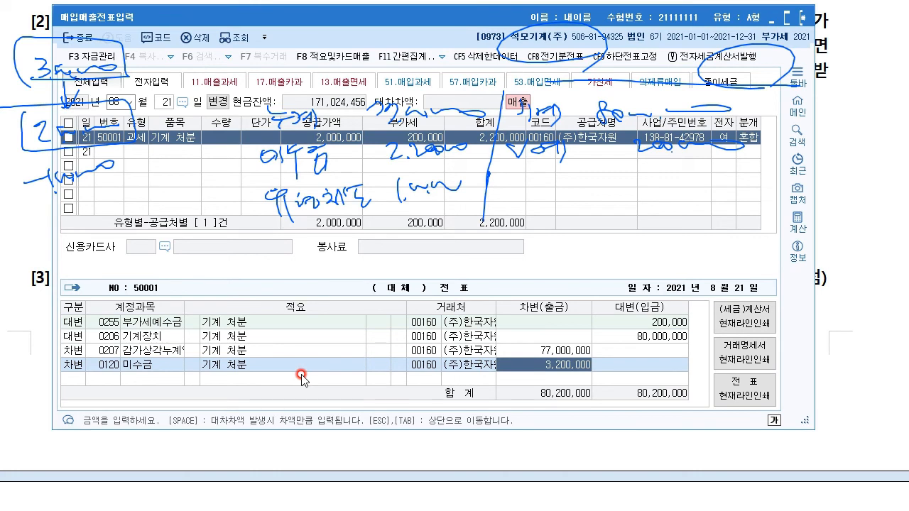
pyautogui.write('2,')
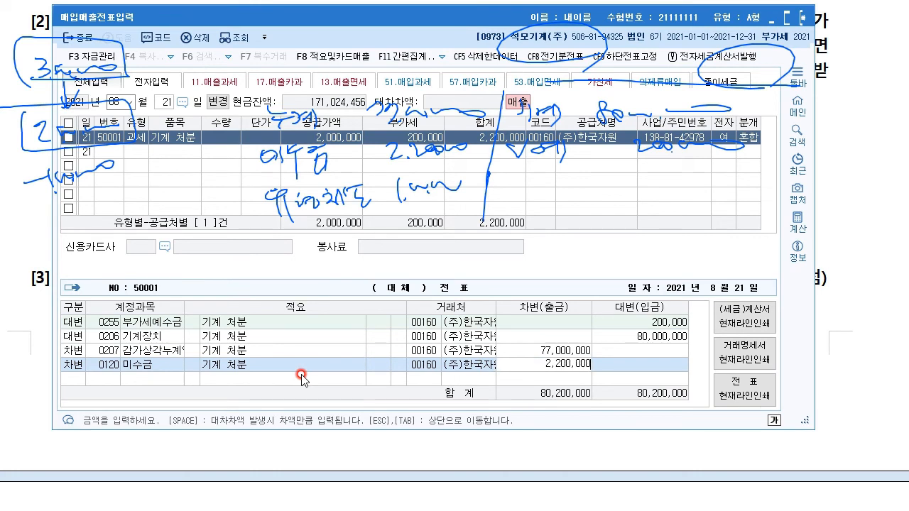
pyautogui.write('200,000')
pyautogui.press('Return')
# Step: Add a debit line for account 0970 유형자산처분손실 with the remaining 1,000,000
pyautogui.write('3')
pyautogui.write('유형')
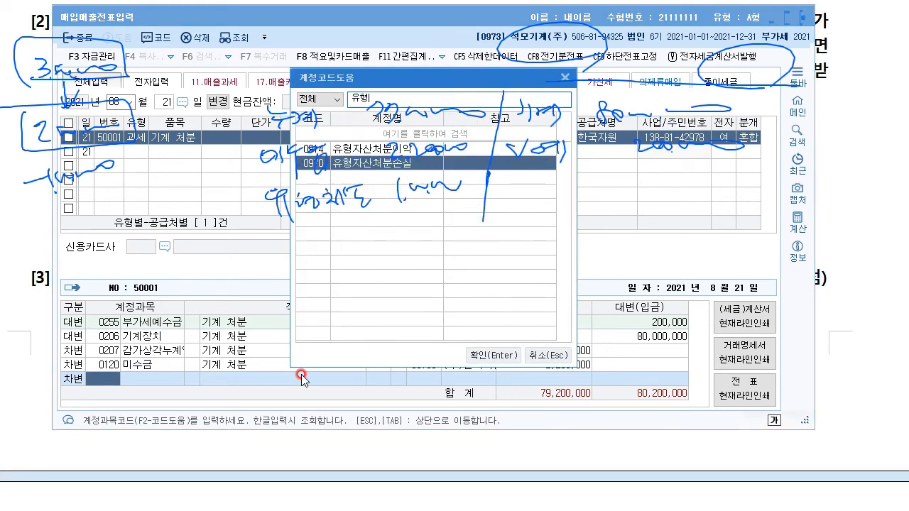
pyautogui.press('Down')
pyautogui.press('Return')
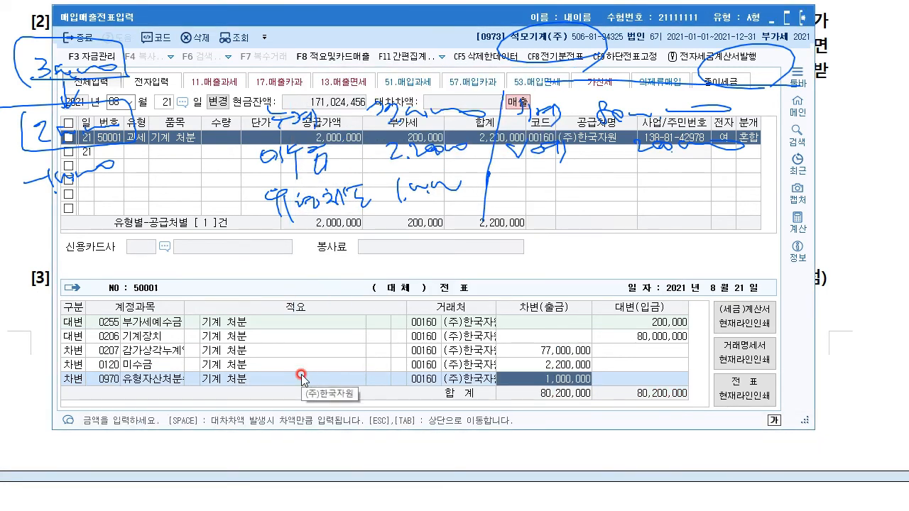
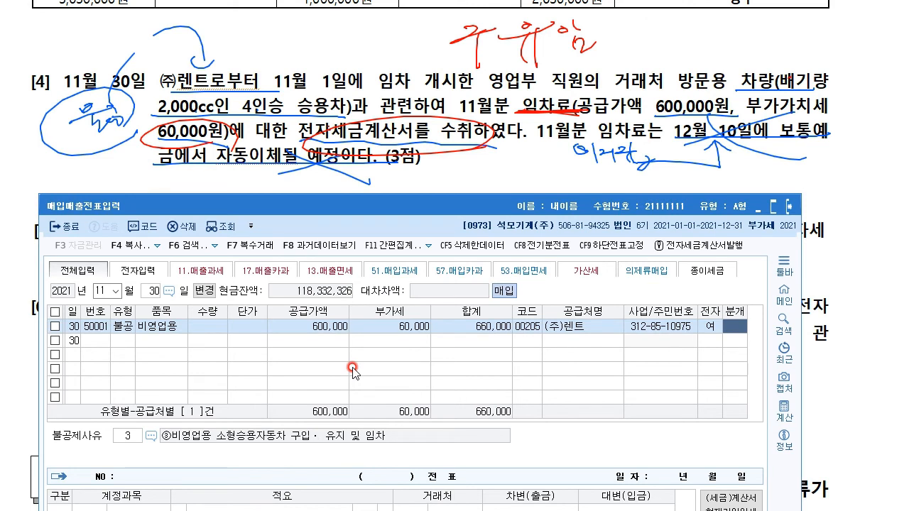
# Step: Set the 분개 of the 11월 30일 불공 entry to 혼합 and change its debit account to 0819 임차료 (판매관리비)
pyautogui.write('3')
pyautogui.press('Return')
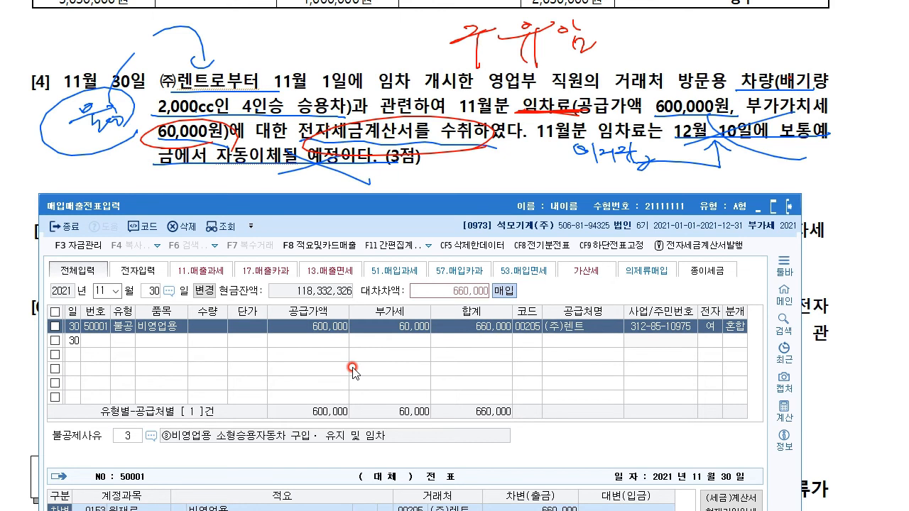
pyautogui.click(440, 2)
pyautogui.moveTo(242, 200); pyautogui.dragTo(251, 169)
pyautogui.click(104, 483)
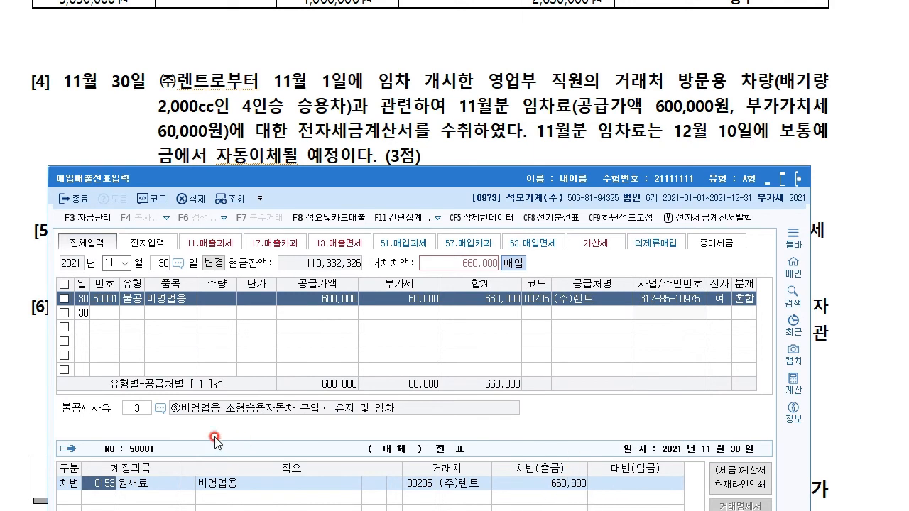
pyautogui.press('F2')
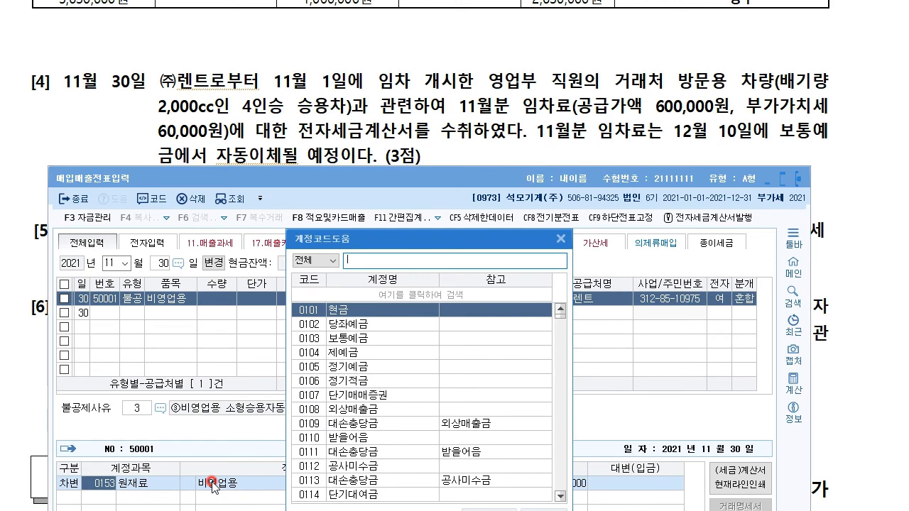
pyautogui.write('임차료')
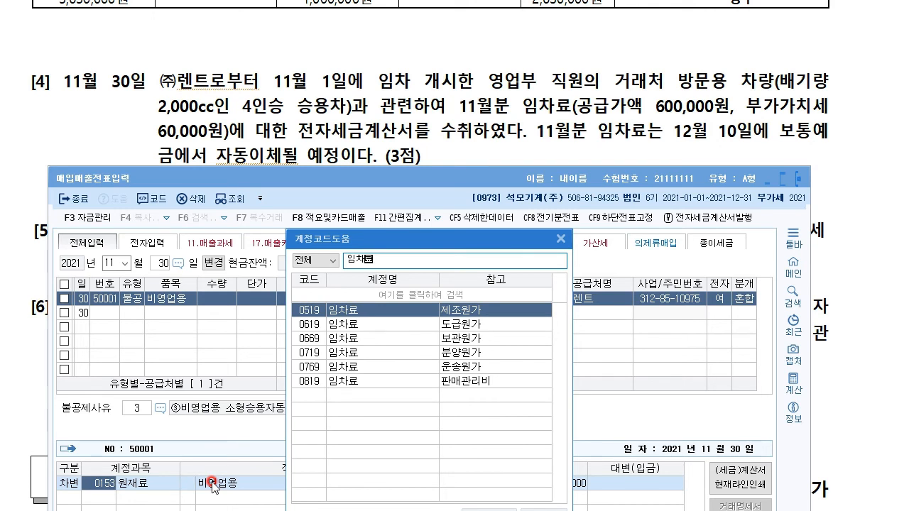
pyautogui.press('Up')
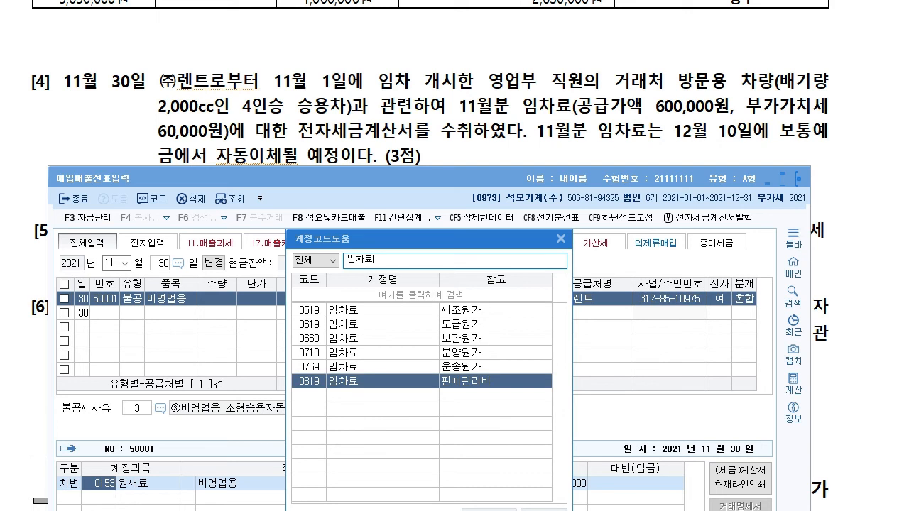
pyautogui.press('Return')
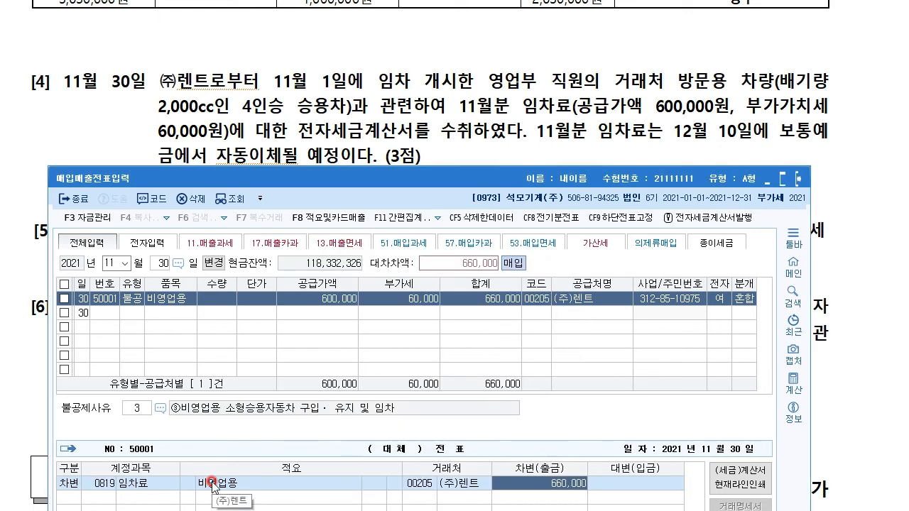
# Step: Add a credit line for account 0253 미지급금 with an amount of 660,000
pyautogui.press('4')
pyautogui.press('Return')
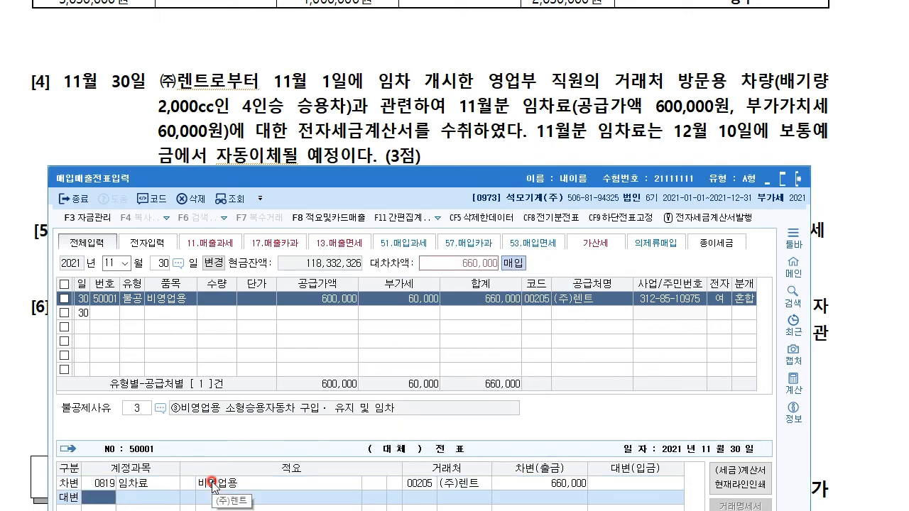
pyautogui.write('253')
pyautogui.press('Return')
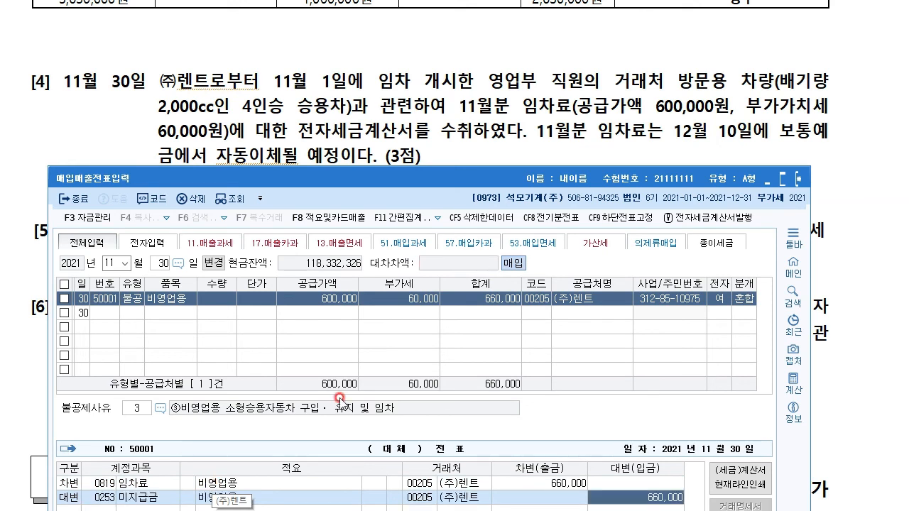
# Step: Switch to the exam document and insert a blank line between questions [5] and [6]
pyautogui.click(453, 146)
pyautogui.click(364, 285)
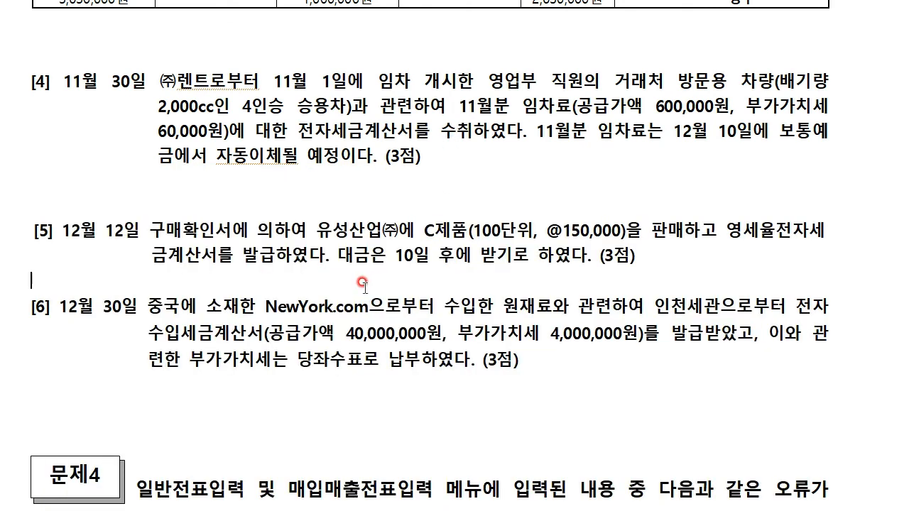
pyautogui.press('Return')
pyautogui.scroll(-3, 333, 252)
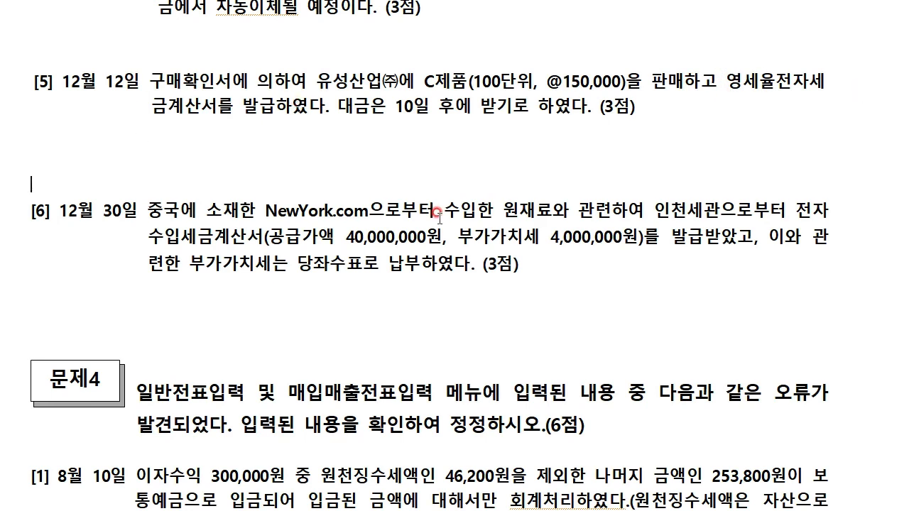
# Step: Return to 매입매출전표입력 and start a sales entry dated 12월 12일 with type 12.영세
pyautogui.hotkey('alt', 'Tab')
pyautogui.moveTo(410, 175)
pyautogui.mouseDown()
pyautogui.moveTo(410, 211)
pyautogui.moveTo(404, 169)
pyautogui.mouseUp()
pyautogui.click(103, 259)
pyautogui.write('12')
pyautogui.press('Return')
pyautogui.write('12')
pyautogui.press('Return')
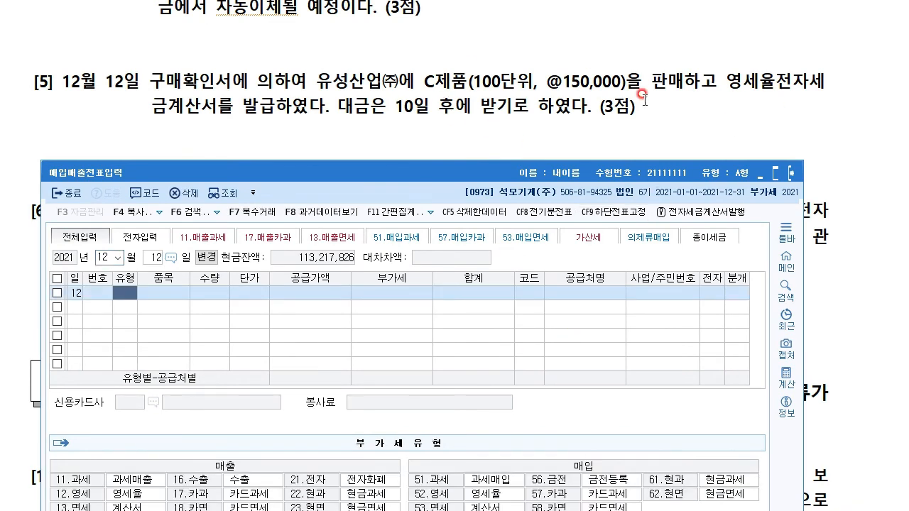
pyautogui.click(81, 495)
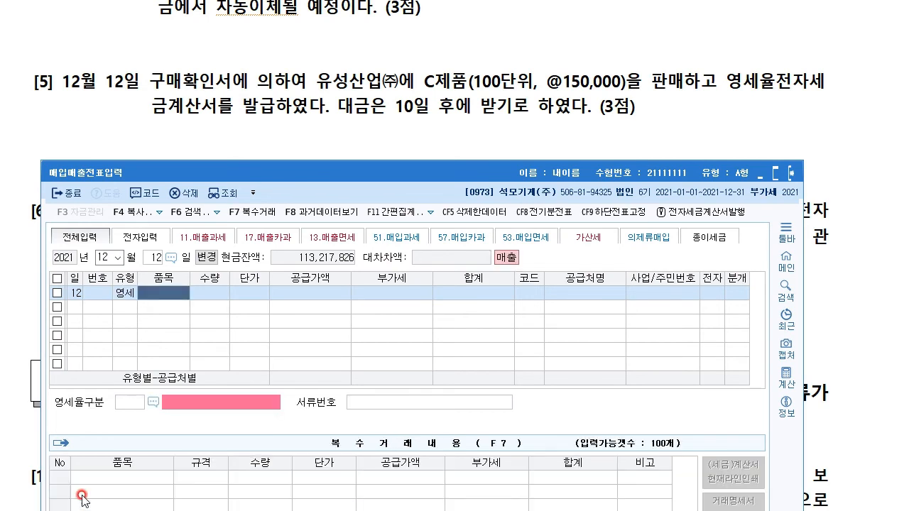
# Step: Enter 제품 as the 품목 with a quantity of 100 and a unit price of 150,000
pyautogui.write('제품')
pyautogui.press('Return')
pyautogui.write('100')
pyautogui.press('Return')
pyautogui.write('1500000')
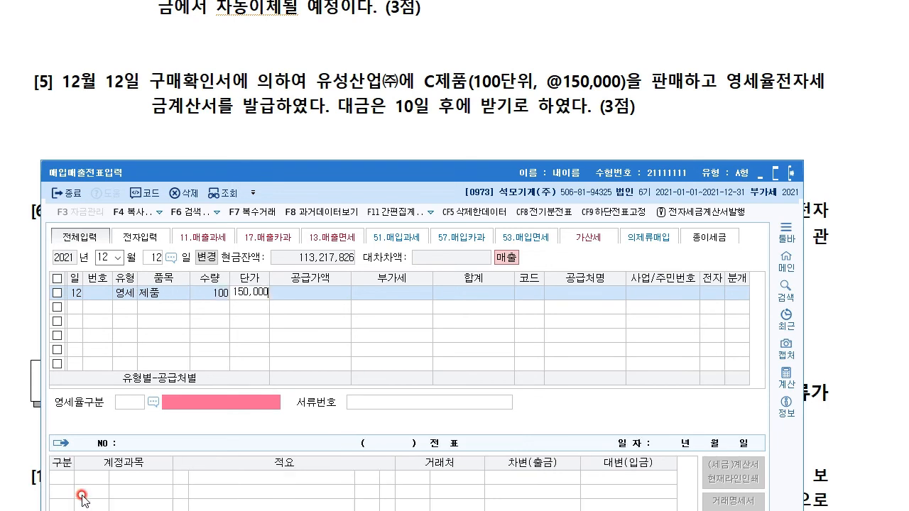
pyautogui.press('Return')
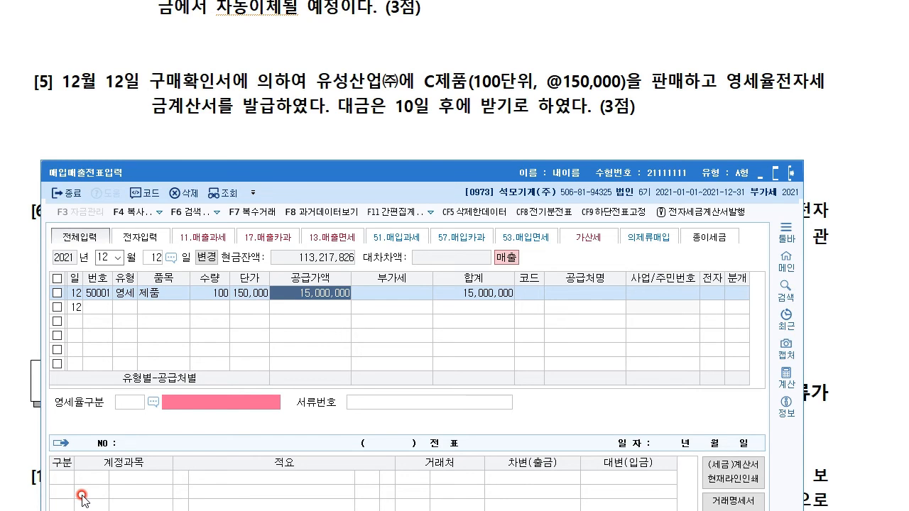
# Step: Set the 공급처 to 유성산업(주) and mark the tax invoice as electronic (전자 여)
pyautogui.press('Return')
pyautogui.write('유성')
pyautogui.press('Return')
pyautogui.press('Return')
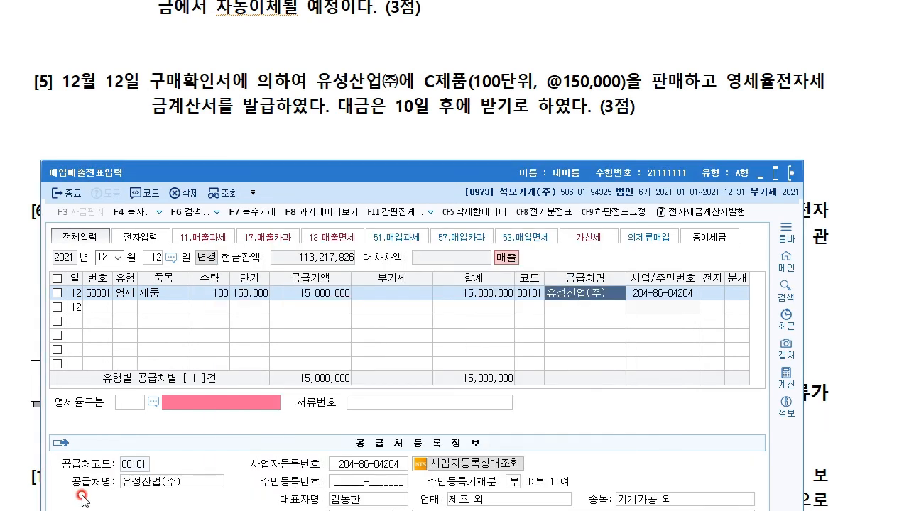
pyautogui.press('Return')
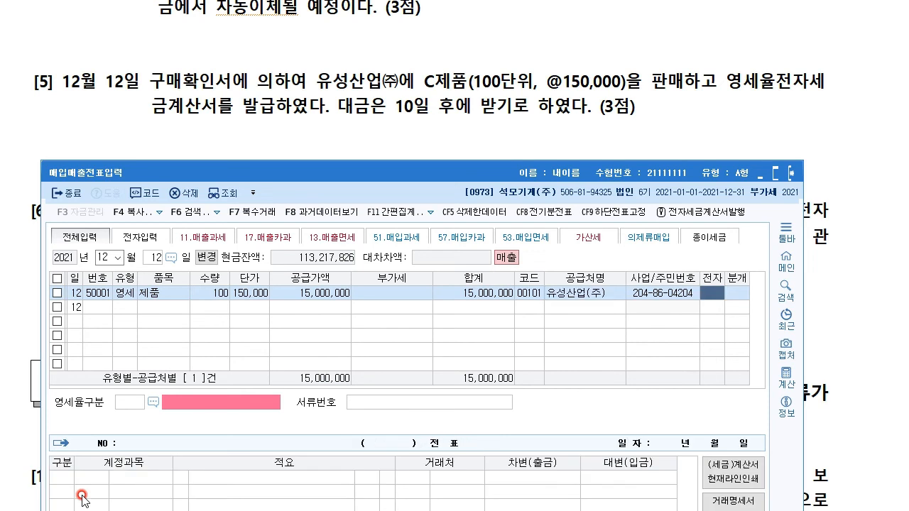
pyautogui.write('1')
pyautogui.press('Return')
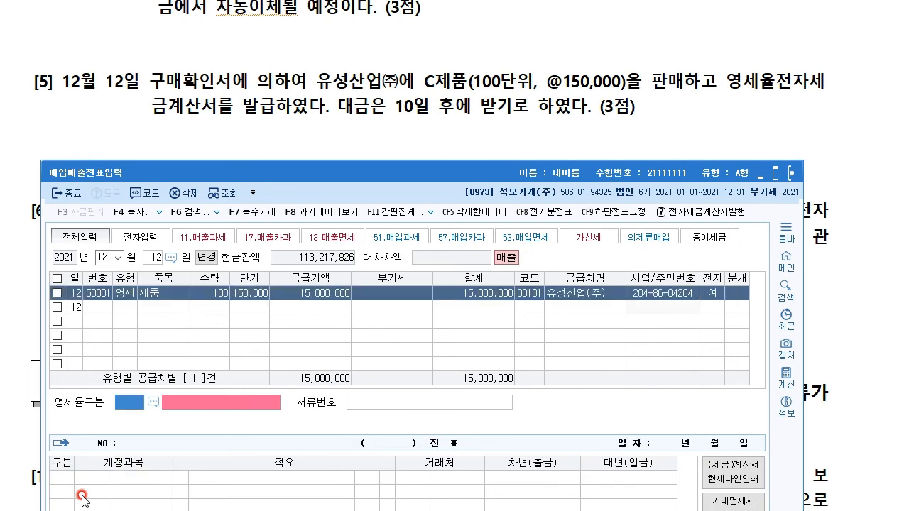
# Step: Set the 영세율구분 to 3 (내국신용장 · 구매확인서에 의하여 공급하는 재화) and the 분개 to 외상
pyautogui.press('F2')
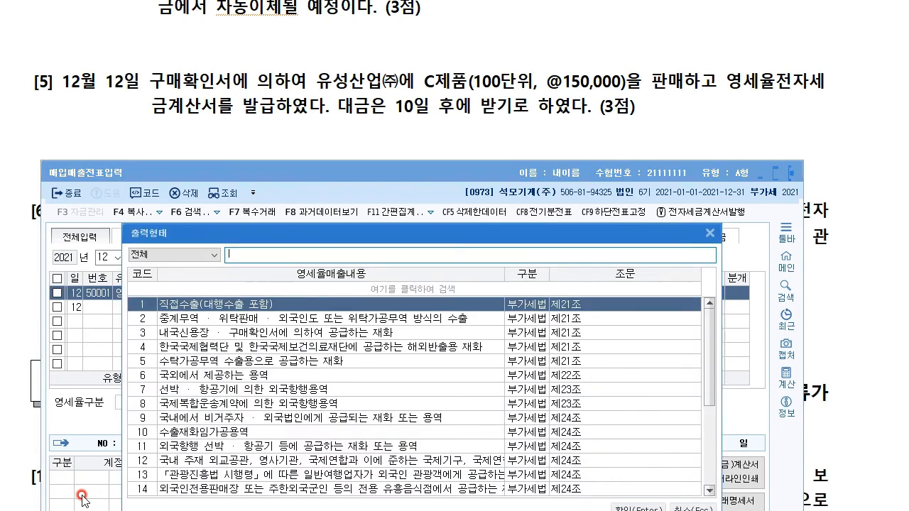
pyautogui.press('Down')
pyautogui.press('Down')
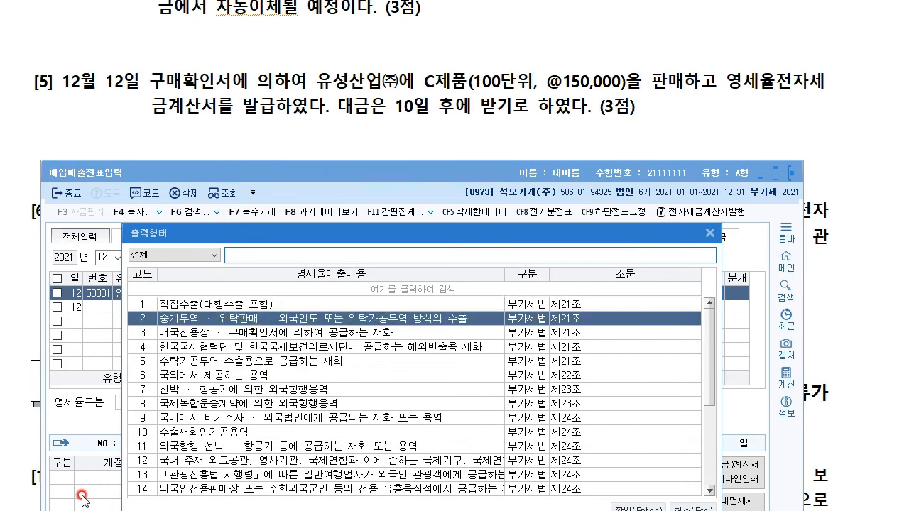
pyautogui.press('Return')
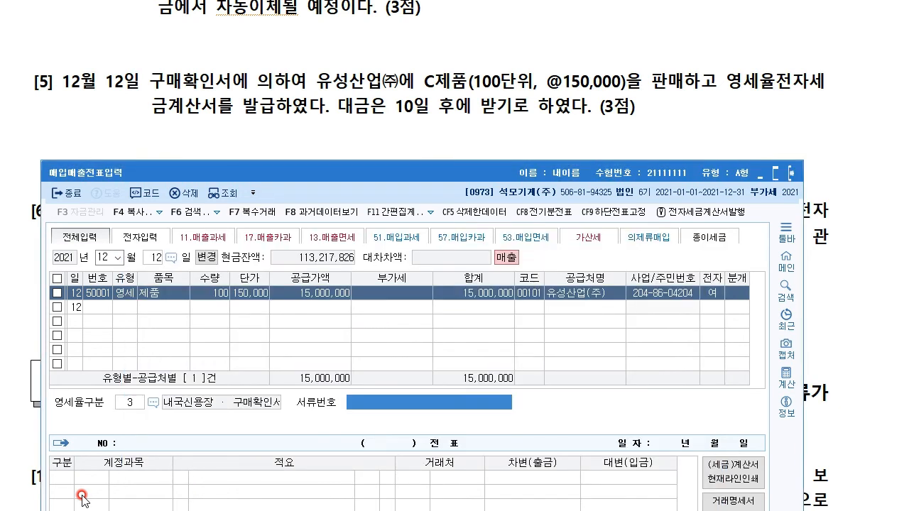
pyautogui.press('Return')
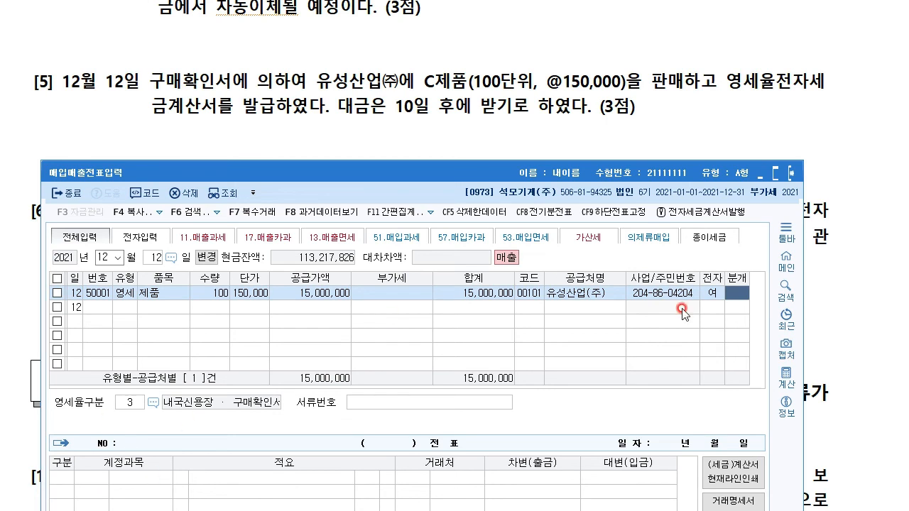
pyautogui.write('2')
pyautogui.press('Return')
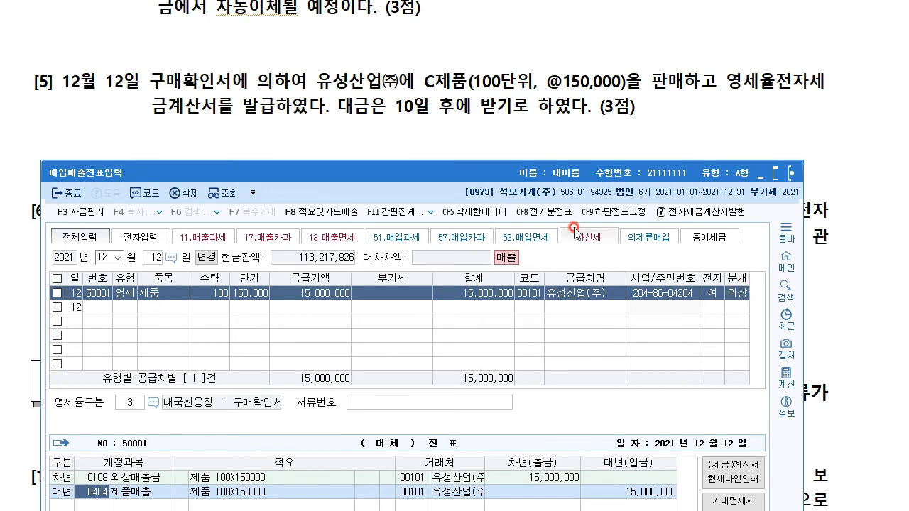
# Step: Bring up question [6] in the exam document and start a purchase entry dated 12월 30일 with type 55 수입
pyautogui.click(173, 136)
pyautogui.scroll(-3, 249, 269)
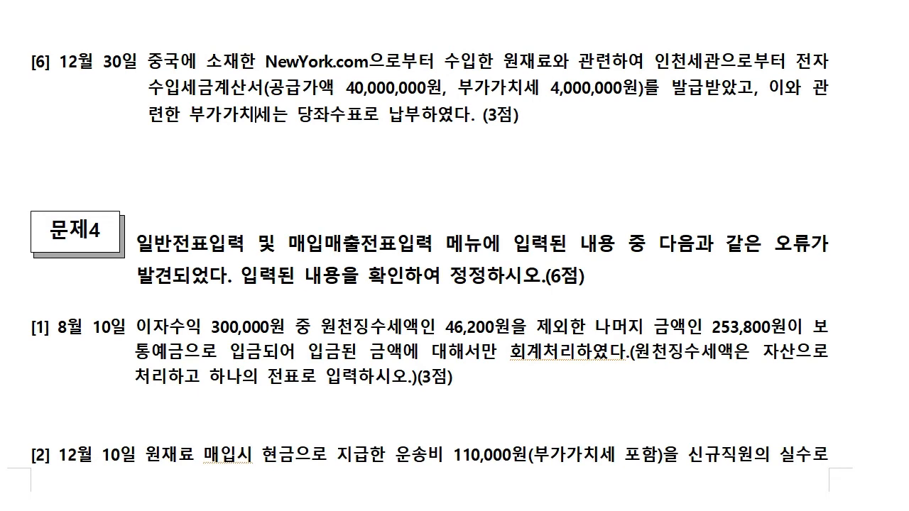
pyautogui.hotkey('alt', 'Tab')
pyautogui.moveTo(208, 169); pyautogui.dragTo(197, 198)
pyautogui.click(145, 285)
pyautogui.write('30')
pyautogui.press('Return')
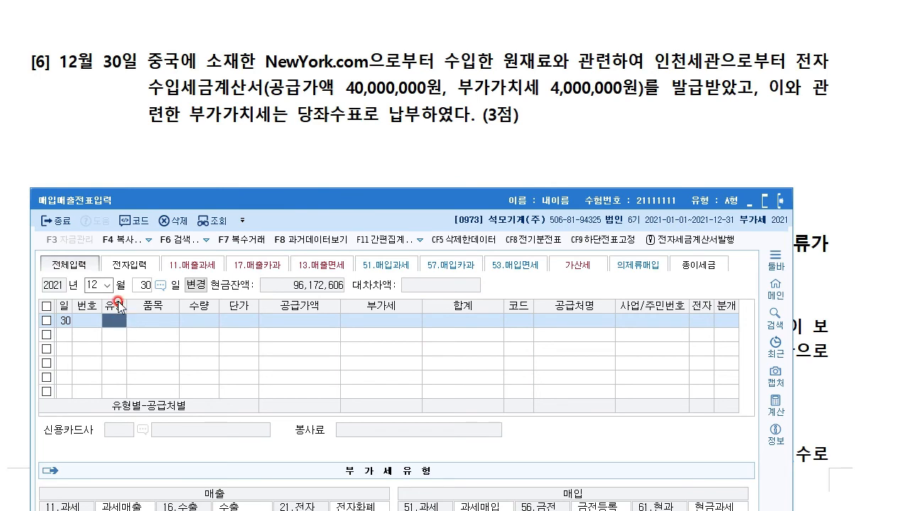
pyautogui.write('55')
pyautogui.press('Return')
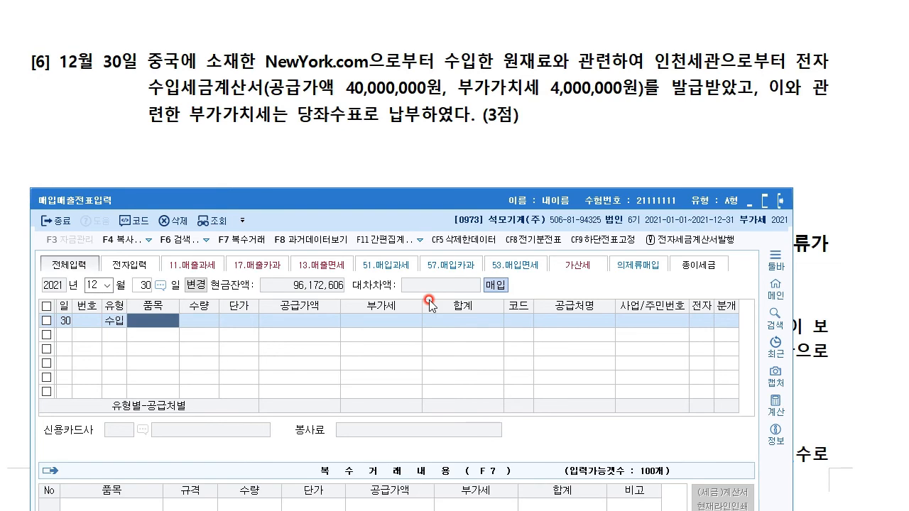
# Step: Enter 원재료수입 as the 품목 with a 공급가액 of 40,000,000 and accept the calculated 부가세
pyautogui.write('원재료수입')
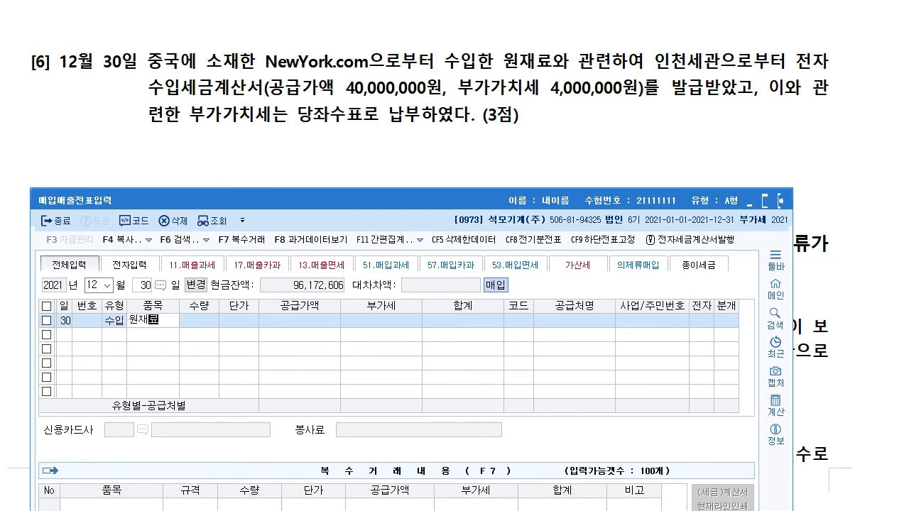
pyautogui.press('Return')
pyautogui.press('Return')
pyautogui.press('Return')
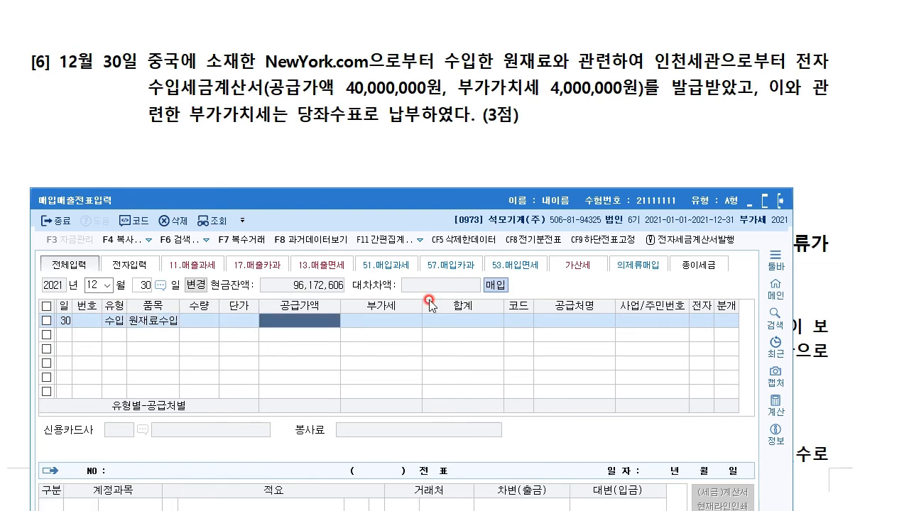
pyautogui.write('40000000')
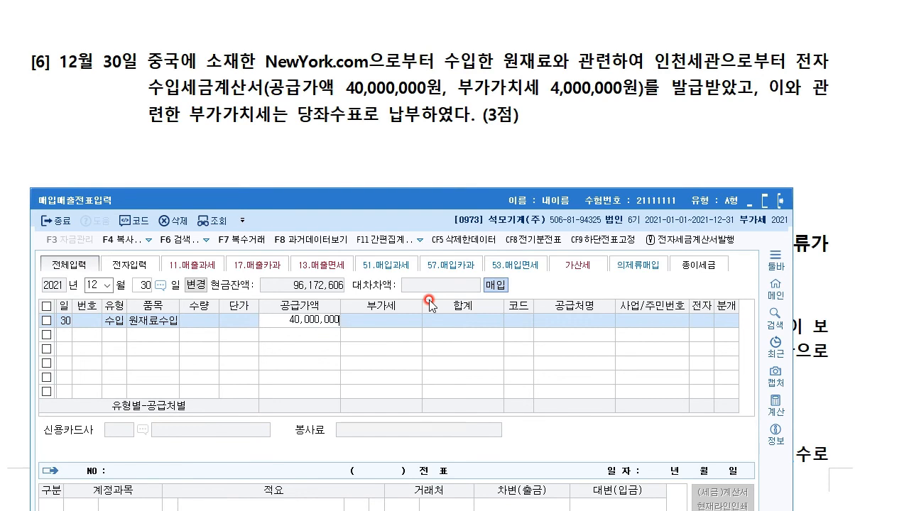
pyautogui.press('Return')
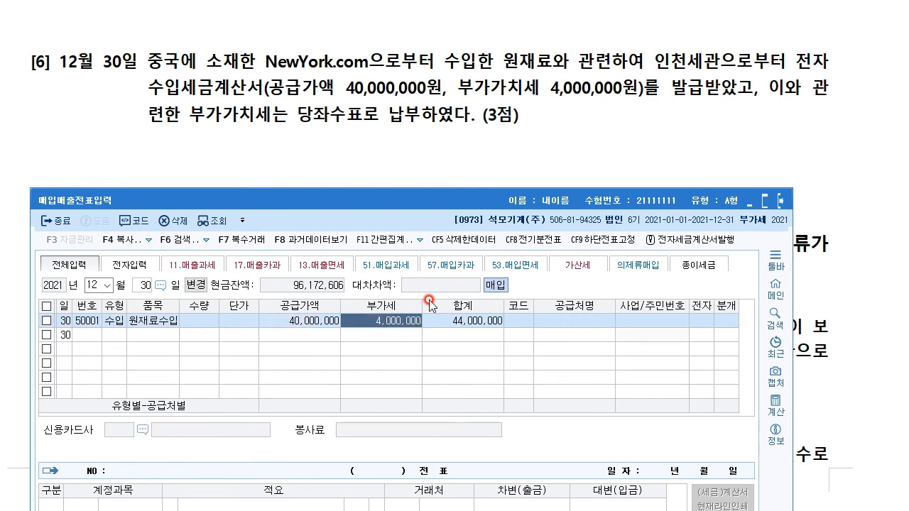
pyautogui.press('Return')
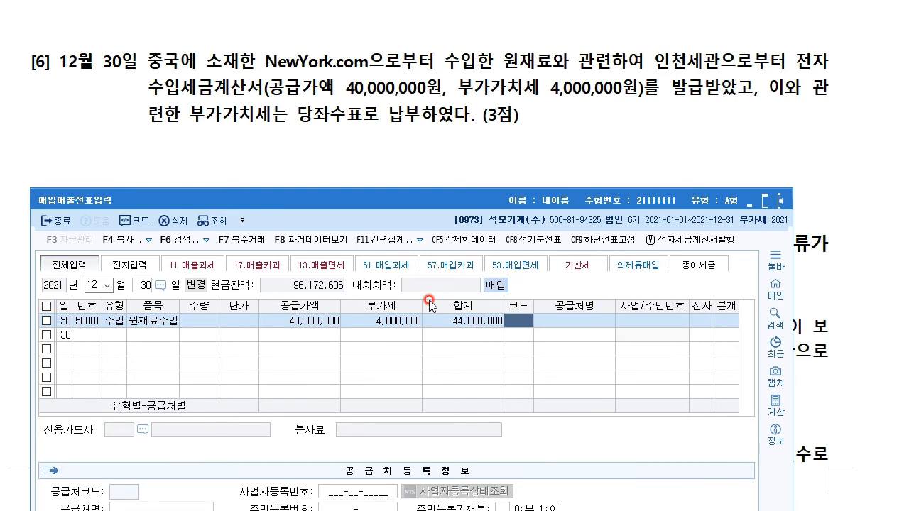
# Step: Set the 공급처 to NewYork.com, mark the invoice as electronic (전자 여), and choose 혼합 as the 분개
pyautogui.write('N')
pyautogui.press('Down')
pyautogui.press('Return')
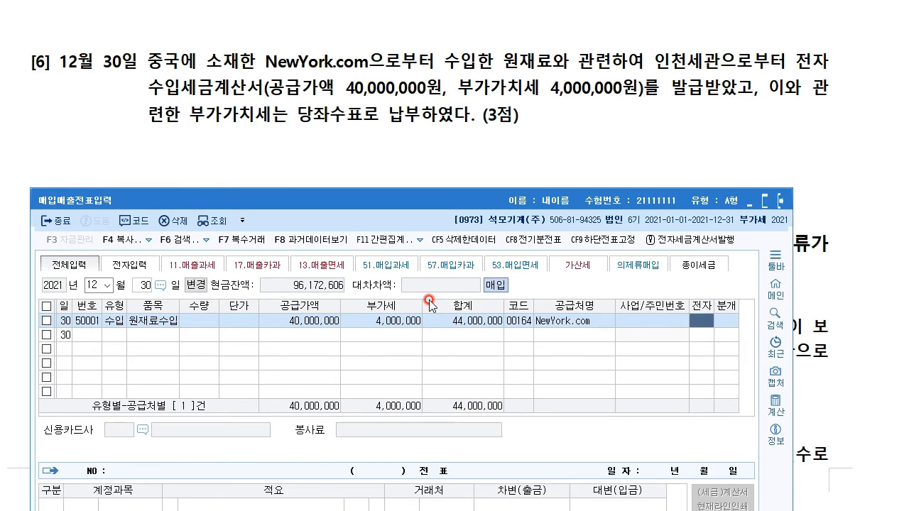
pyautogui.press('1')
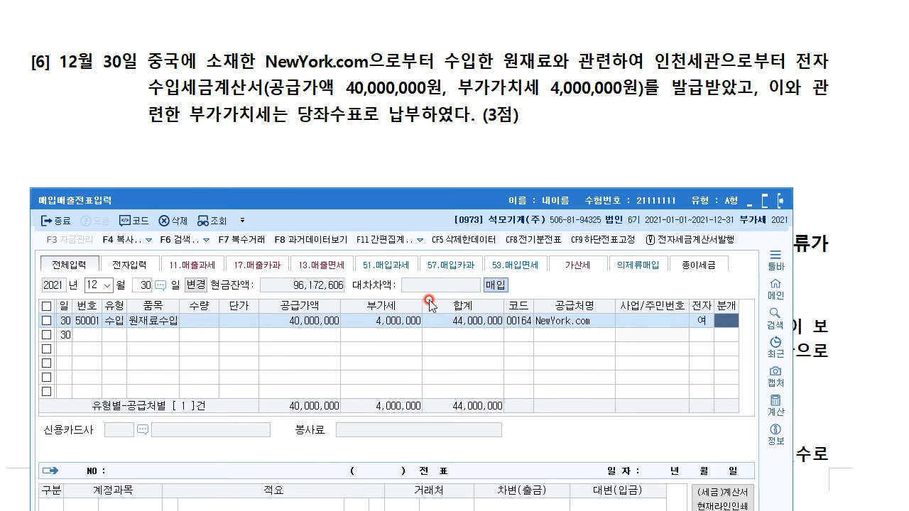
pyautogui.press('3')
pyautogui.press('Return')
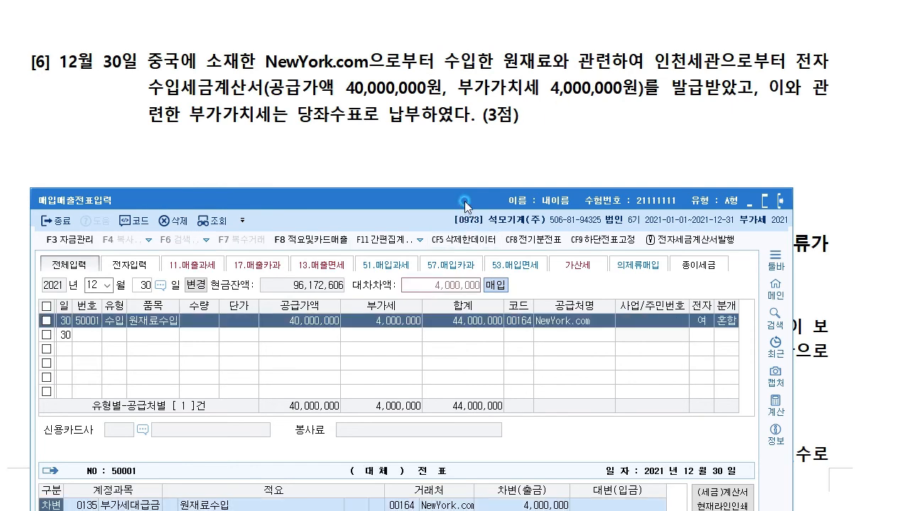
# Step: Add a 대변 line for 0102 당좌예금 with 4,000,000 to the 12월 30일 import slip and complete the entry
pyautogui.moveTo(465, 201); pyautogui.dragTo(473, 56)
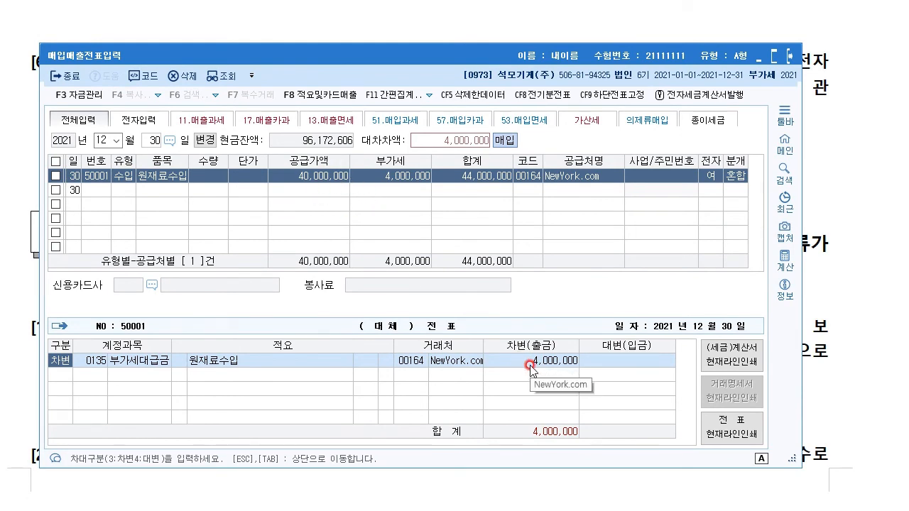
pyautogui.press('Return')
pyautogui.press('Return')
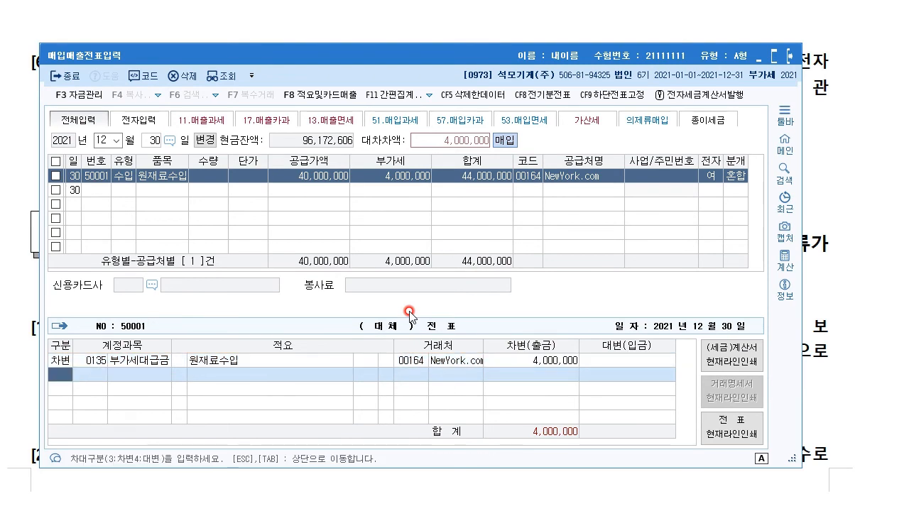
pyautogui.write('4')
pyautogui.press('Return')
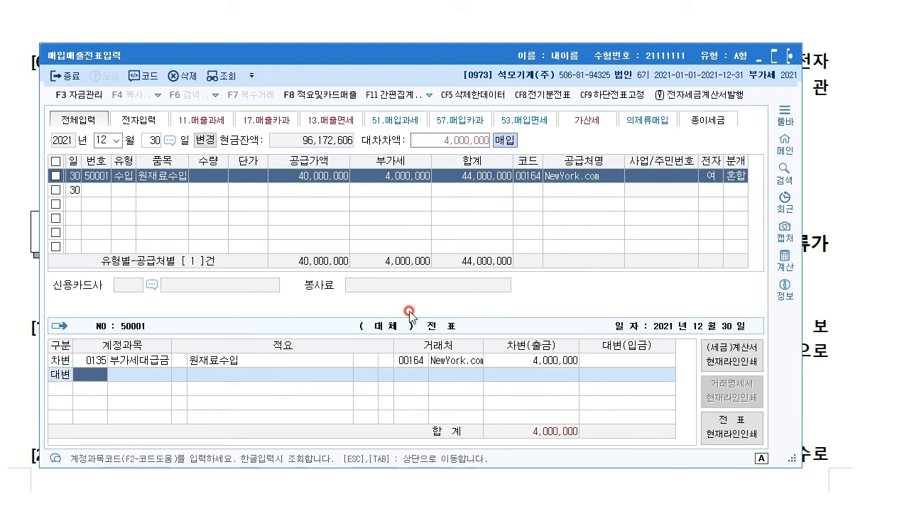
pyautogui.write('102')
pyautogui.press('Return')
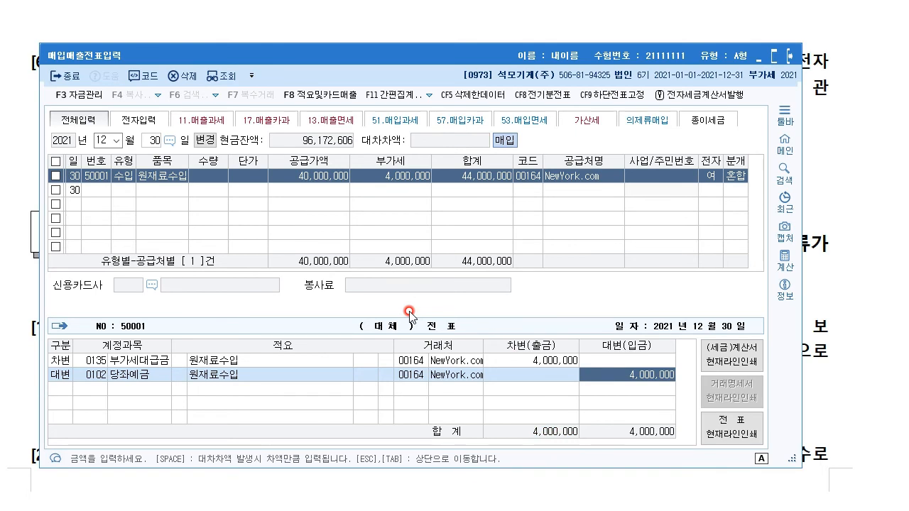
pyautogui.press('Return')
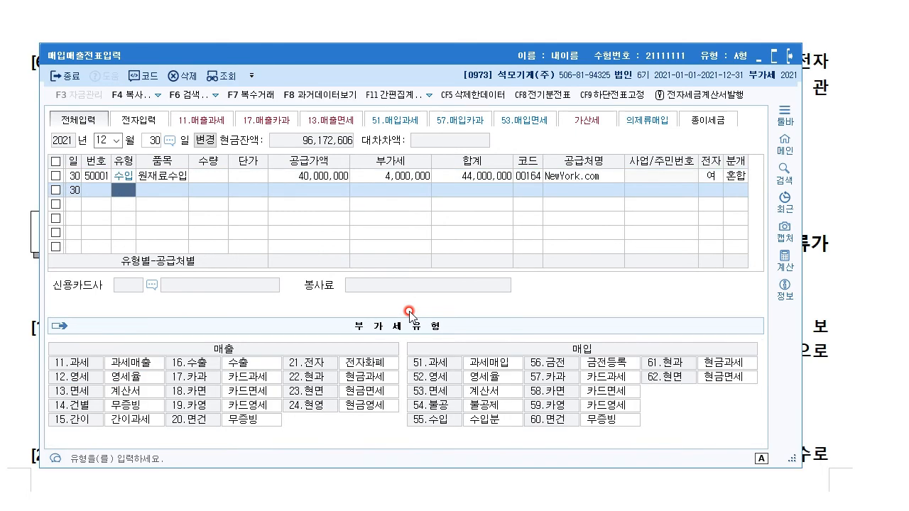
# Step: Bring up 문제4 question [1] in the exam document and open 일반전표입력
pyautogui.click(811, 312)
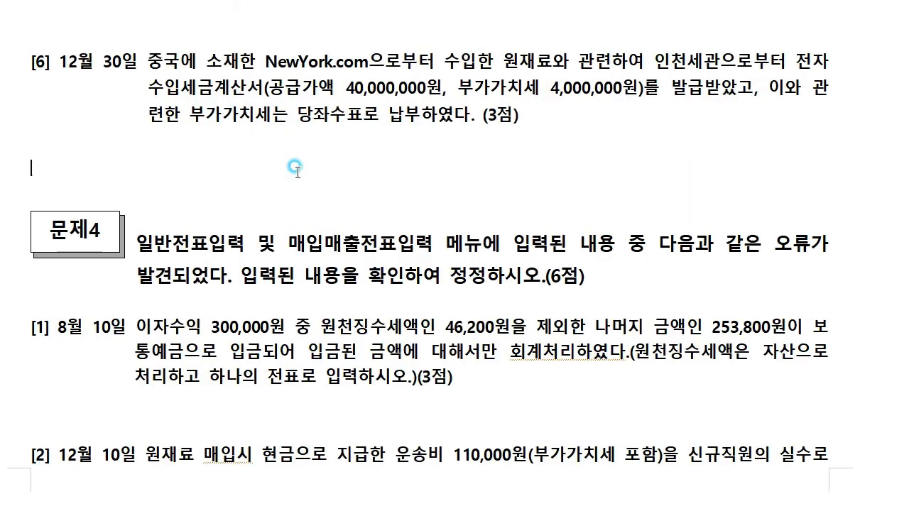
pyautogui.scroll(-4, 287, 174)
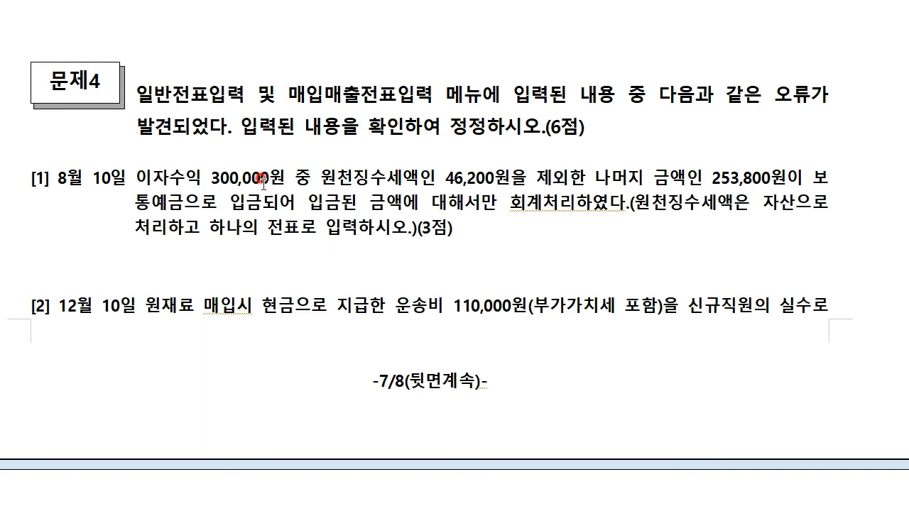
pyautogui.click(95, 264)
pyautogui.press('Return')
pyautogui.scroll(-1, 135, 228)
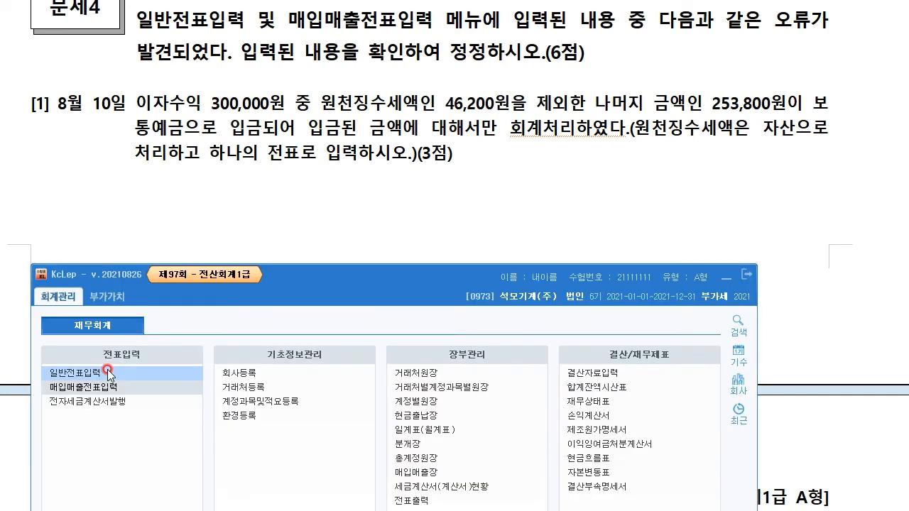
pyautogui.click(106, 321)
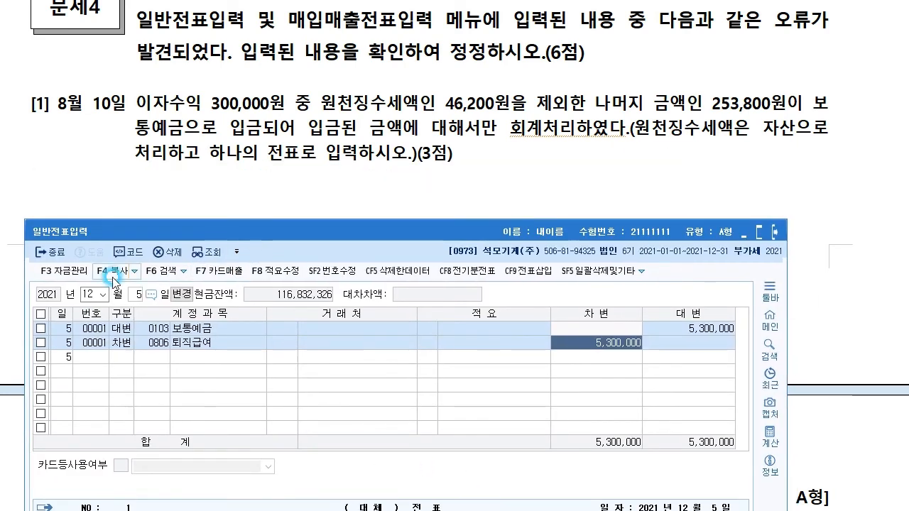
# Step: Display the 8월 10일 slip and examine its 보통예금 and 이자수익 amounts against the question
pyautogui.click(105, 299)
pyautogui.write('08')
pyautogui.press('Return')
pyautogui.write('10')
pyautogui.press('Return')
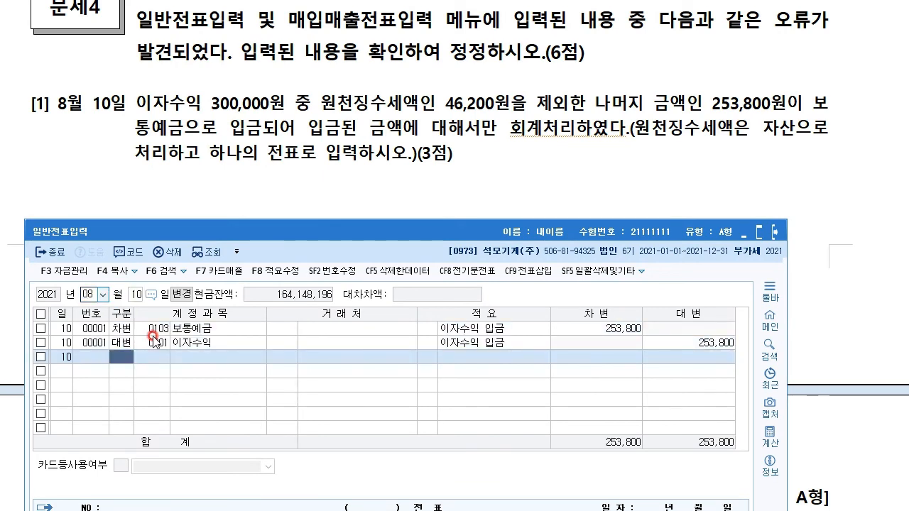
pyautogui.click(195, 341)
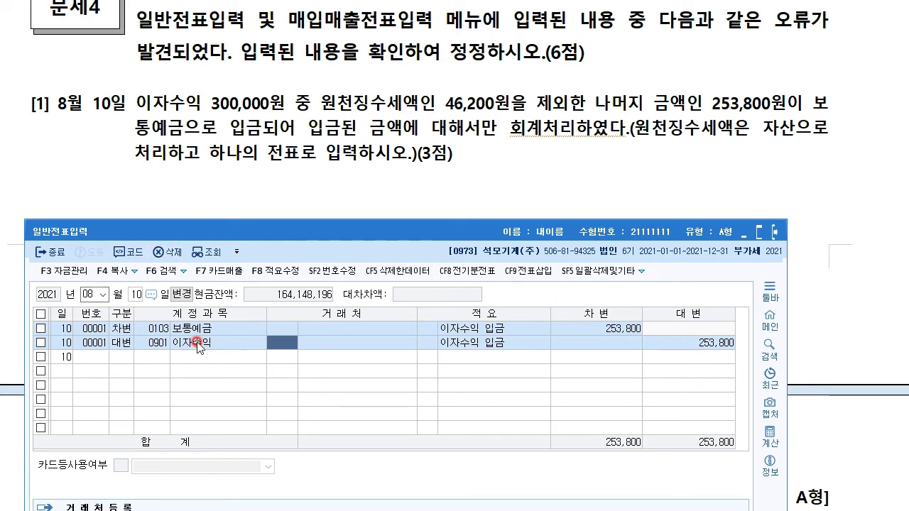
pyautogui.click(704, 345)
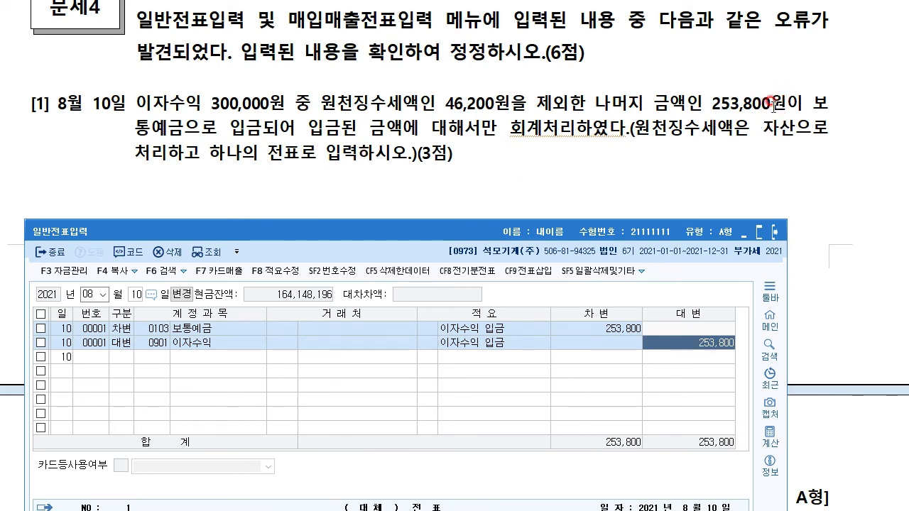
pyautogui.click(622, 329)
pyautogui.click(675, 344)
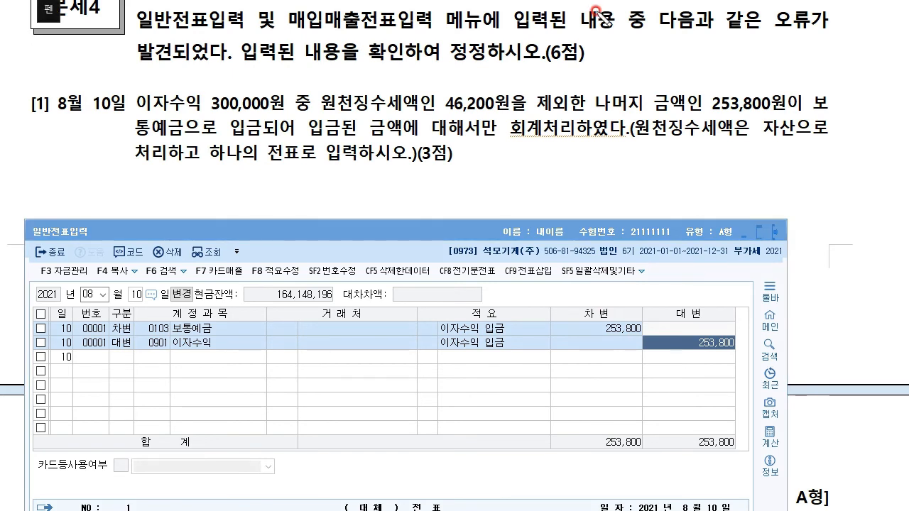
# Step: Handwrite the corrected entry below question [1]: 선납세금 46,200 and 보통예금 253,800 against 이자수익 300,000
pyautogui.moveTo(626, 149); pyautogui.dragTo(614, 227)
pyautogui.moveTo(647, 174)
pyautogui.mouseDown()
pyautogui.moveTo(654, 186)
pyautogui.moveTo(691, 164)
pyautogui.moveTo(715, 190)
pyautogui.moveTo(755, 176)
pyautogui.moveTo(747, 186)
pyautogui.moveTo(831, 174)
pyautogui.mouseUp()
pyautogui.moveTo(366, 177)
pyautogui.mouseDown()
pyautogui.moveTo(443, 183)
pyautogui.moveTo(446, 173)
pyautogui.moveTo(448, 183)
pyautogui.mouseUp()
pyautogui.moveTo(454, 172)
pyautogui.mouseDown()
pyautogui.moveTo(469, 183)
pyautogui.moveTo(539, 173)
pyautogui.mouseUp()
pyautogui.moveTo(525, 164)
pyautogui.mouseDown()
pyautogui.moveTo(528, 186)
pyautogui.moveTo(596, 173)
pyautogui.mouseUp()
pyautogui.moveTo(379, 201)
pyautogui.mouseDown()
pyautogui.moveTo(398, 221)
pyautogui.moveTo(437, 211)
pyautogui.moveTo(447, 233)
pyautogui.mouseUp()
pyautogui.moveTo(495, 217); pyautogui.dragTo(596, 207)
pyautogui.moveTo(220, 310)
pyautogui.mouseDown()
pyautogui.moveTo(314, 188)
pyautogui.moveTo(317, 198)
pyautogui.mouseUp()
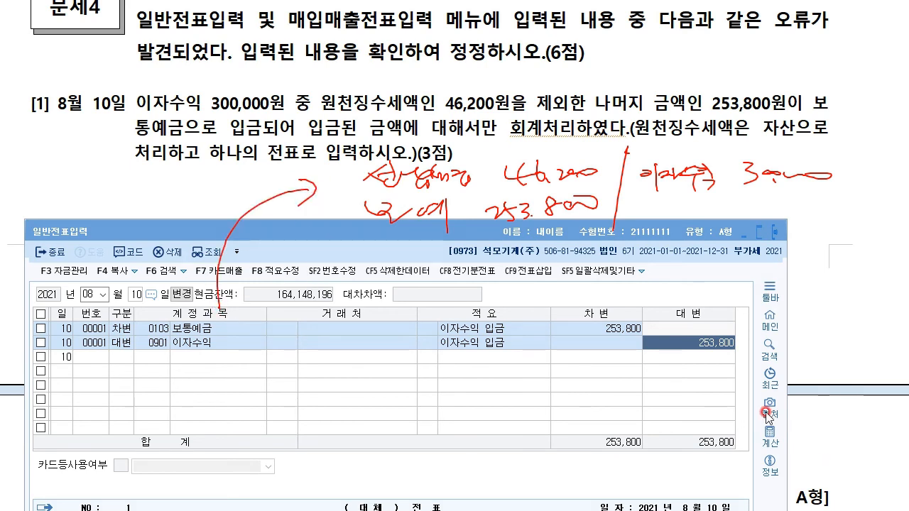
# Step: Set the 대변 amount of the 이자수익 line to 300,000
pyautogui.click(624, 331)
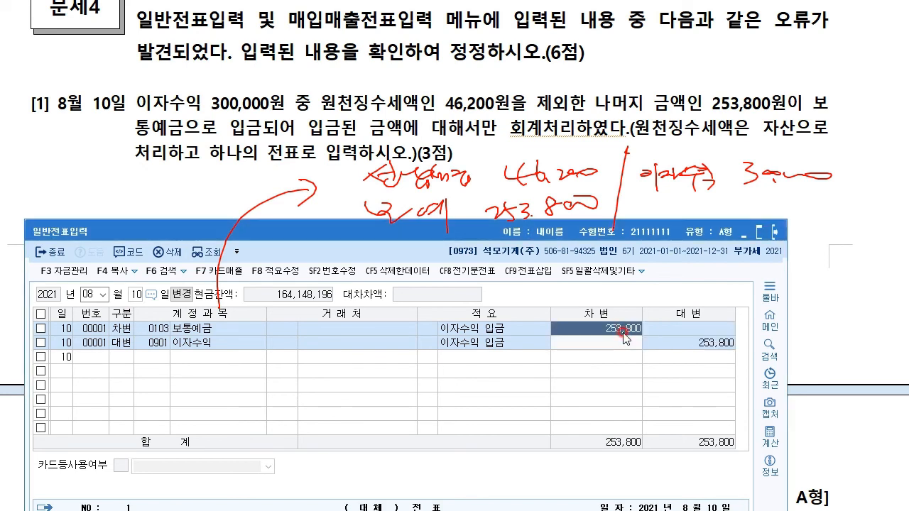
pyautogui.click(731, 340)
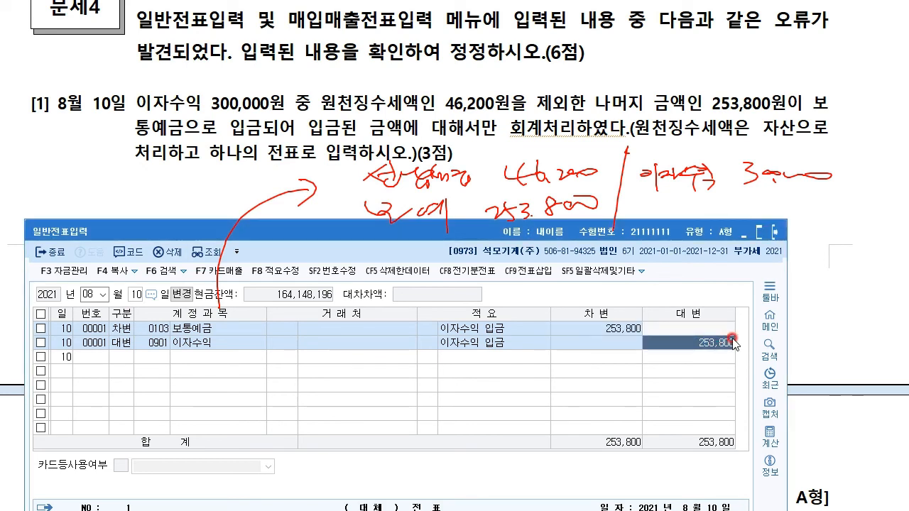
pyautogui.write('3000000')
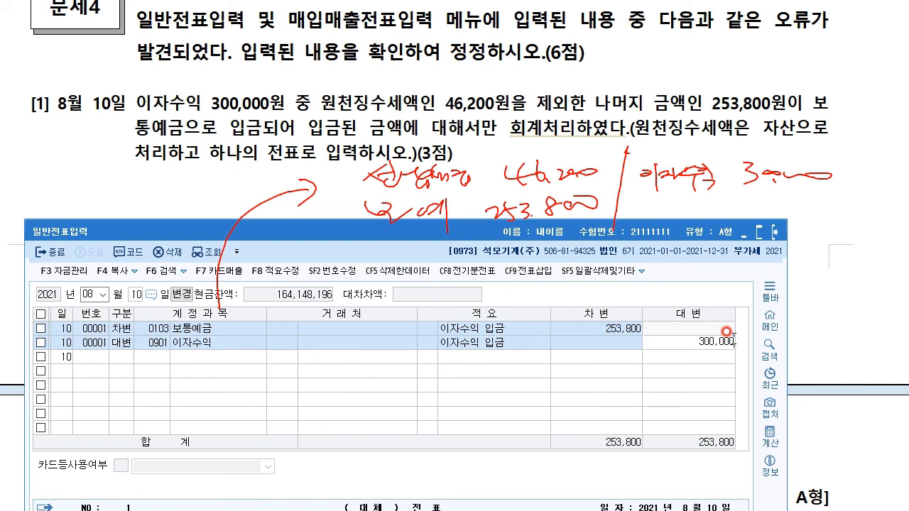
pyautogui.press('Return')
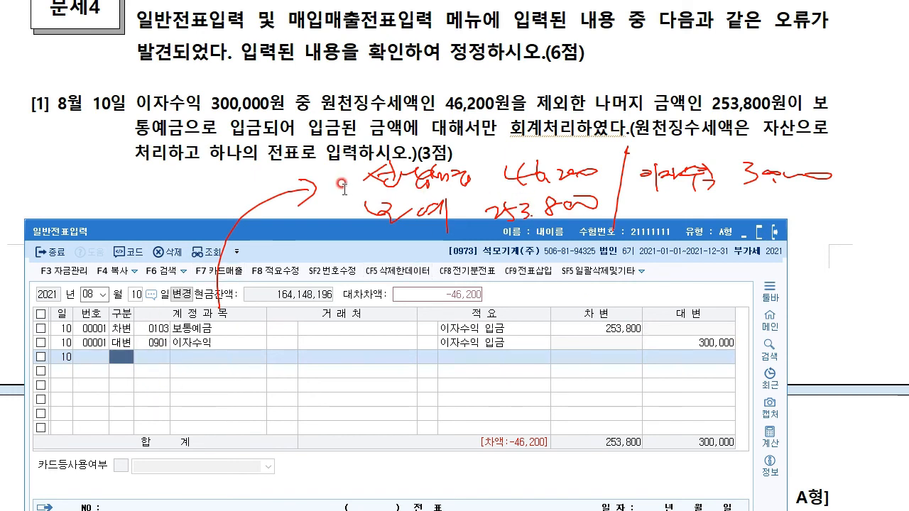
# Step: Add a 차변 line for 0136 선납세금 with 46,200 and 적요 이자수익 입금, and clear the handwritten notes
pyautogui.write('3')
pyautogui.write('136')
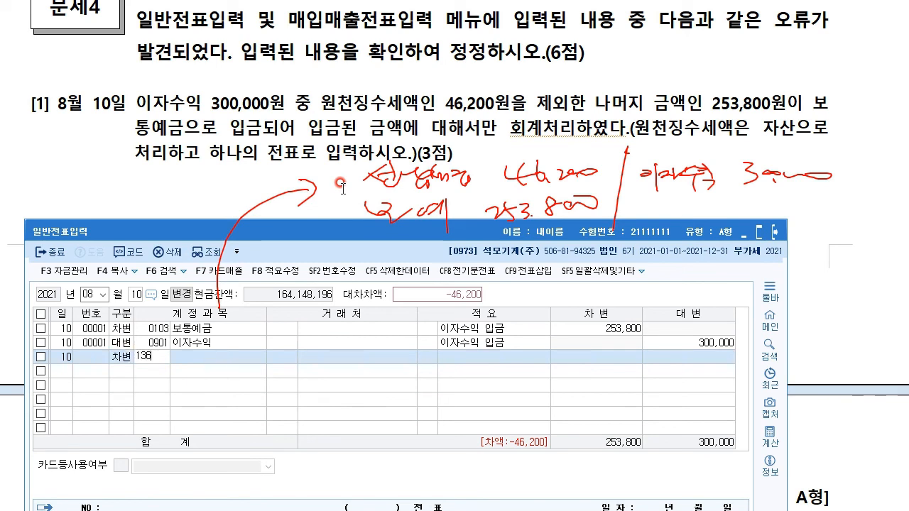
pyautogui.press('Return')
pyautogui.press('Return')
pyautogui.press('Return')
pyautogui.press('Return')
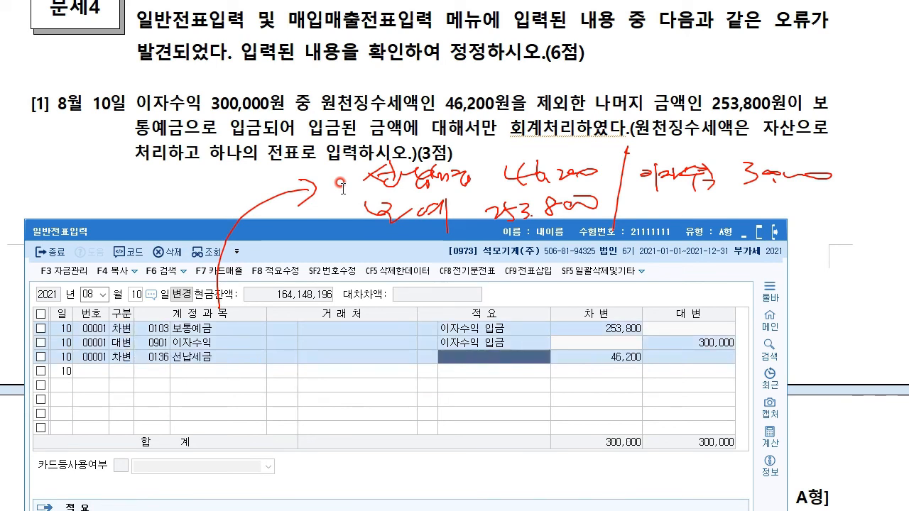
pyautogui.press('Return')
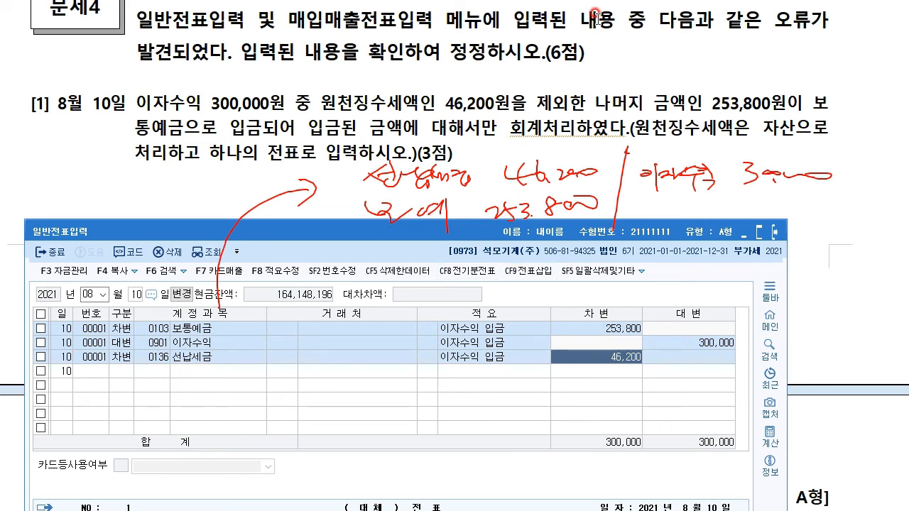
pyautogui.press('Escape')
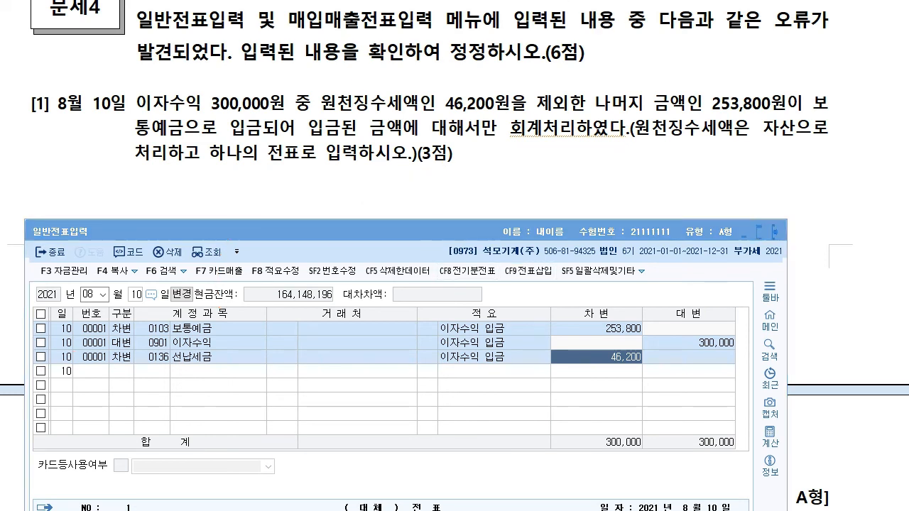
# Step: Bring up question [2], arrange both slip windows below it, and display the 12월 10일 slip in 일반전표입력
pyautogui.scroll(-6, 263, 201)
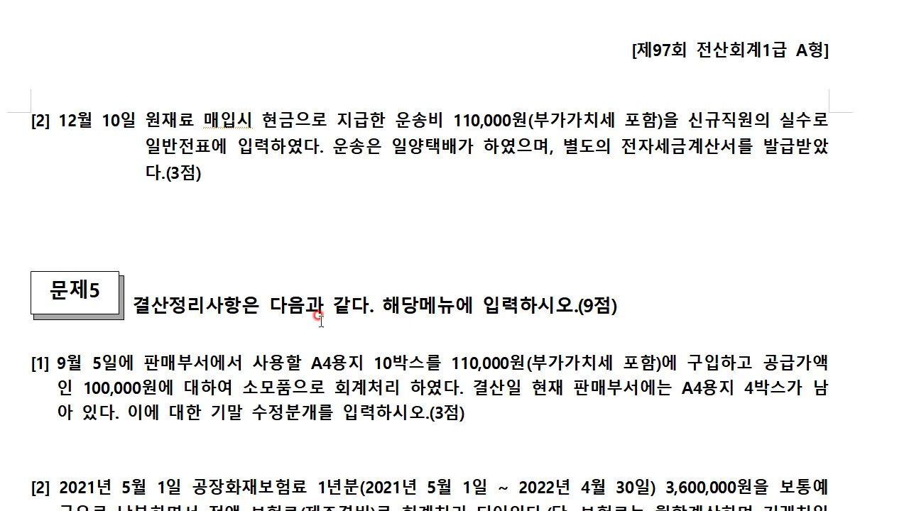
pyautogui.hotkey('alt', 'Tab')
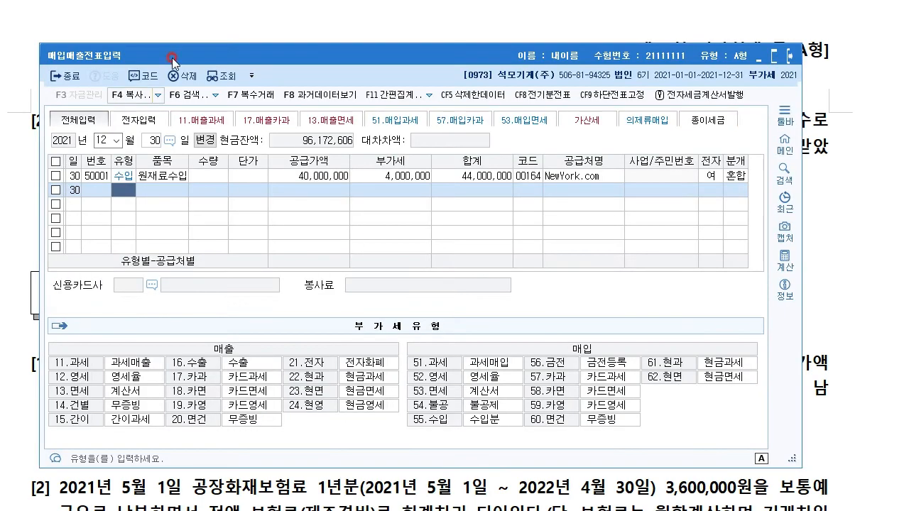
pyautogui.moveTo(195, 19); pyautogui.dragTo(622, 130)
pyautogui.moveTo(522, 140); pyautogui.dragTo(584, 195)
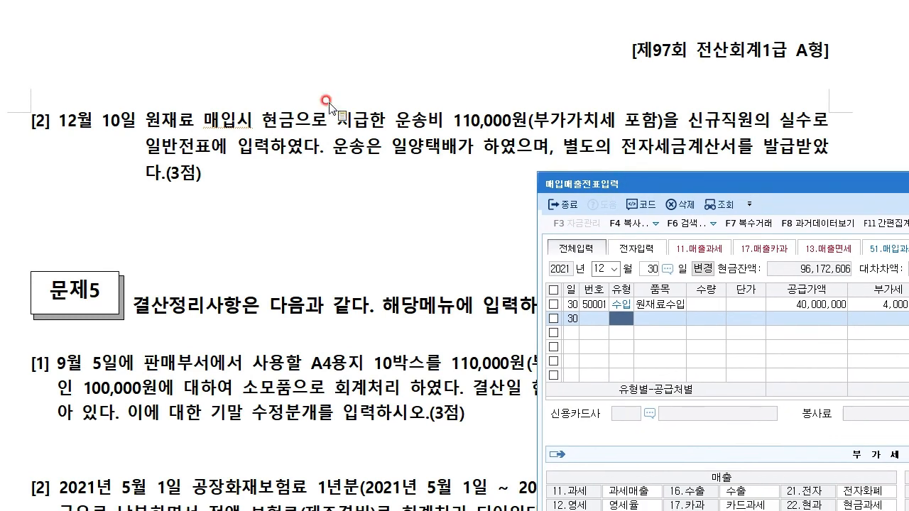
pyautogui.hotkey('alt', 'Tab')
pyautogui.moveTo(142, 221); pyautogui.dragTo(130, 186)
pyautogui.click(74, 250)
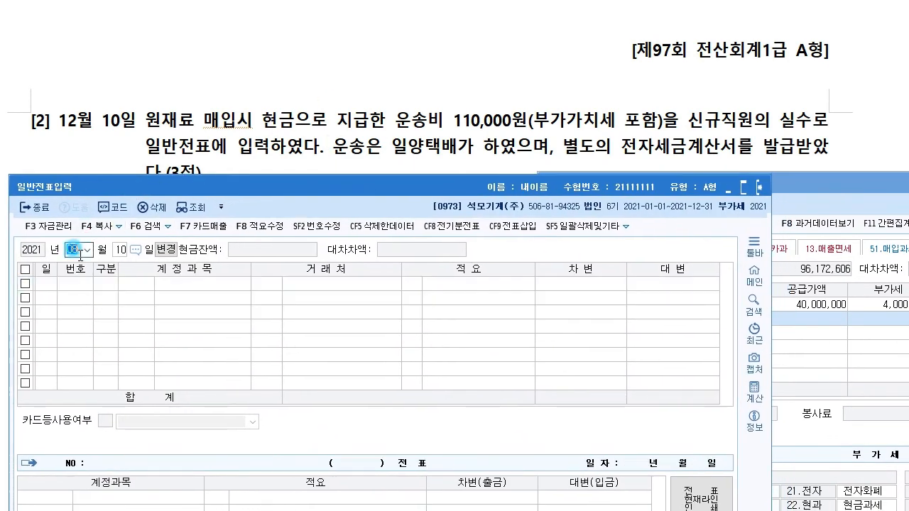
pyautogui.write('1210')
pyautogui.press('Return')
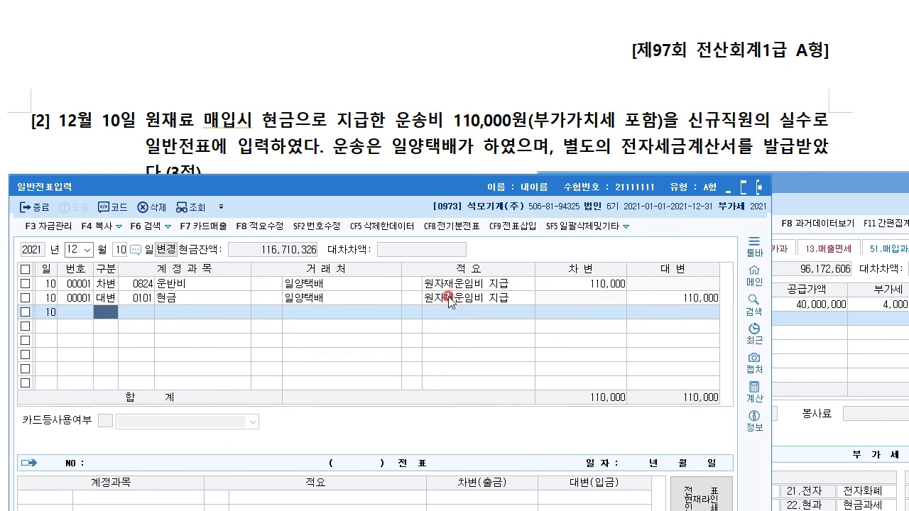
# Step: Delete both lines of the 12월 10일 운반비 slip from 일반전표입력
pyautogui.click(25, 269)
pyautogui.click(153, 207)
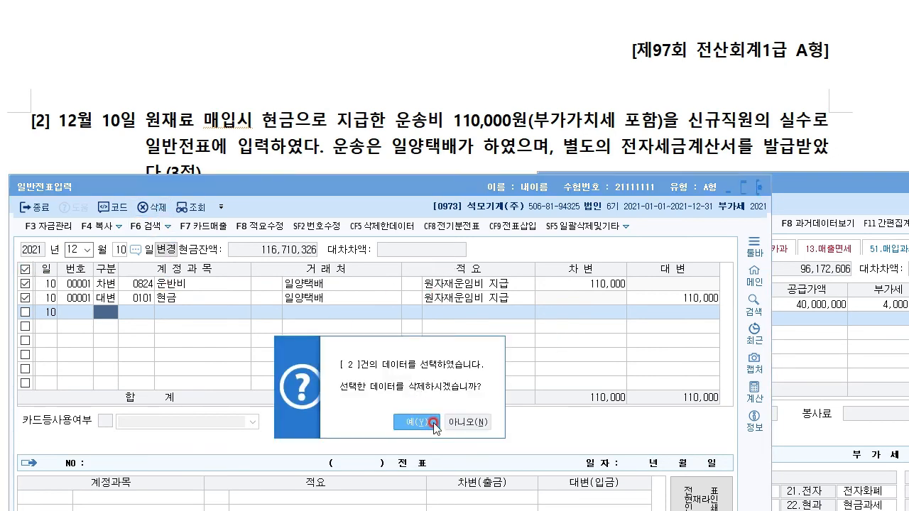
pyautogui.click(434, 424)
# Step: Switch to 매입매출전표입력 and start a purchase entry dated 12월 10일 with type 51 과세
pyautogui.moveTo(821, 185); pyautogui.dragTo(309, 184)
pyautogui.click(139, 270)
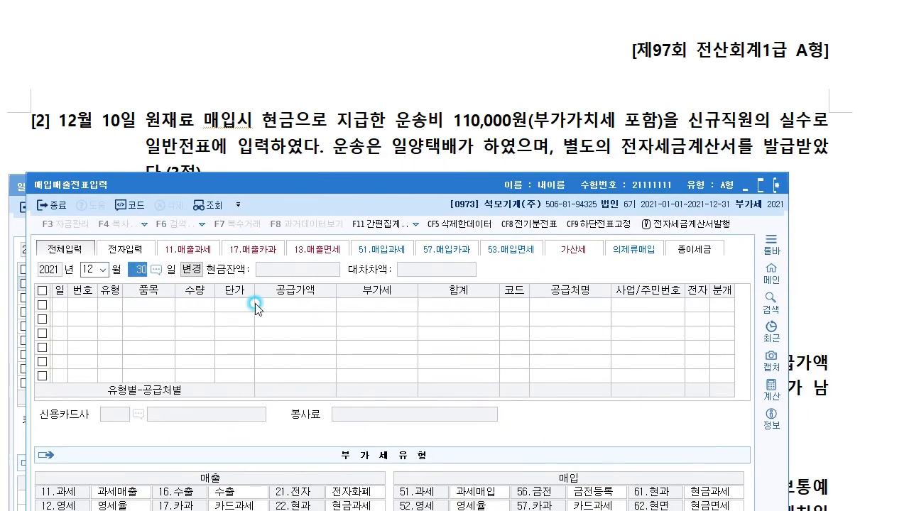
pyautogui.write('10')
pyautogui.press('Return')
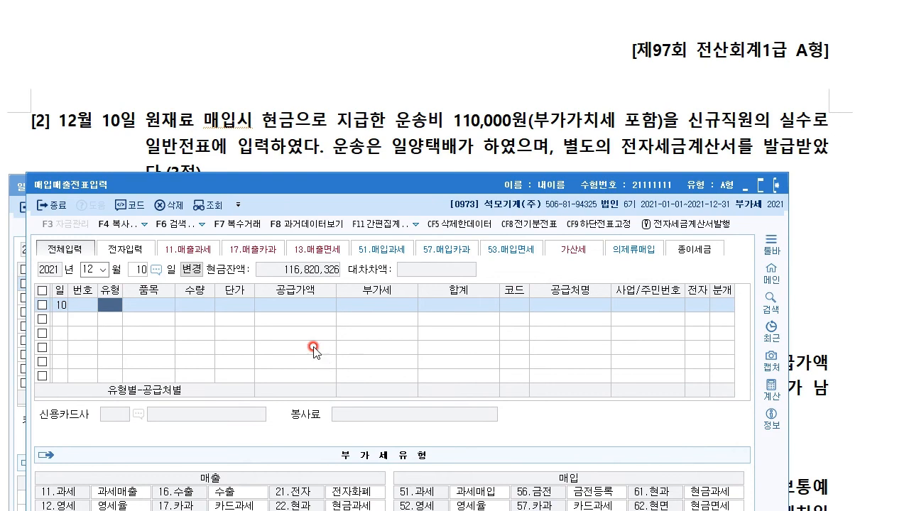
pyautogui.write('5')
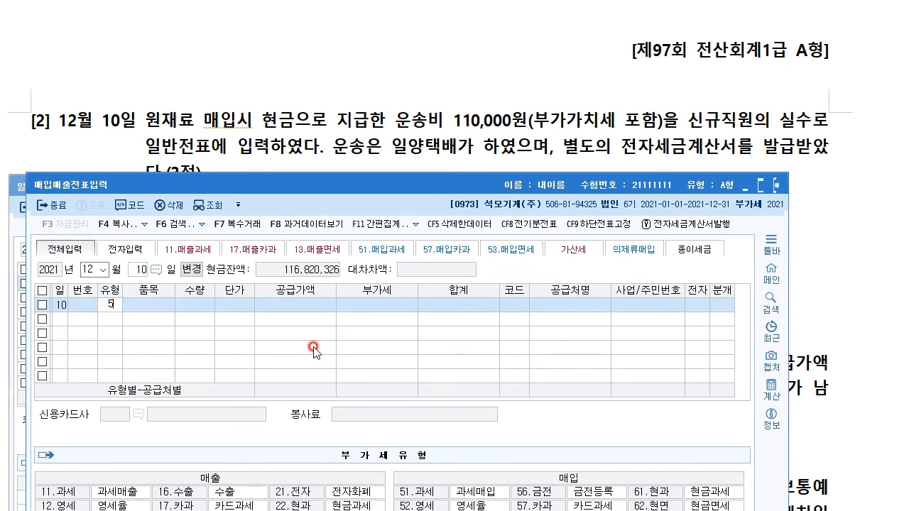
pyautogui.press('Return')
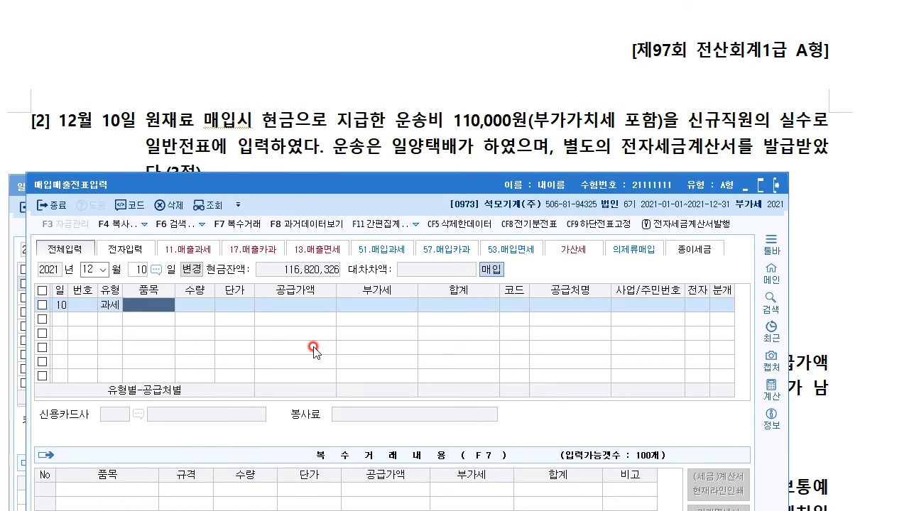
# Step: Enter 원 운 as the 품목, leave 수량 and 단가 blank, and set the 공급가액 to 100,000
pyautogui.write('DNJS')
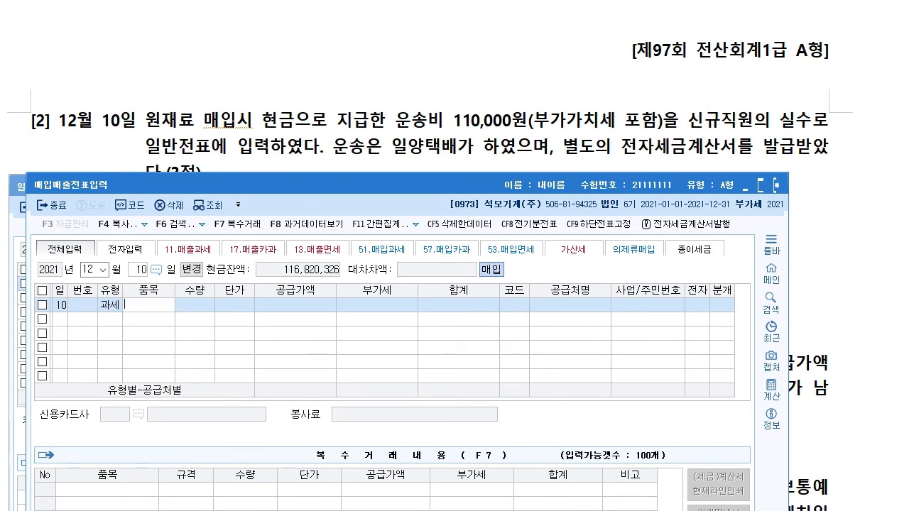
pyautogui.press('Return')
pyautogui.press('Return')
pyautogui.press('Return')
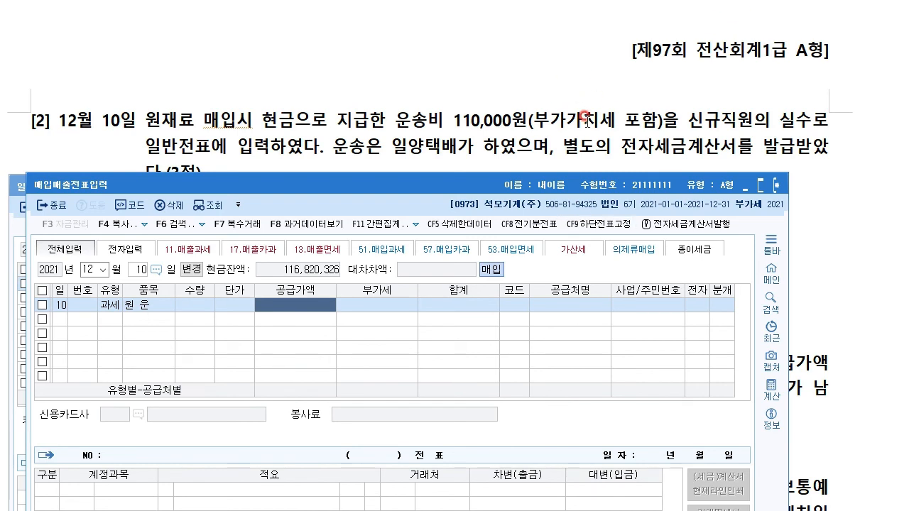
pyautogui.write('100,000')
pyautogui.press('Return')
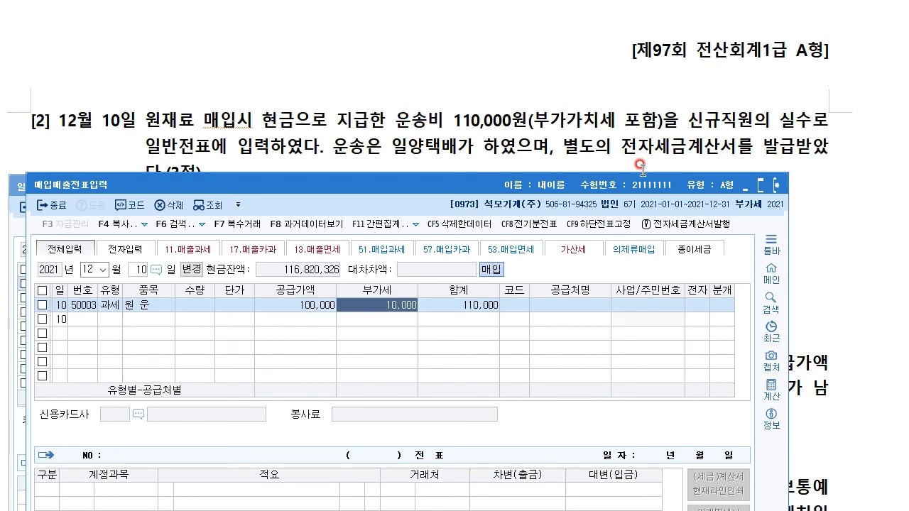
# Step: Set the 공급처 to 일양택배, mark the invoice as 전자 여, and set the 분개 type to 혼합
pyautogui.press('Return')
pyautogui.write('일야')
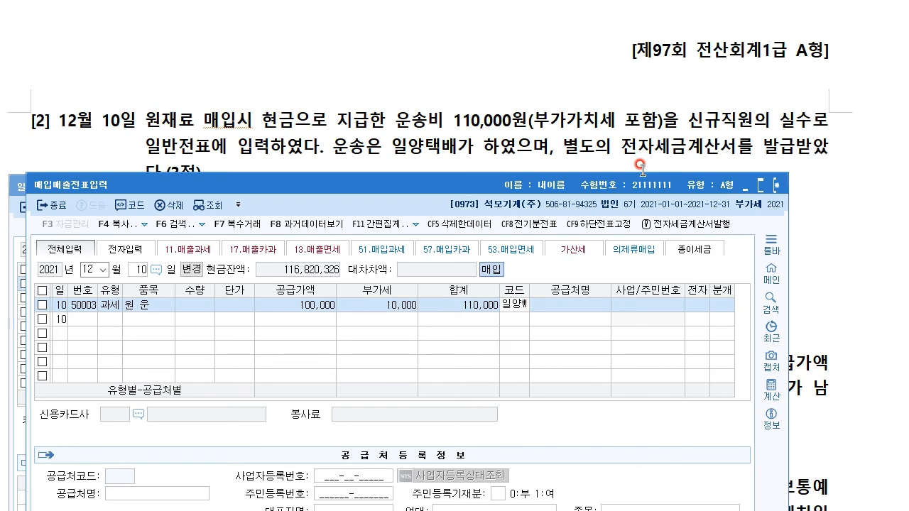
pyautogui.press('Return')
pyautogui.press('Return')
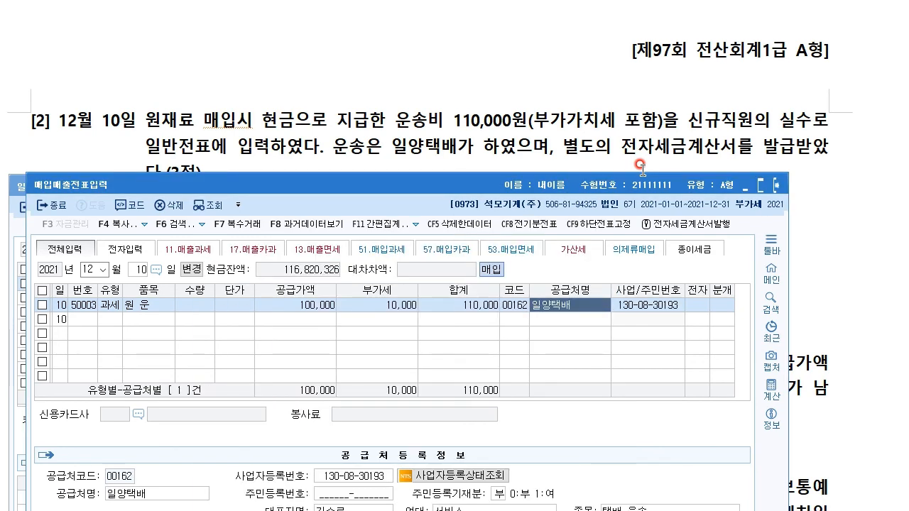
pyautogui.press('Return')
pyautogui.press('1')
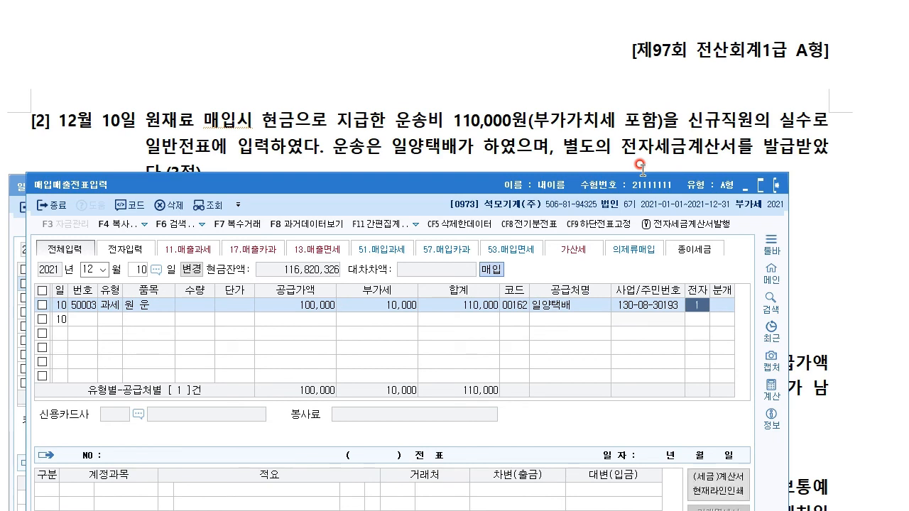
pyautogui.press('Return')
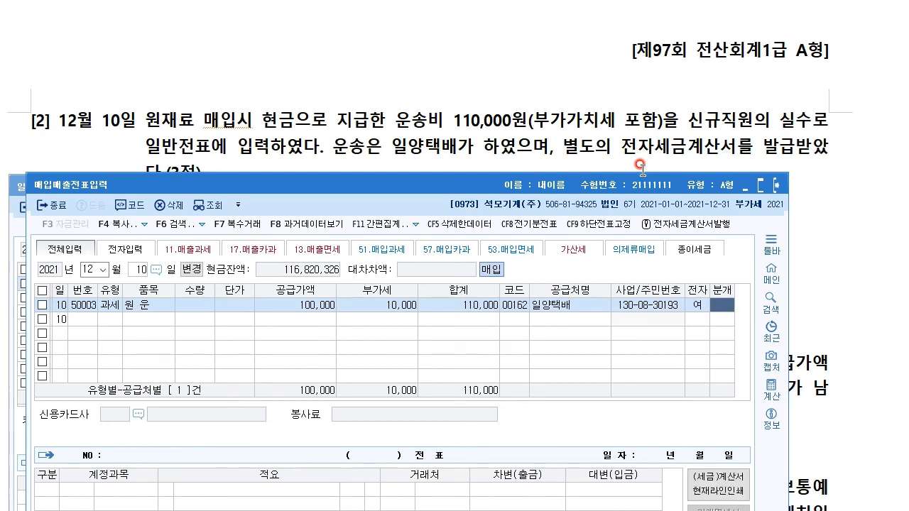
pyautogui.press('Return')
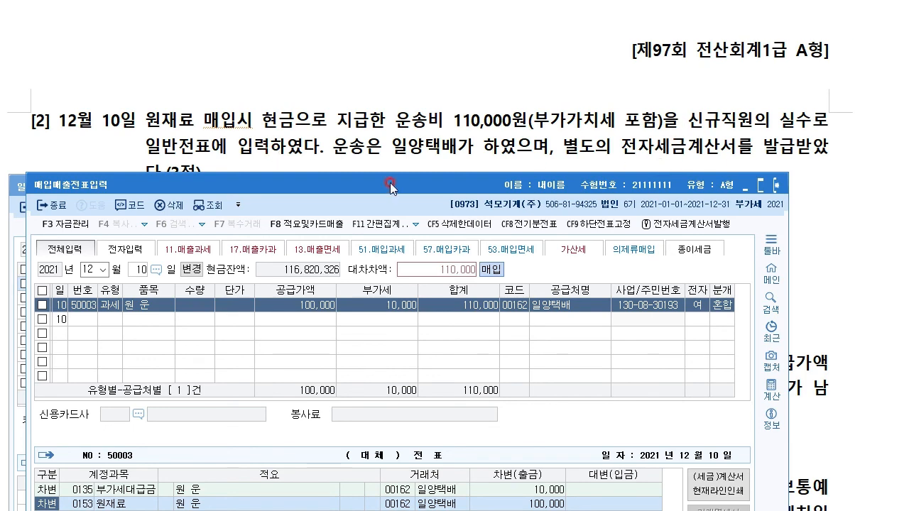
# Step: Uncover question [2] and mark 원재료 and the 운송비 wording with the pen, linking the transport cost to the raw material
pyautogui.moveTo(384, 187); pyautogui.dragTo(431, 106)
pyautogui.moveTo(425, 30); pyautogui.dragTo(414, 163)
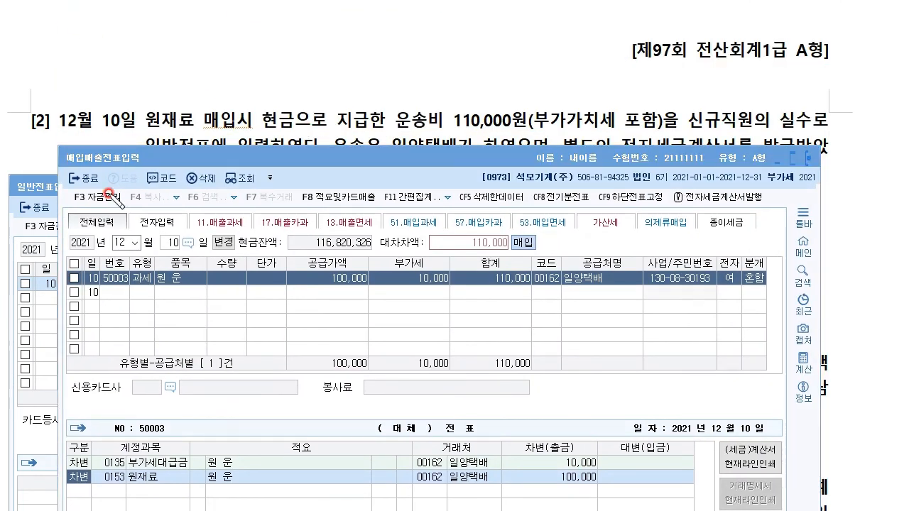
pyautogui.moveTo(178, 136)
pyautogui.mouseDown()
pyautogui.moveTo(126, 140)
pyautogui.moveTo(242, 103)
pyautogui.mouseUp()
pyautogui.moveTo(131, 131)
pyautogui.mouseDown()
pyautogui.moveTo(258, 139)
pyautogui.moveTo(483, 128)
pyautogui.mouseUp()
pyautogui.moveTo(456, 83); pyautogui.dragTo(495, 79)
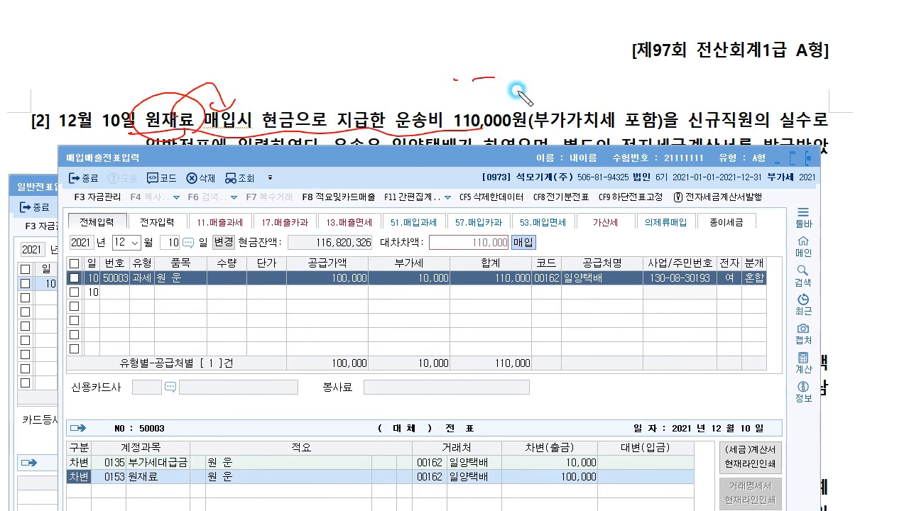
pyautogui.moveTo(409, 117)
pyautogui.mouseDown()
pyautogui.moveTo(167, 84)
pyautogui.moveTo(226, 93)
pyautogui.mouseUp()
pyautogui.moveTo(317, 60)
pyautogui.mouseDown()
pyautogui.moveTo(291, 50)
pyautogui.moveTo(298, 91)
pyautogui.mouseUp()
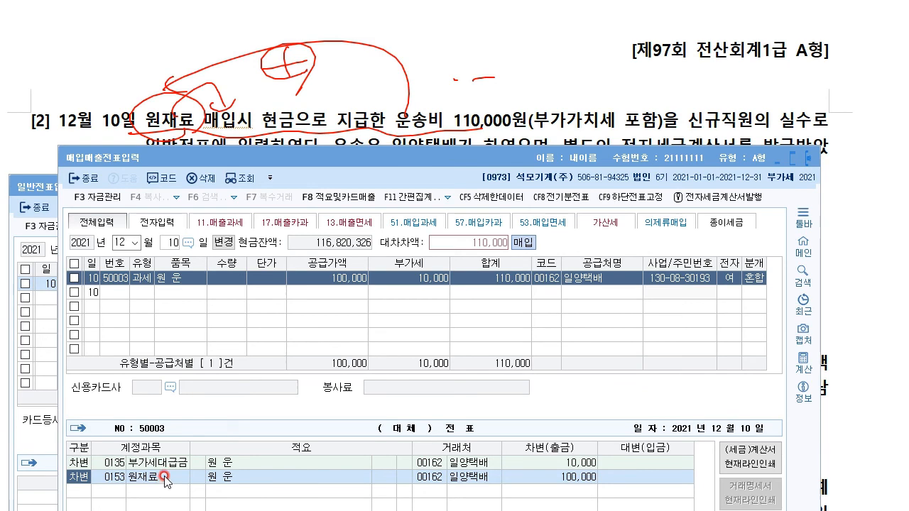
# Step: Add a 대변 line for 0101 현금 of 110,000 to the 12월 10일 slip and clear the pen marks
pyautogui.moveTo(355, 156)
pyautogui.mouseDown()
pyautogui.moveTo(351, 36)
pyautogui.moveTo(362, 69)
pyautogui.mouseUp()
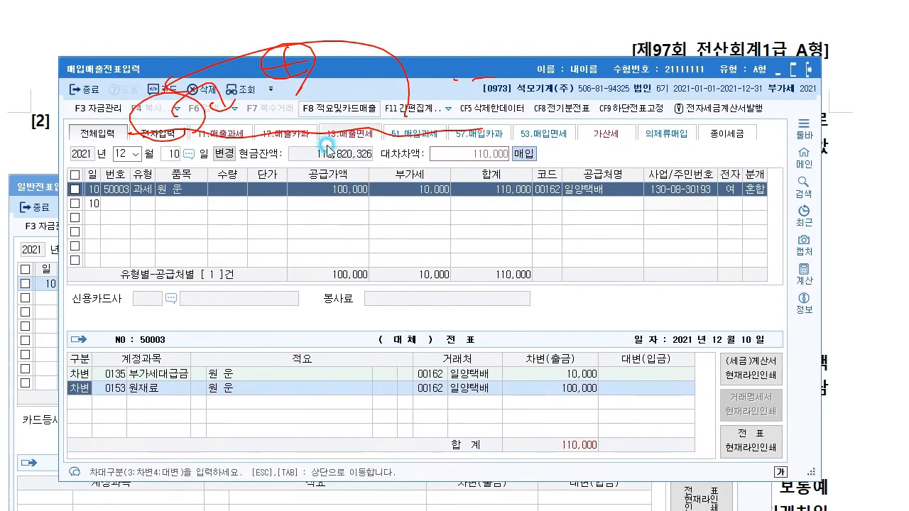
pyautogui.click(119, 395)
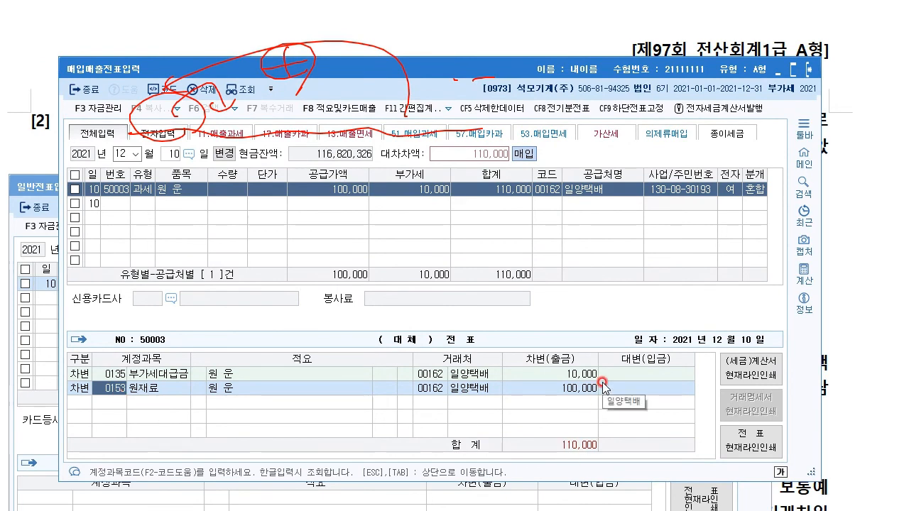
pyautogui.press('Return')
pyautogui.press('Return')
pyautogui.write('4101')
pyautogui.press('Return')
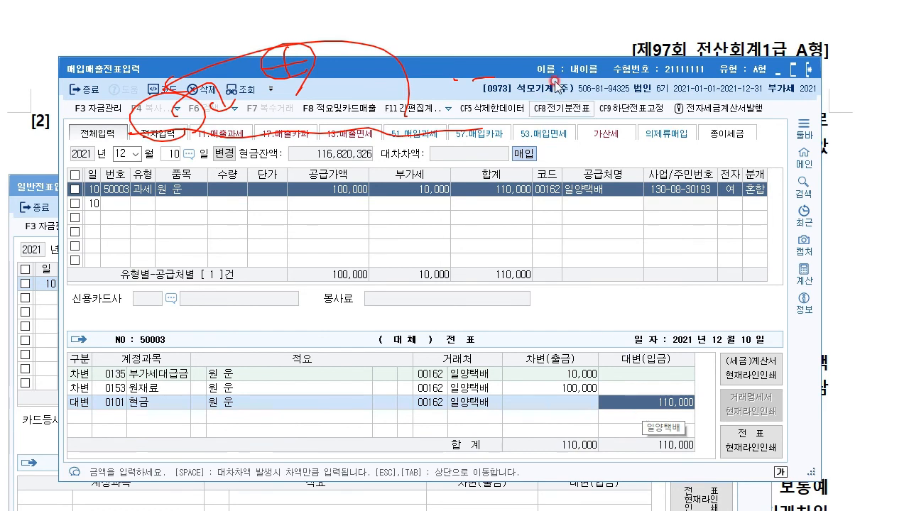
pyautogui.hotkey('ctrl', '2')
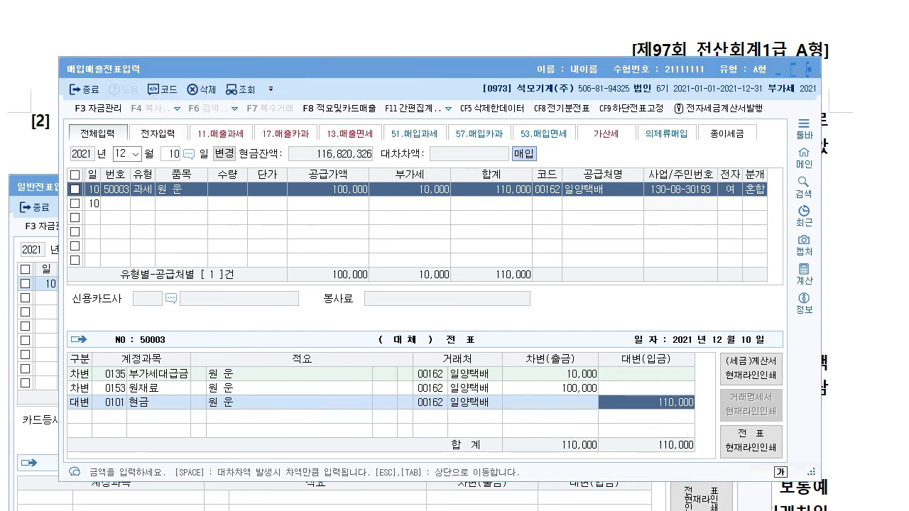
# Step: Bring up the exam document and display the 문제5 결산정리사항 questions
pyautogui.click(171, 25)
pyautogui.scroll(-3, 329, 249)
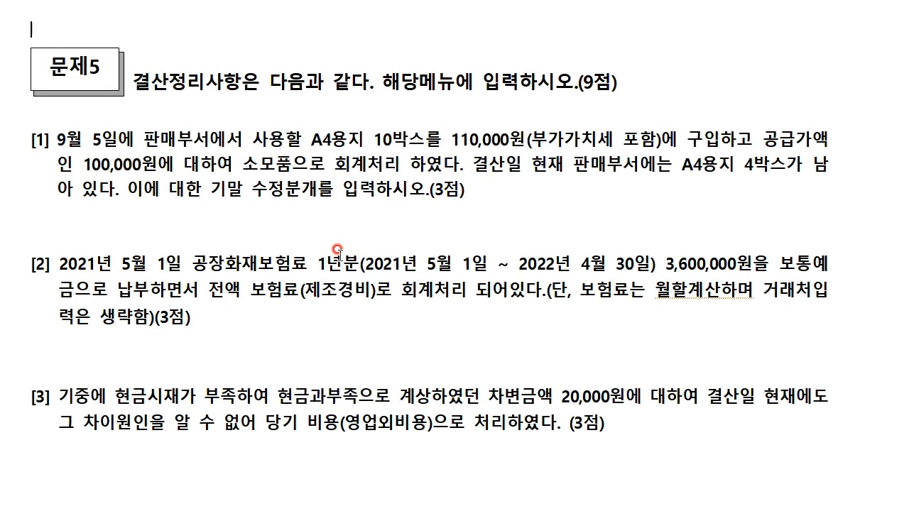
pyautogui.scroll(-2, 338, 249)
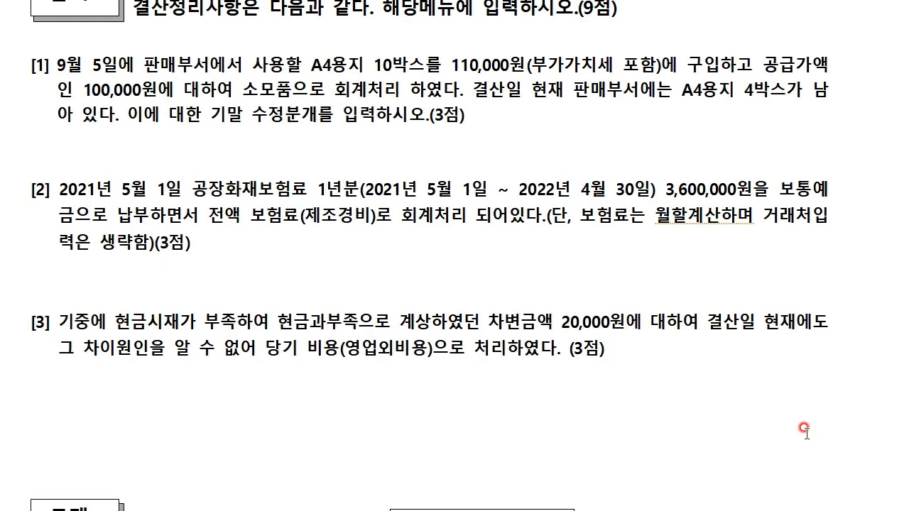
pyautogui.scroll(-1, 430, 256)
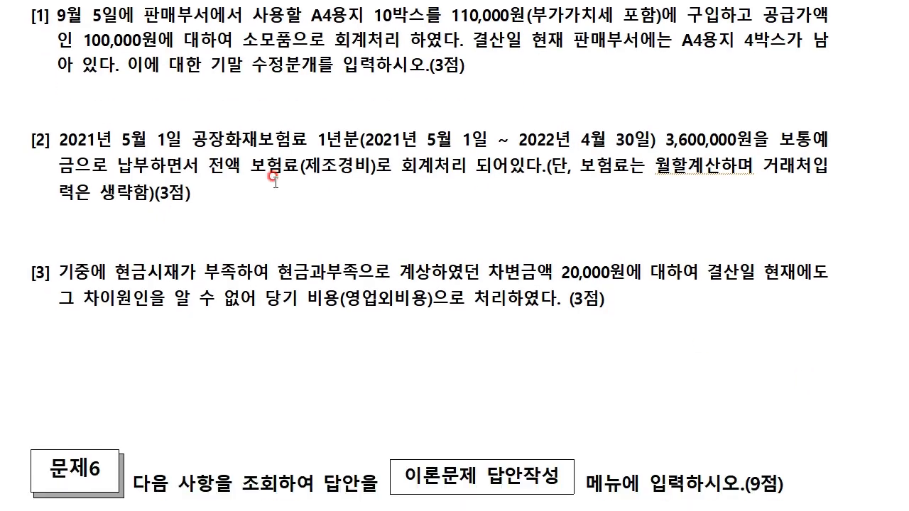
pyautogui.scroll(1, 430, 256)
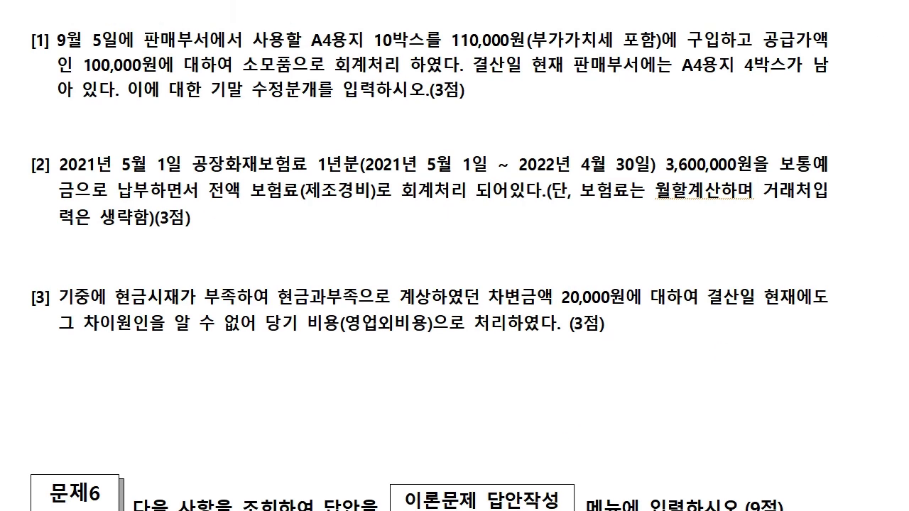
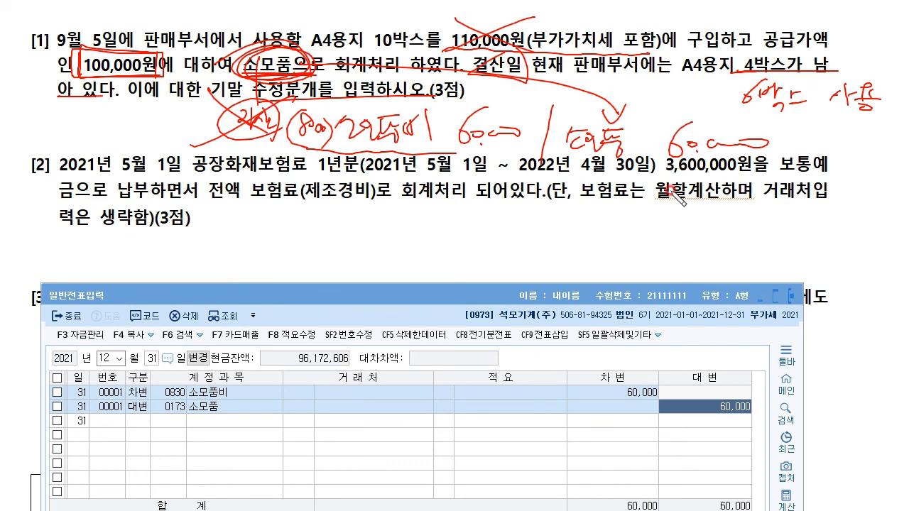
# Step: Mark the 8-month and 4-month insurance periods in 문제5 question [2], along with 3,600,000원, 보통예금 and 보험료(제조경비)
pyautogui.moveTo(358, 172)
pyautogui.mouseDown()
pyautogui.moveTo(419, 173)
pyautogui.moveTo(375, 214)
pyautogui.moveTo(392, 217)
pyautogui.mouseUp()
pyautogui.moveTo(401, 211)
pyautogui.mouseDown()
pyautogui.moveTo(396, 230)
pyautogui.moveTo(408, 237)
pyautogui.moveTo(420, 222)
pyautogui.mouseUp()
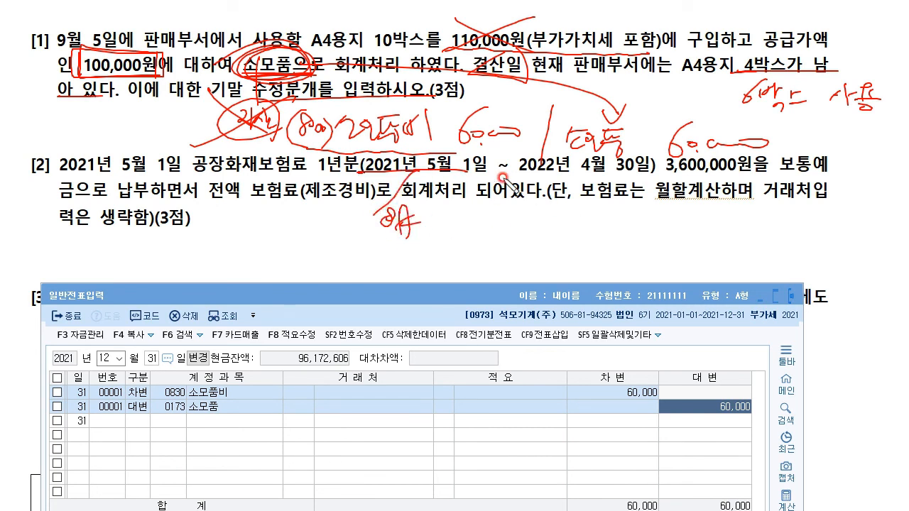
pyautogui.moveTo(516, 172); pyautogui.dragTo(655, 171)
pyautogui.moveTo(590, 173)
pyautogui.mouseDown()
pyautogui.moveTo(622, 228)
pyautogui.moveTo(667, 223)
pyautogui.mouseUp()
pyautogui.moveTo(660, 212); pyautogui.dragTo(655, 231)
pyautogui.moveTo(669, 212)
pyautogui.mouseDown()
pyautogui.moveTo(677, 244)
pyautogui.moveTo(678, 224)
pyautogui.mouseUp()
pyautogui.moveTo(758, 172)
pyautogui.mouseDown()
pyautogui.moveTo(690, 152)
pyautogui.moveTo(673, 158)
pyautogui.mouseUp()
pyautogui.moveTo(183, 174); pyautogui.dragTo(307, 173)
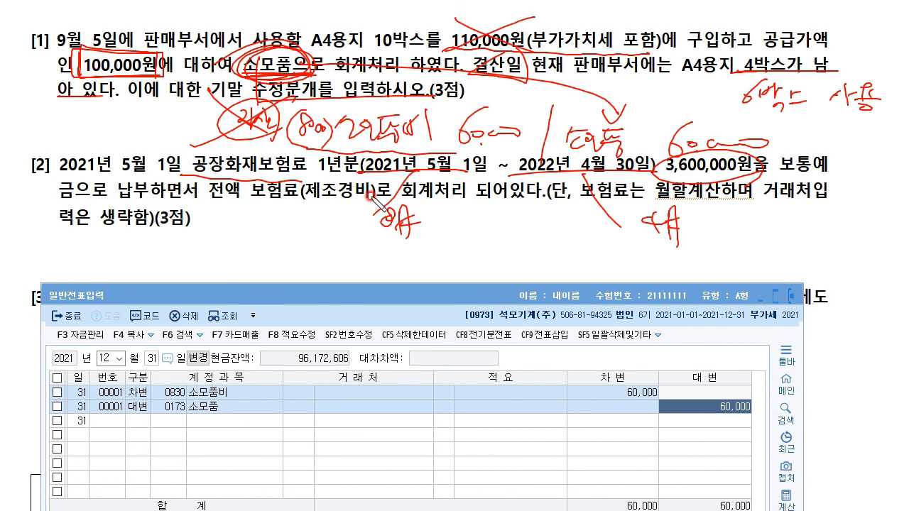
pyautogui.moveTo(777, 175); pyautogui.dragTo(827, 175)
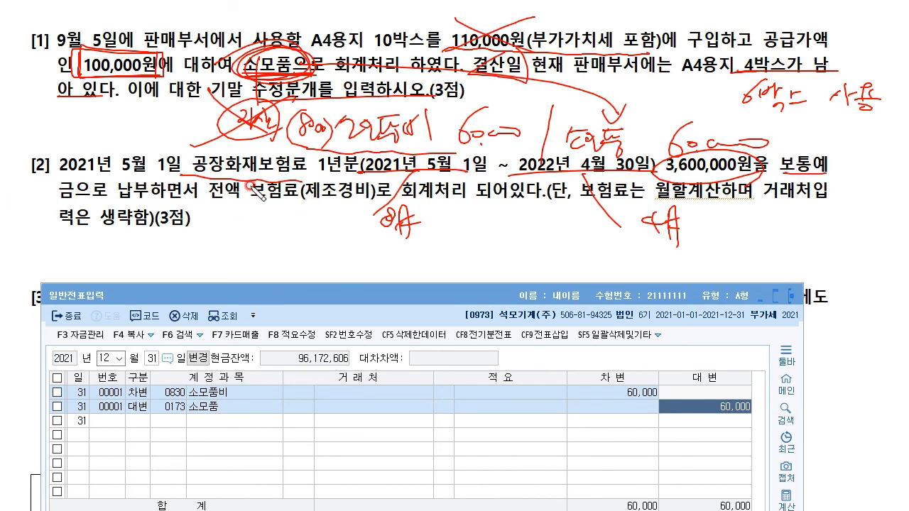
pyautogui.moveTo(250, 207)
pyautogui.mouseDown()
pyautogui.moveTo(370, 208)
pyautogui.moveTo(245, 177)
pyautogui.moveTo(247, 207)
pyautogui.mouseUp()
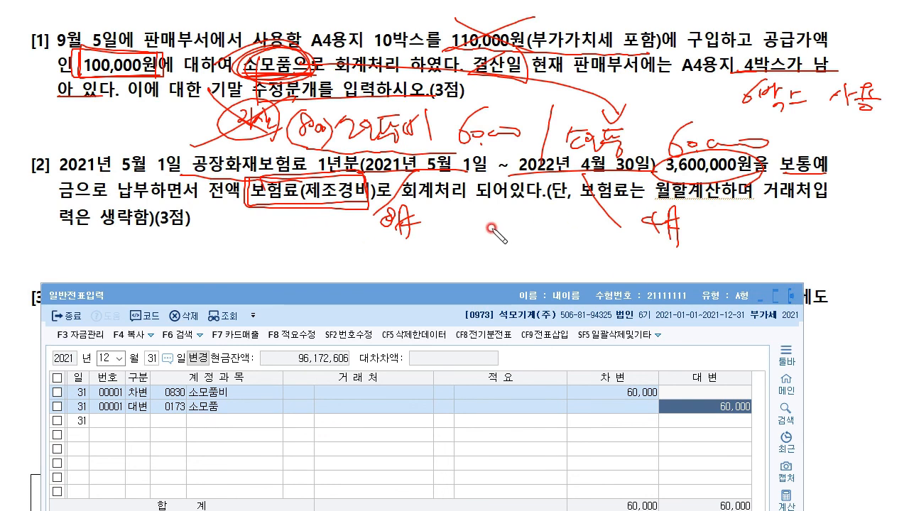
# Step: Circle the 8-month portion and link it to 보험료(제조경비), and label the circled 4-month portion 선급비용
pyautogui.moveTo(532, 244); pyautogui.dragTo(527, 280)
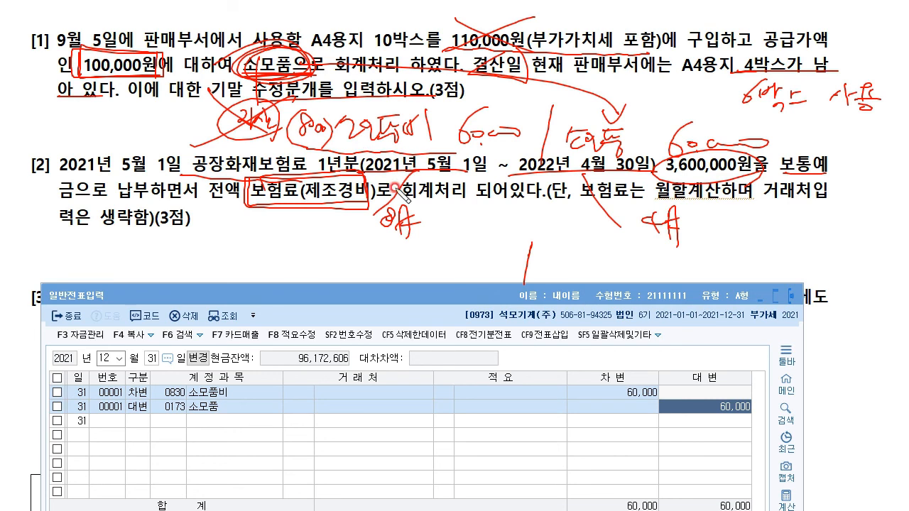
pyautogui.moveTo(404, 232)
pyautogui.mouseDown()
pyautogui.moveTo(374, 231)
pyautogui.moveTo(426, 201)
pyautogui.moveTo(376, 236)
pyautogui.moveTo(385, 200)
pyautogui.moveTo(330, 208)
pyautogui.moveTo(342, 215)
pyautogui.mouseUp()
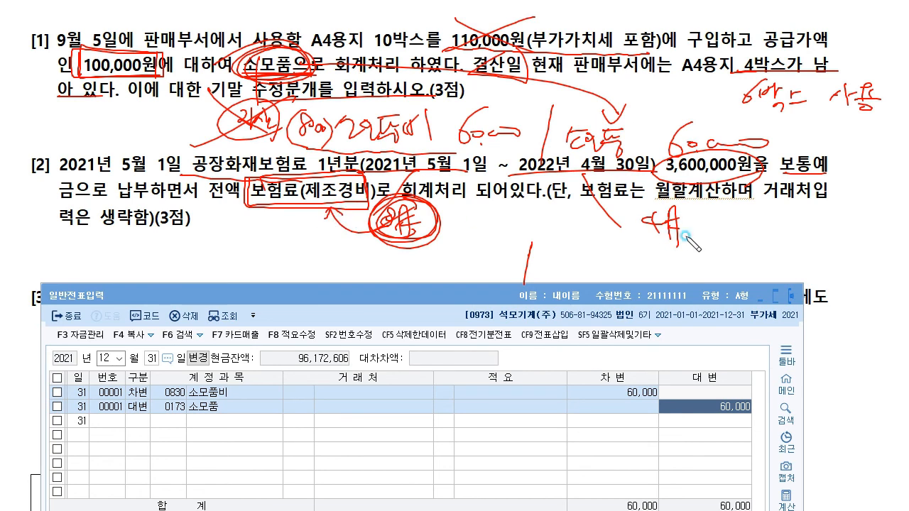
pyautogui.moveTo(683, 238); pyautogui.dragTo(692, 242)
pyautogui.click(714, 231)
pyautogui.moveTo(752, 221)
pyautogui.mouseDown()
pyautogui.moveTo(790, 221)
pyautogui.moveTo(798, 235)
pyautogui.moveTo(814, 214)
pyautogui.moveTo(829, 241)
pyautogui.mouseUp()
pyautogui.moveTo(743, 243); pyautogui.dragTo(855, 240)
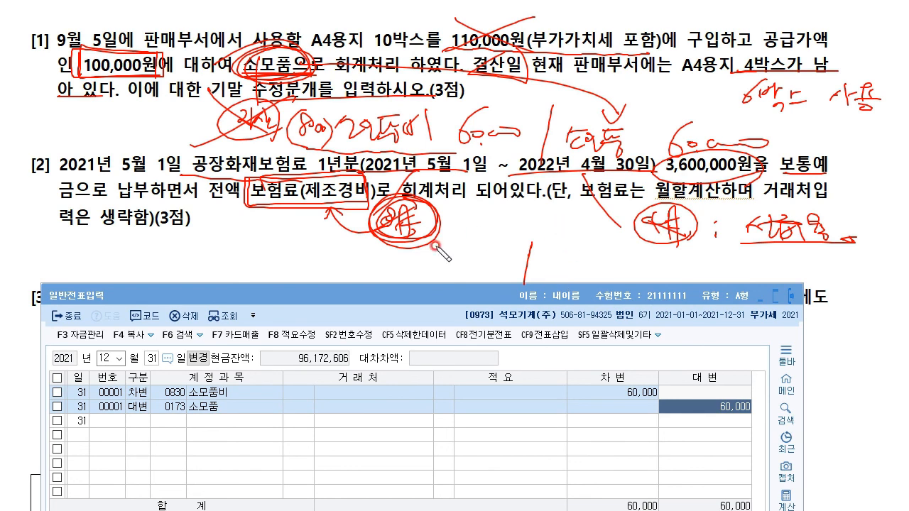
# Step: Write the adjusting entry below question [2] with the pen: 선급비용 1,200,000 against 500번대 보험료 1,200,000
pyautogui.moveTo(432, 253)
pyautogui.mouseDown()
pyautogui.moveTo(442, 269)
pyautogui.moveTo(507, 257)
pyautogui.mouseUp()
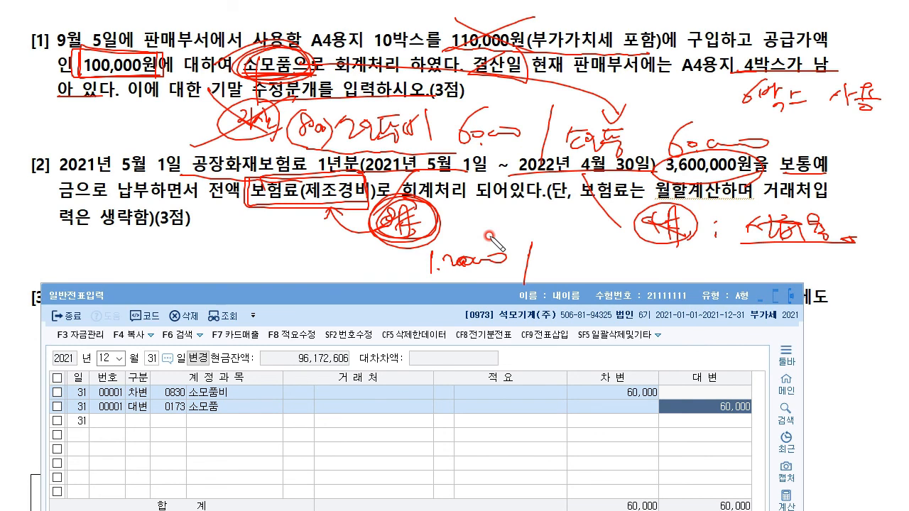
pyautogui.moveTo(338, 192)
pyautogui.mouseDown()
pyautogui.moveTo(576, 264)
pyautogui.moveTo(585, 246)
pyautogui.moveTo(610, 270)
pyautogui.moveTo(639, 259)
pyautogui.moveTo(630, 251)
pyautogui.moveTo(659, 256)
pyautogui.moveTo(647, 273)
pyautogui.mouseUp()
pyautogui.moveTo(654, 264); pyautogui.dragTo(667, 265)
pyautogui.moveTo(554, 262)
pyautogui.mouseDown()
pyautogui.moveTo(563, 280)
pyautogui.moveTo(583, 270)
pyautogui.moveTo(570, 255)
pyautogui.mouseUp()
pyautogui.moveTo(705, 259); pyautogui.dragTo(712, 265)
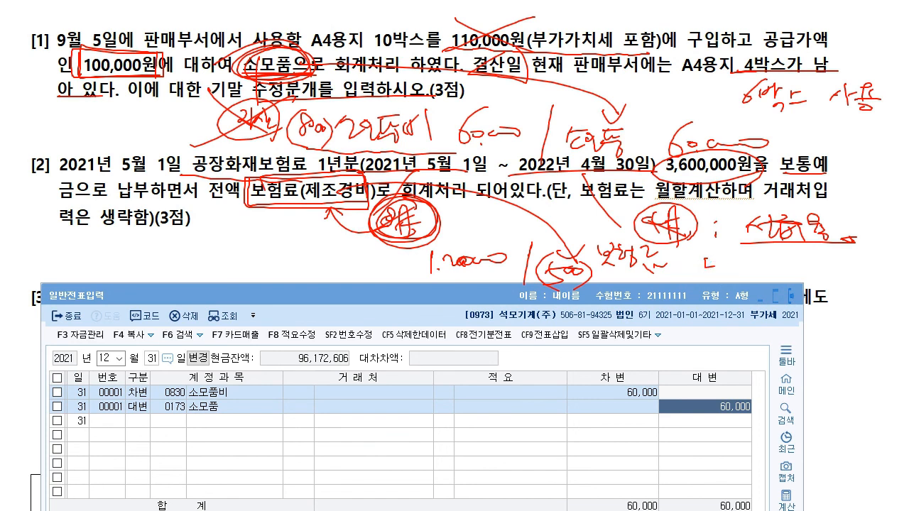
pyautogui.moveTo(687, 258); pyautogui.dragTo(689, 271)
pyautogui.click(697, 269)
pyautogui.moveTo(701, 260); pyautogui.dragTo(790, 268)
pyautogui.moveTo(291, 245)
pyautogui.mouseDown()
pyautogui.moveTo(274, 260)
pyautogui.moveTo(305, 264)
pyautogui.moveTo(328, 250)
pyautogui.moveTo(348, 266)
pyautogui.moveTo(340, 259)
pyautogui.moveTo(379, 264)
pyautogui.moveTo(369, 276)
pyautogui.mouseUp()
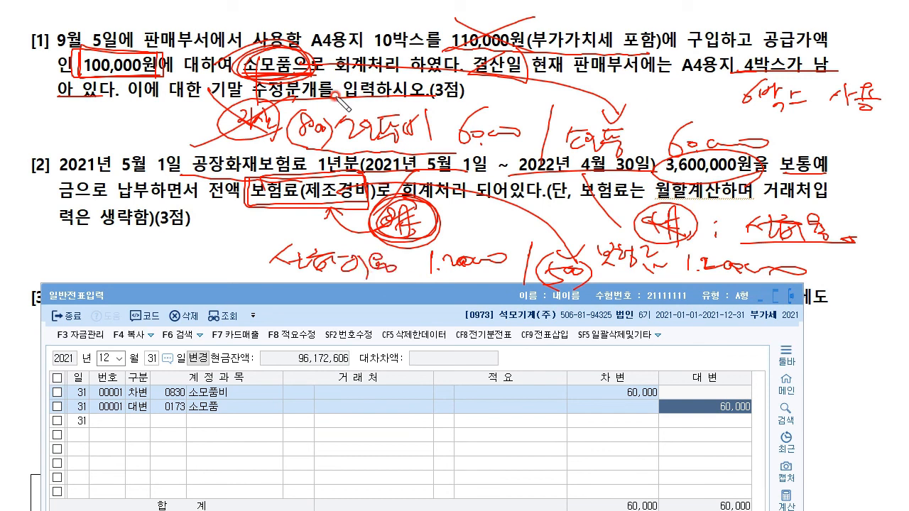
# Step: Add a 12월 31일 차변 line for 0133 선급비용 of 1,200,000 in 일반전표입력
pyautogui.click(141, 424)
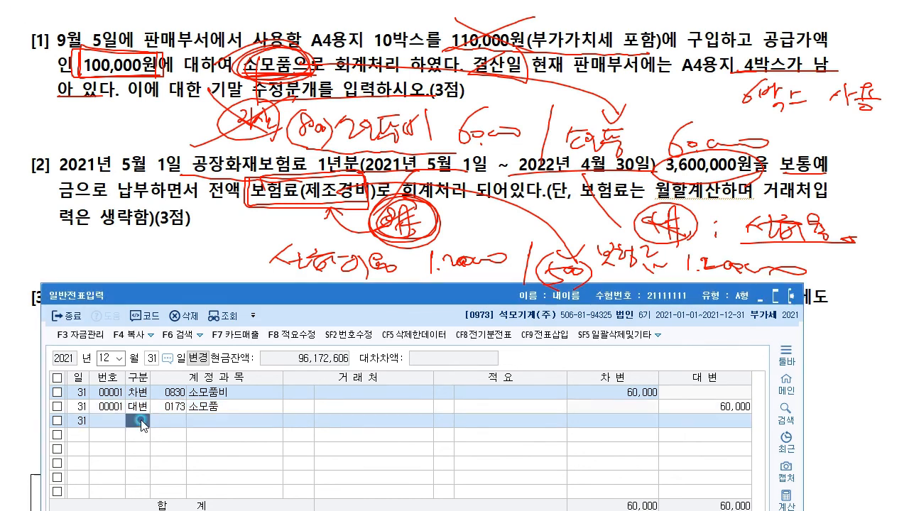
pyautogui.write('3선급')
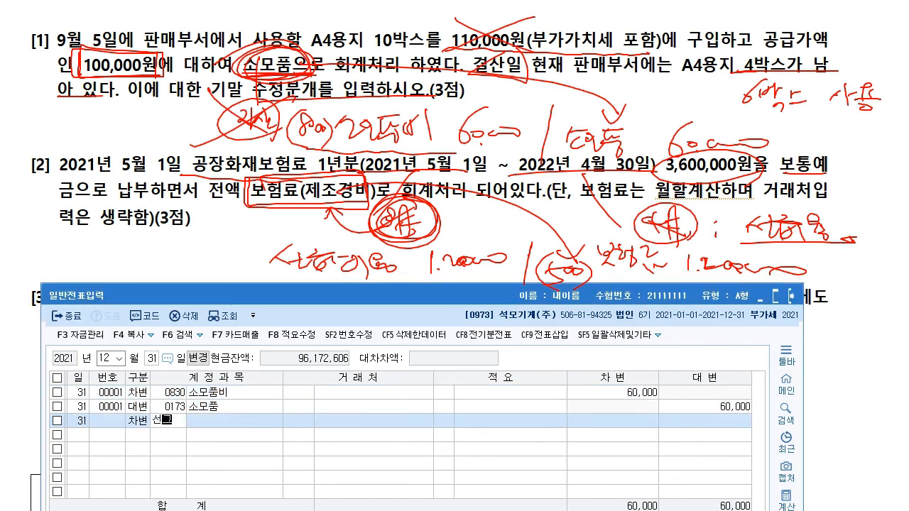
pyautogui.press('Return')
pyautogui.press('Down')
pyautogui.press('Down')
pyautogui.press('Return')
pyautogui.press('Return')
pyautogui.press('Return')
pyautogui.write('12')
pyautogui.press('Return')
# Step: Add the matching 대변 line for 0521 보험료 of 1,200,000
pyautogui.write('4')
pyautogui.write('0521')
pyautogui.press('Return')
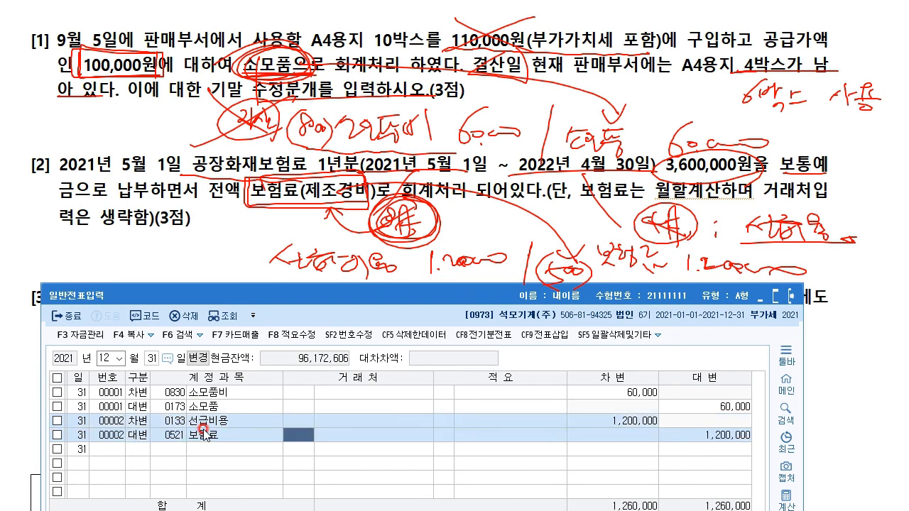
pyautogui.press('Return')
pyautogui.press('Return')
pyautogui.press('Return')
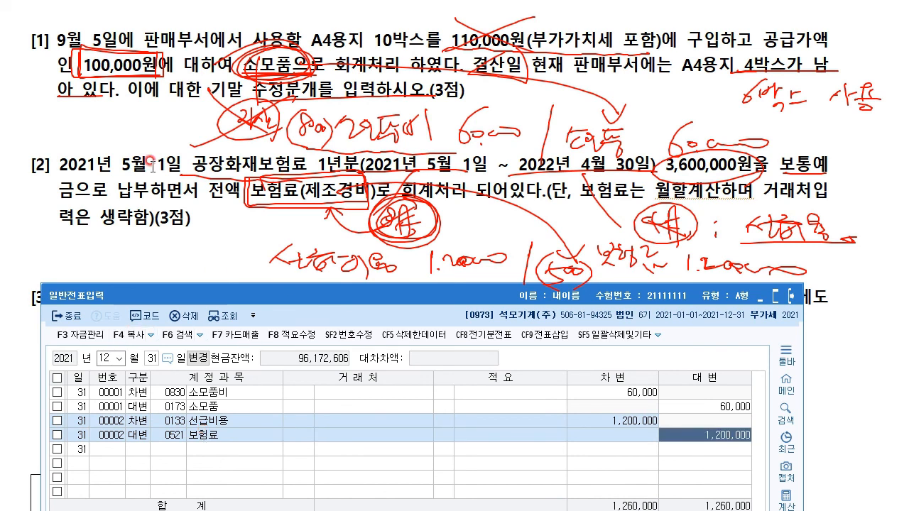
# Step: Display the 5월 1일 slip to check its 보험료 account code, and move the slip window below question [3]
pyautogui.click(113, 360)
pyautogui.write('5')
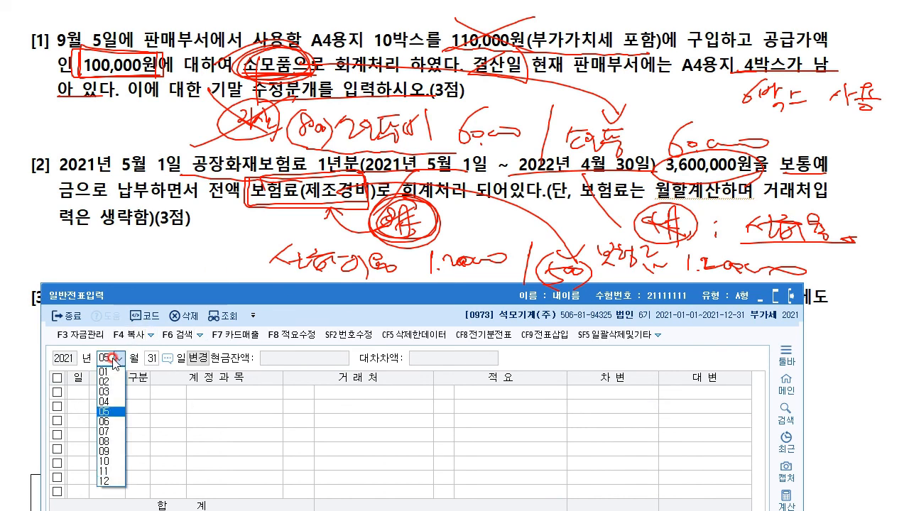
pyautogui.press('Return')
pyautogui.write('1')
pyautogui.press('Return')
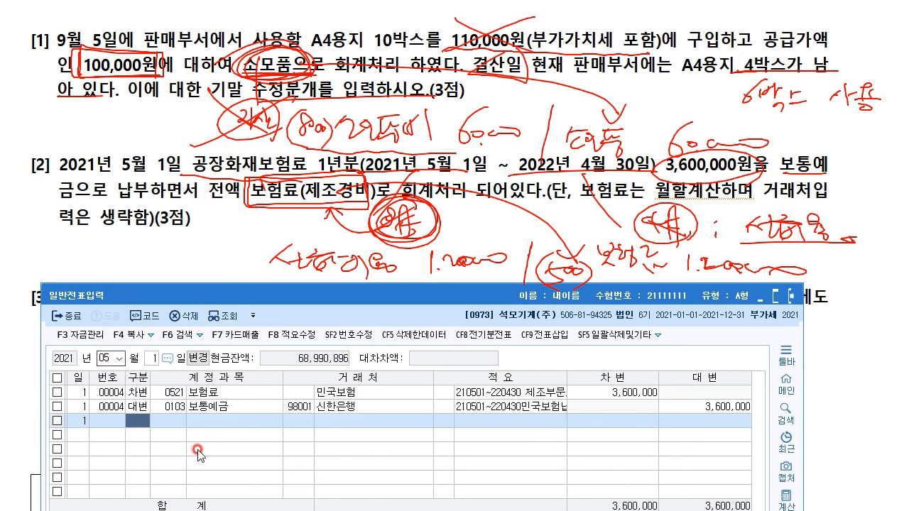
pyautogui.click(167, 392)
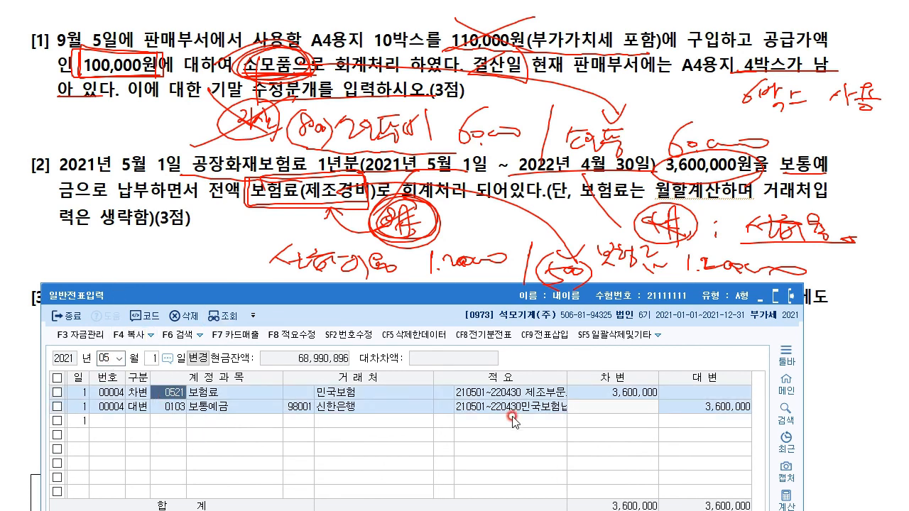
pyautogui.moveTo(403, 299); pyautogui.dragTo(401, 369)
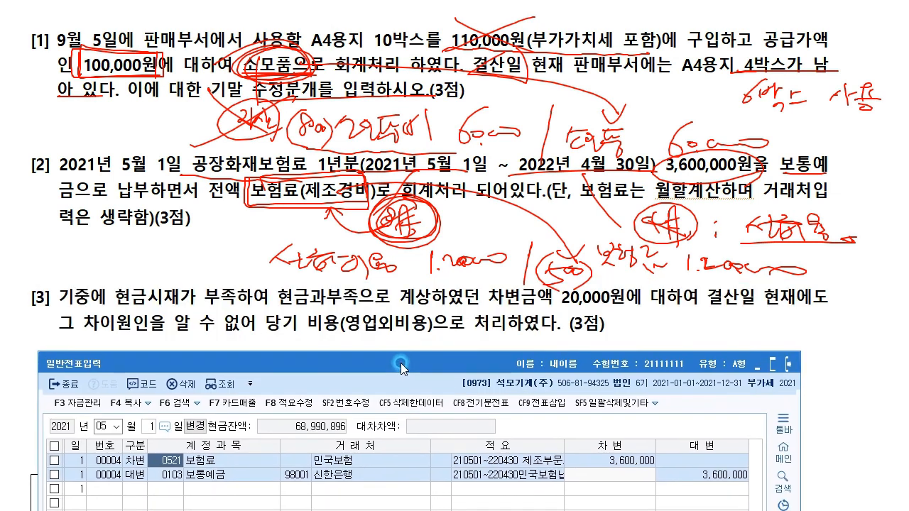
# Step: Display the 12월 31일 slips in 일반전표입력 and show question [3] in the exam document
pyautogui.click(104, 429)
pyautogui.write('12')
pyautogui.press('Return')
pyautogui.write('31')
pyautogui.press('Return')
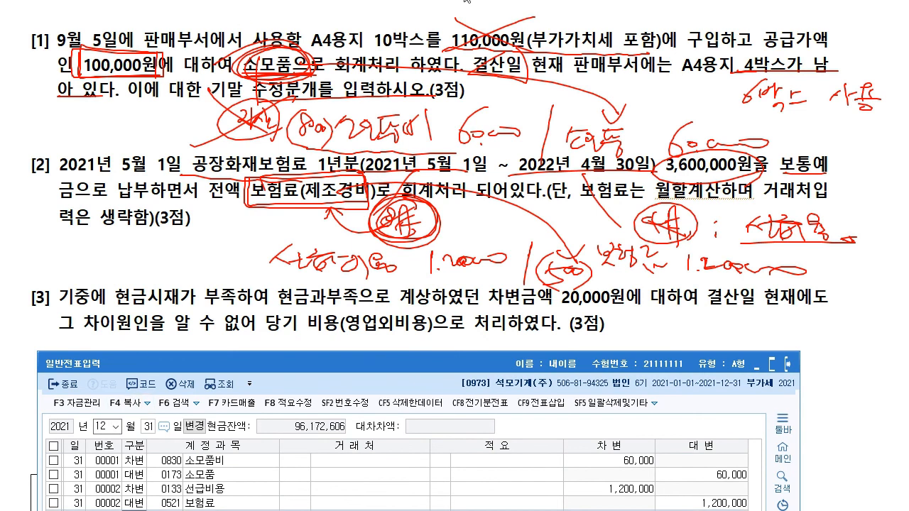
pyautogui.click(466, 1)
pyautogui.scroll(-3, 471, 193)
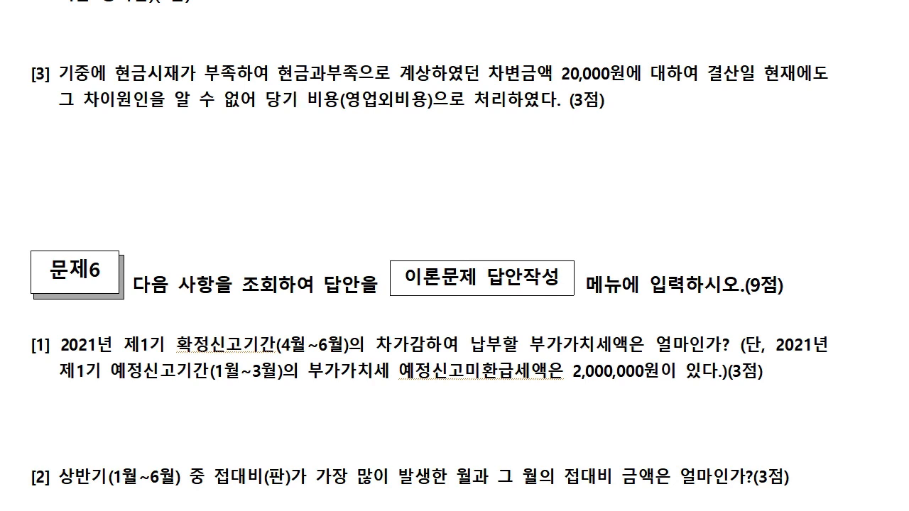
# Step: Check the 현금과부족 balance in the 12월 31일 합계잔액시산표 and return to the exam document
pyautogui.hotkey('alt', 'Tab')
pyautogui.click(606, 391)
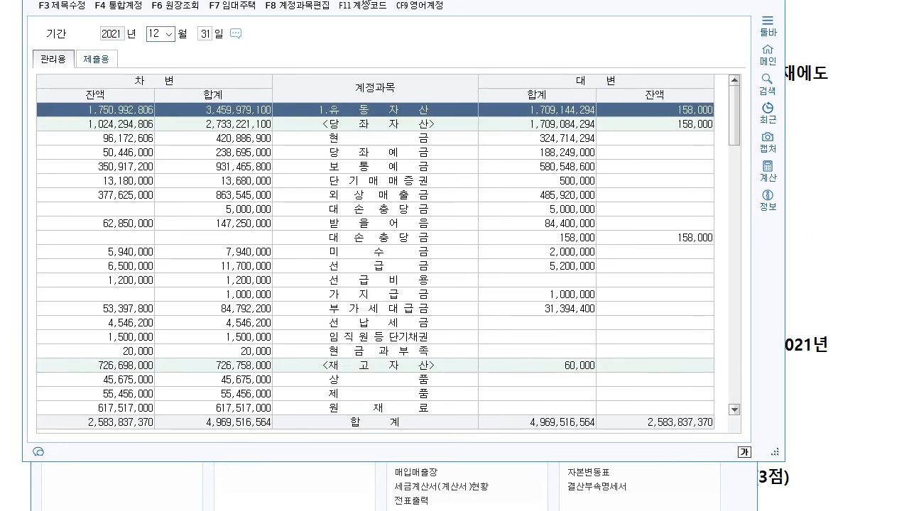
pyautogui.click(364, 350)
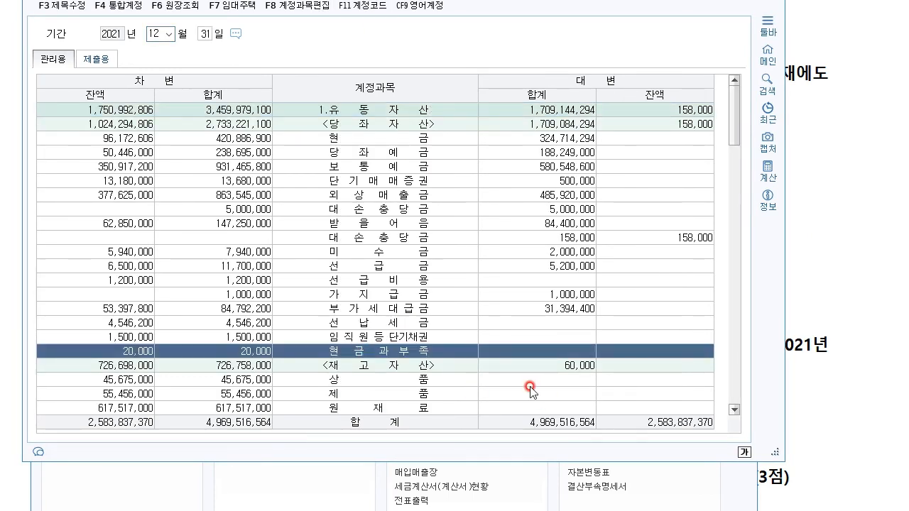
pyautogui.moveTo(766, 11); pyautogui.dragTo(795, 53)
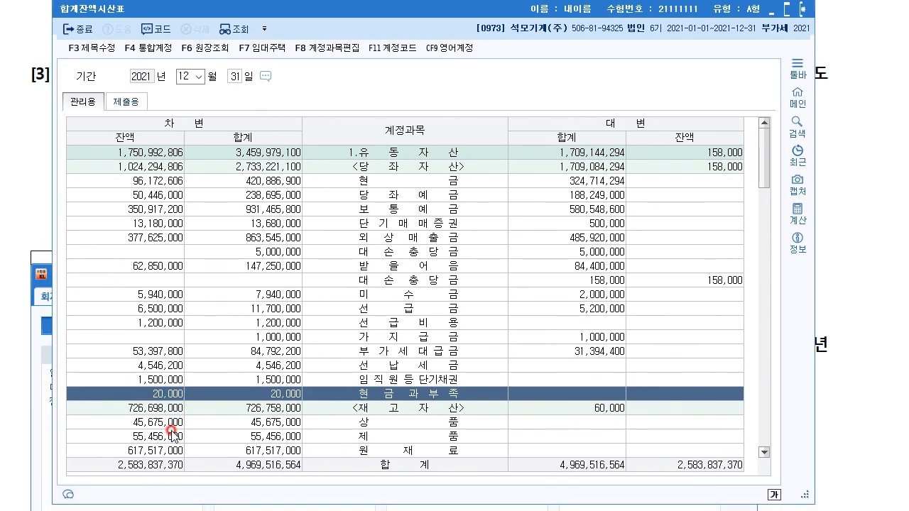
pyautogui.click(29, 196)
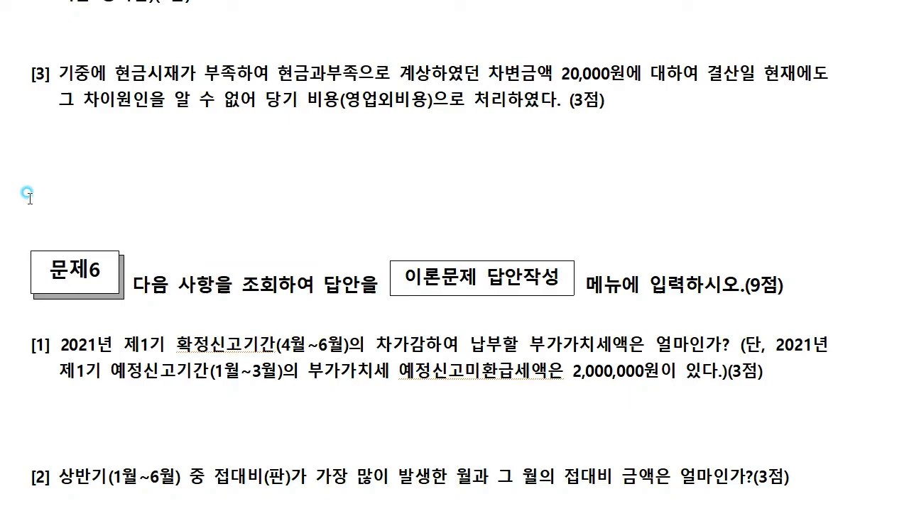
# Step: Close the 매입매출전표입력 window and place the 일반전표입력 window below question [3]
pyautogui.hotkey('alt', 'Tab')
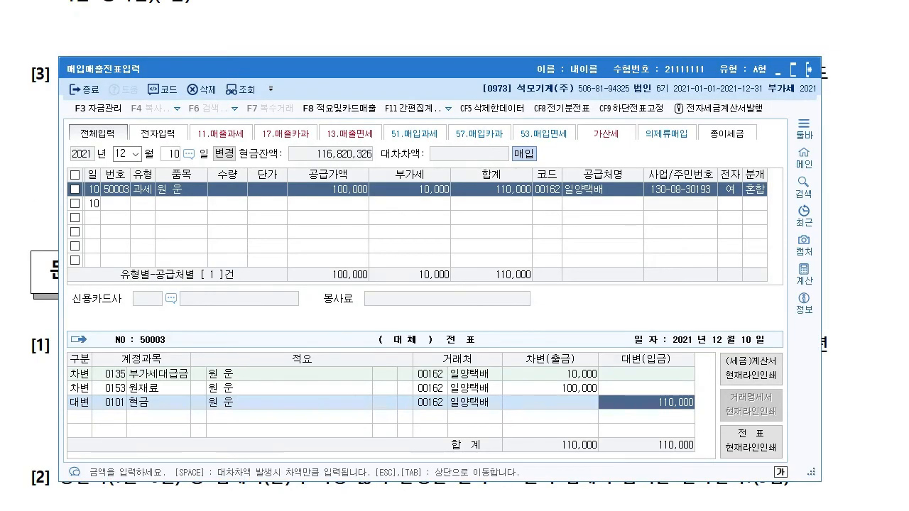
pyautogui.click(810, 70)
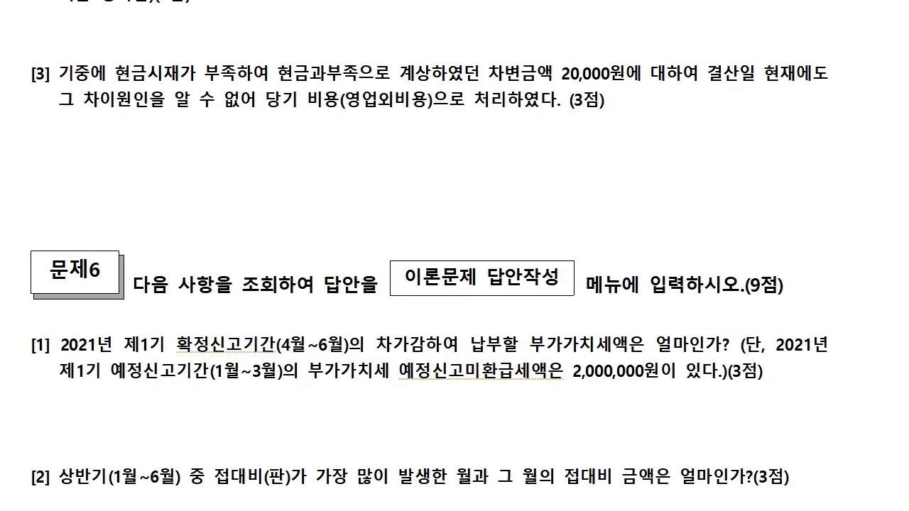
pyautogui.hotkey('alt', 'Tab')
pyautogui.moveTo(402, 362); pyautogui.dragTo(405, 202)
pyautogui.click(227, 314)
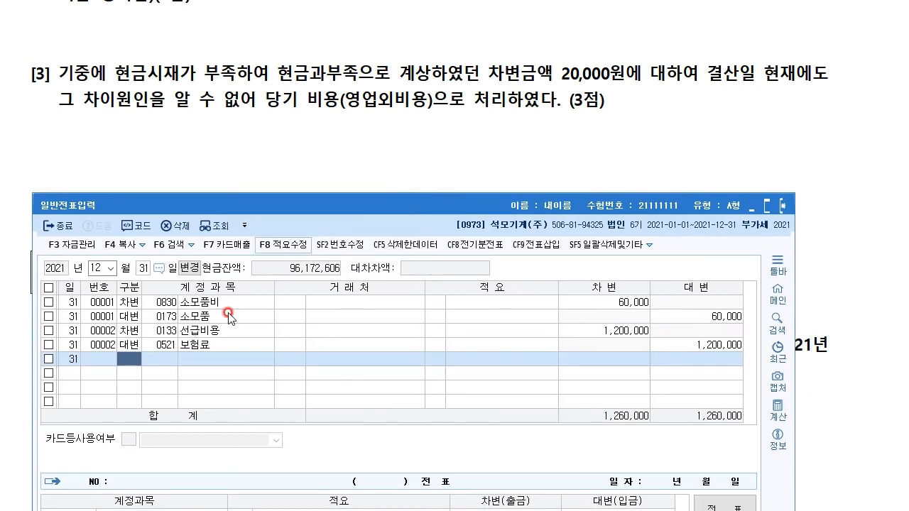
# Step: Add a 12월 31일 대변 line for 0141 현금과부족 of 20,000 in 일반전표입력
pyautogui.write('4')
pyautogui.press('Return')
pyautogui.write('ㅎ')
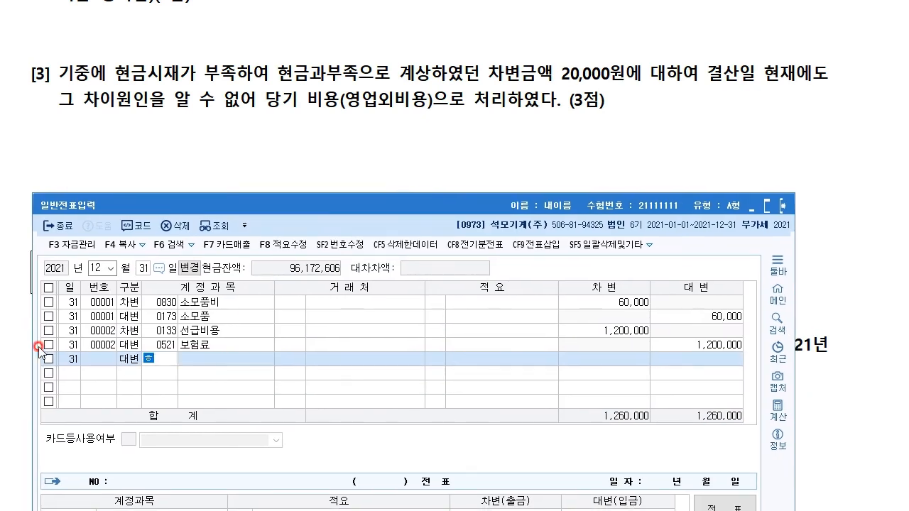
pyautogui.write('ㅓㄴ')
pyautogui.press('Return')
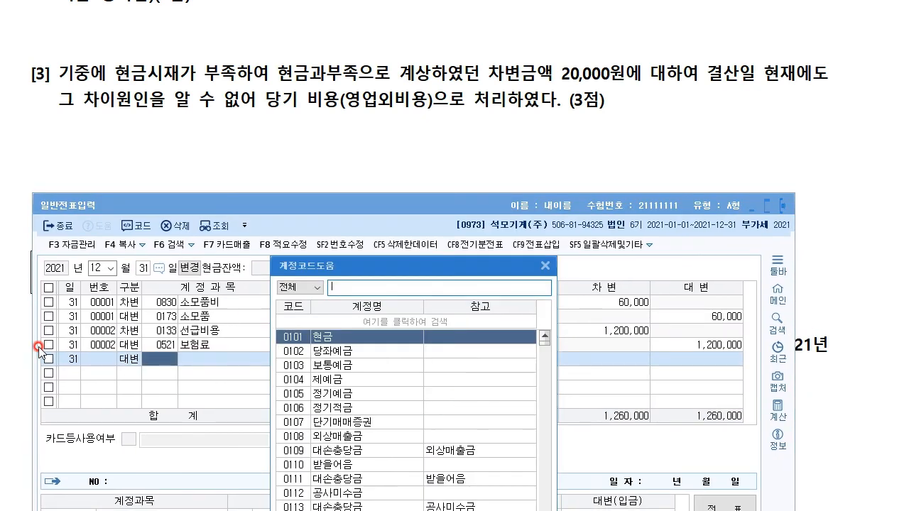
pyautogui.press('Down')
pyautogui.press('Return')
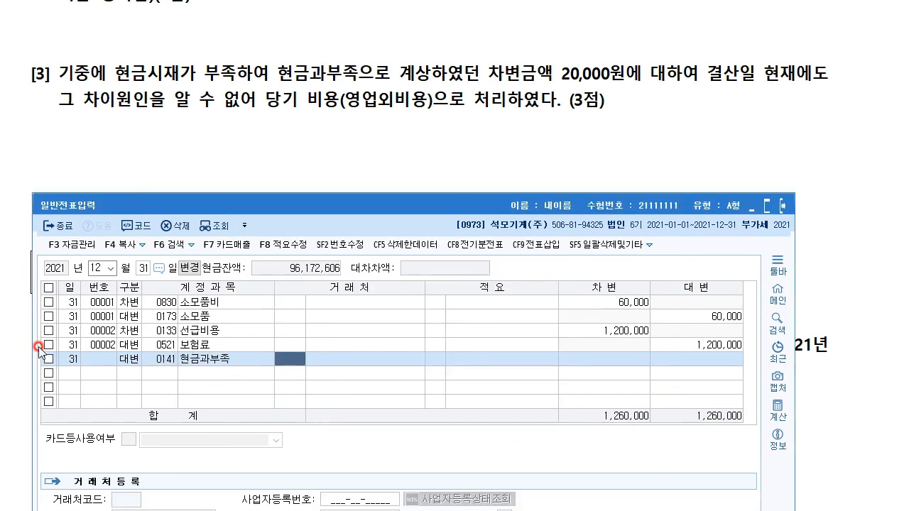
pyautogui.press('Return')
pyautogui.press('Return')
pyautogui.write('20')
pyautogui.press('Return')
# Step: Add the matching 차변 line for 0980 잡손실 of 20,000
pyautogui.write('3')
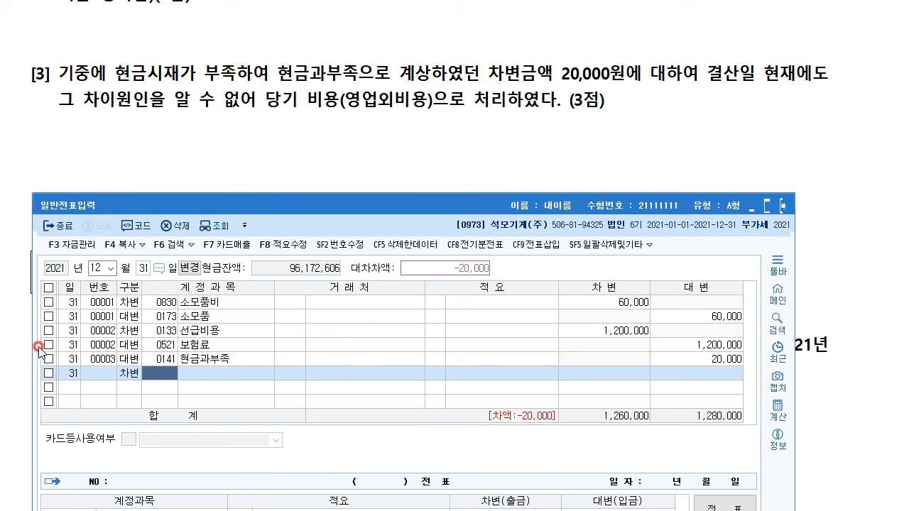
pyautogui.press('F2')
pyautogui.write('잡손')
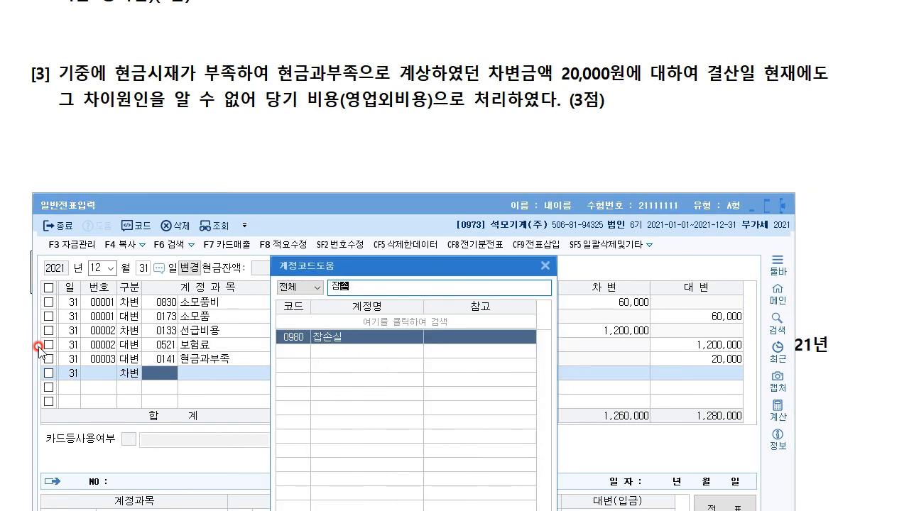
pyautogui.press('Return')
pyautogui.press('Return')
pyautogui.press('Return')
pyautogui.press('Return')
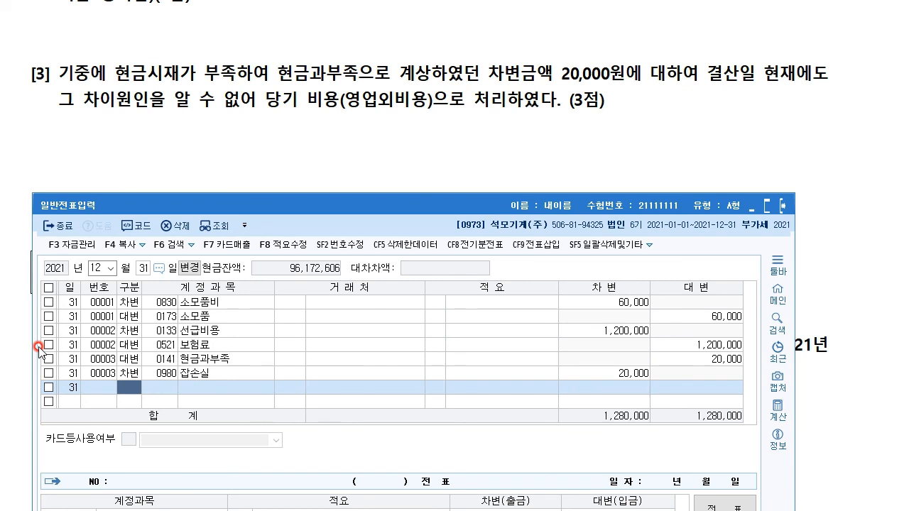
# Step: Open the 결산자료입력 screen, close it without entering anything, and return to the exam document
pyautogui.hotkey('alt', 'Tab')
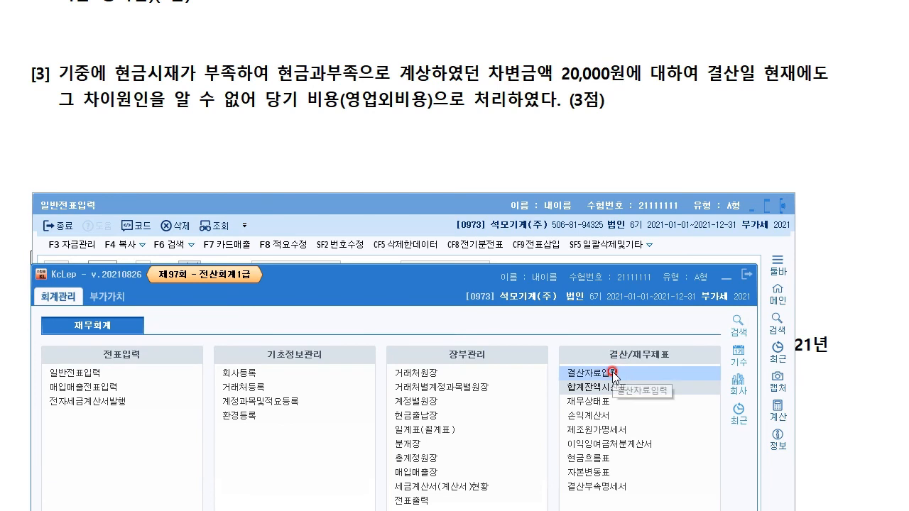
pyautogui.click(603, 374)
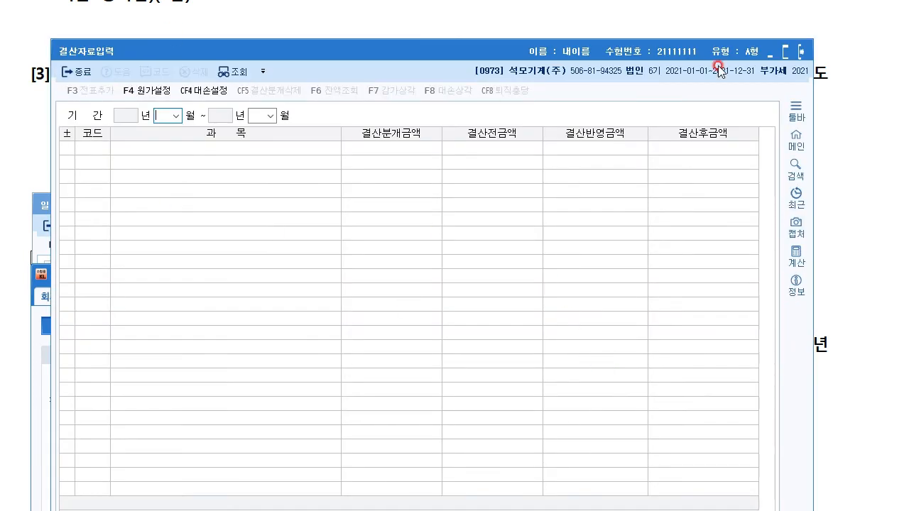
pyautogui.click(802, 53)
pyautogui.click(246, 121)
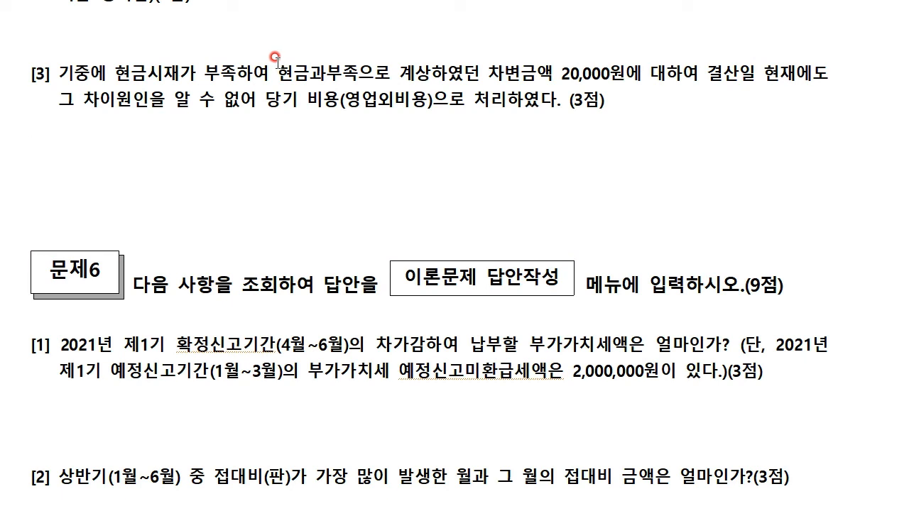
# Step: Read 문제6 question [1] about the 차가감하여 납부할 부가가치세액 for the 4월~6월 확정신고기간
pyautogui.scroll(-5, 355, 346)
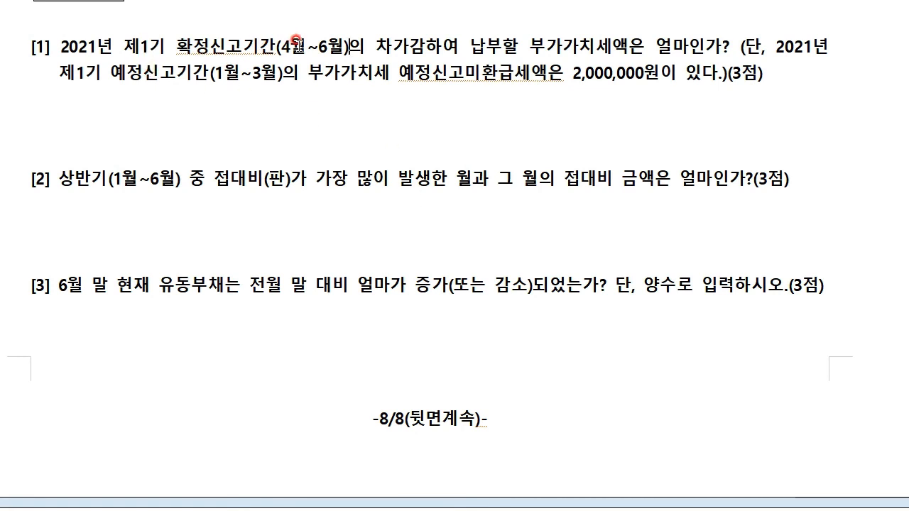
pyautogui.moveTo(375, 47); pyautogui.dragTo(627, 50)
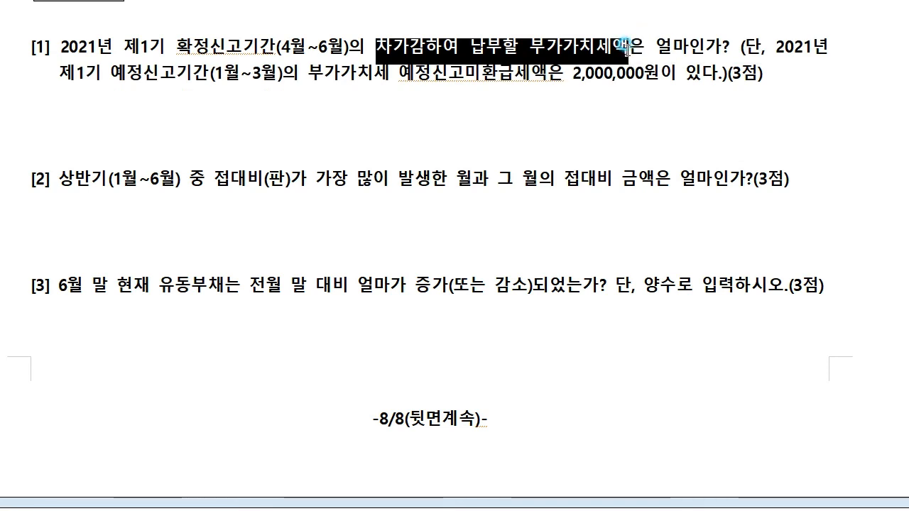
pyautogui.click(380, 190)
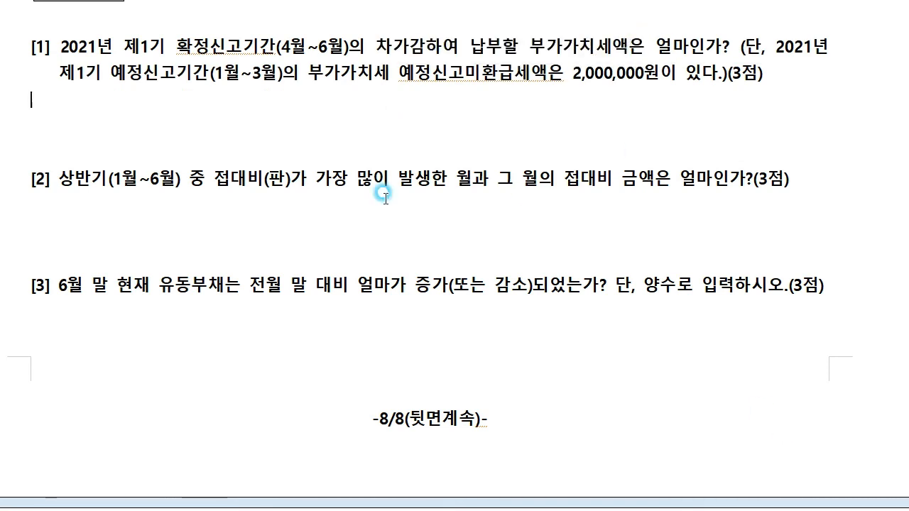
pyautogui.click(394, 84)
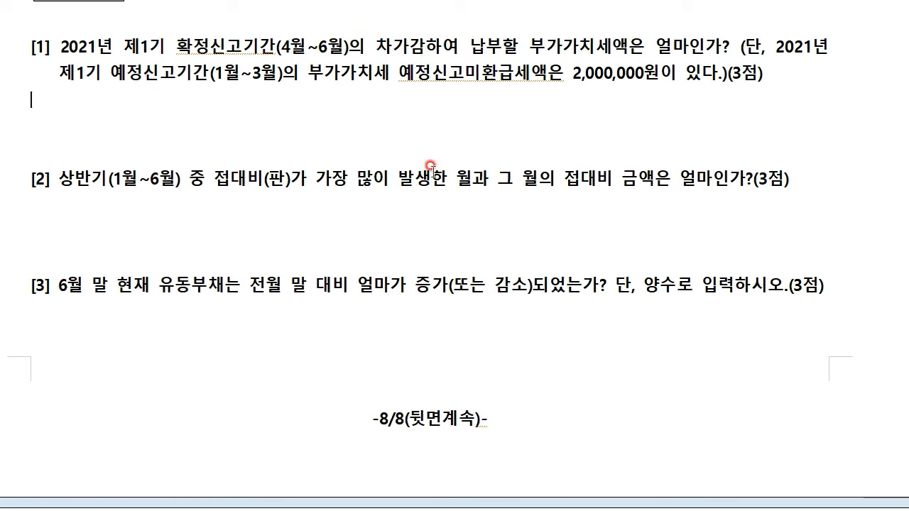
# Step: Load the 부가가치세신고서 for 2021년 4월 1일 to 6월 30일 as a 정기신고 and bring the whole form into view
pyautogui.click(524, 510)
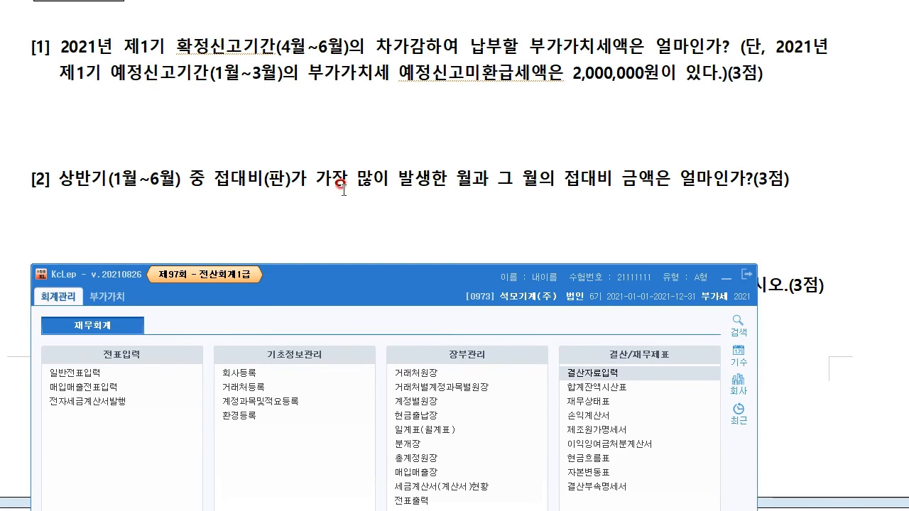
pyautogui.click(121, 298)
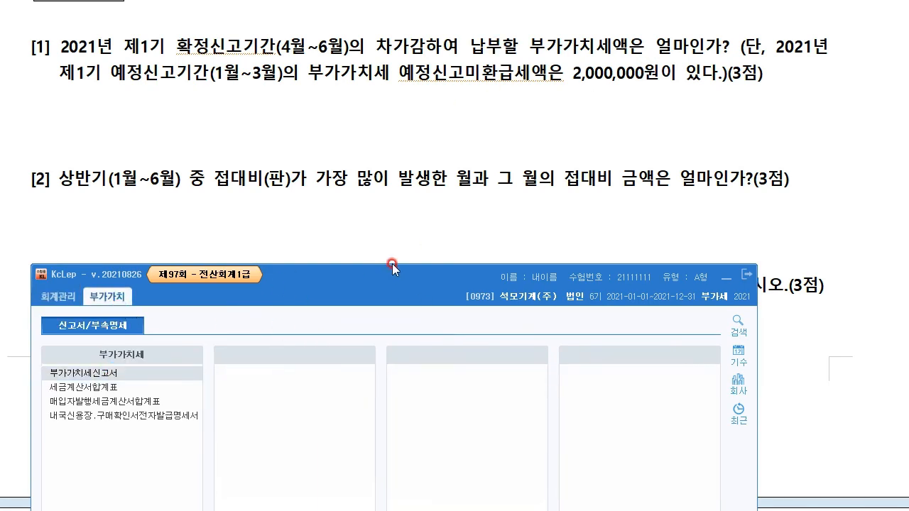
pyautogui.moveTo(392, 211); pyautogui.dragTo(382, 111)
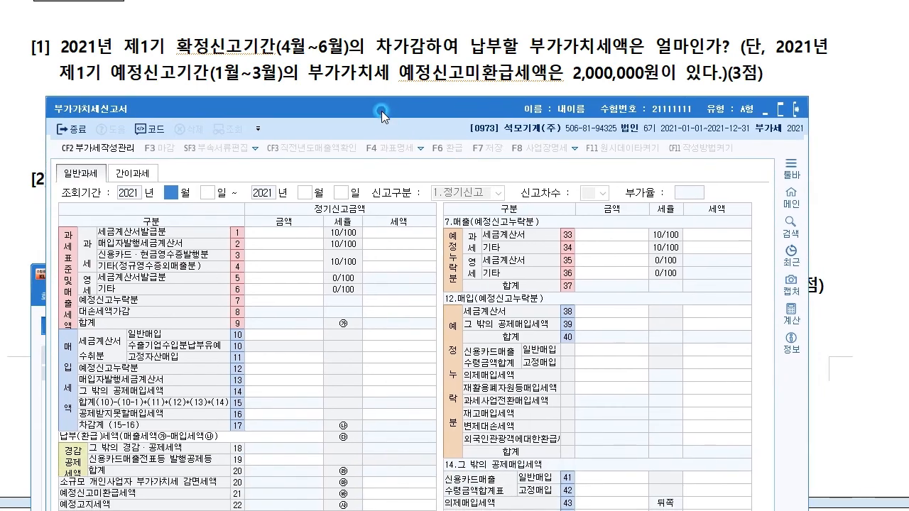
pyautogui.hotkey('ctrl', '2')
pyautogui.press('Return')
pyautogui.press('Return')
pyautogui.press('Return')
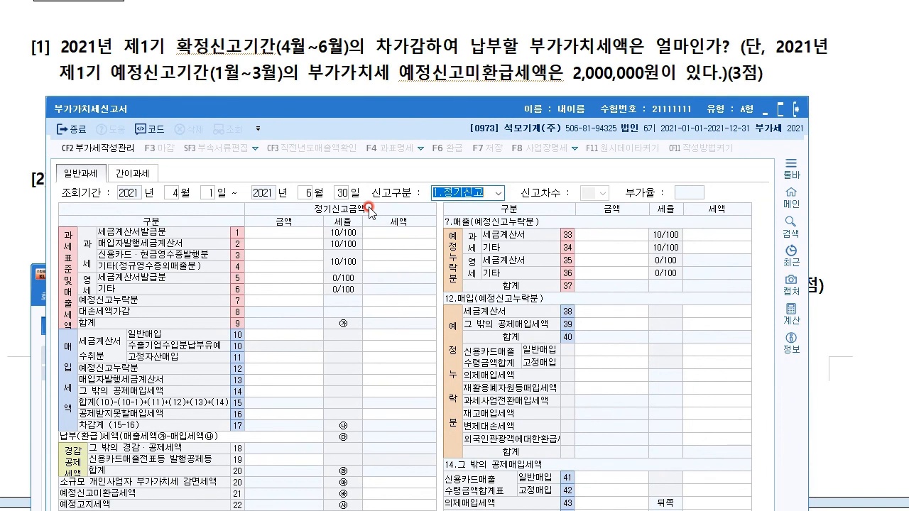
pyautogui.press('Return')
pyautogui.moveTo(459, 113)
pyautogui.mouseDown()
pyautogui.moveTo(434, 109)
pyautogui.moveTo(445, 97)
pyautogui.moveTo(440, 57)
pyautogui.moveTo(431, 65)
pyautogui.moveTo(434, 20)
pyautogui.mouseUp()
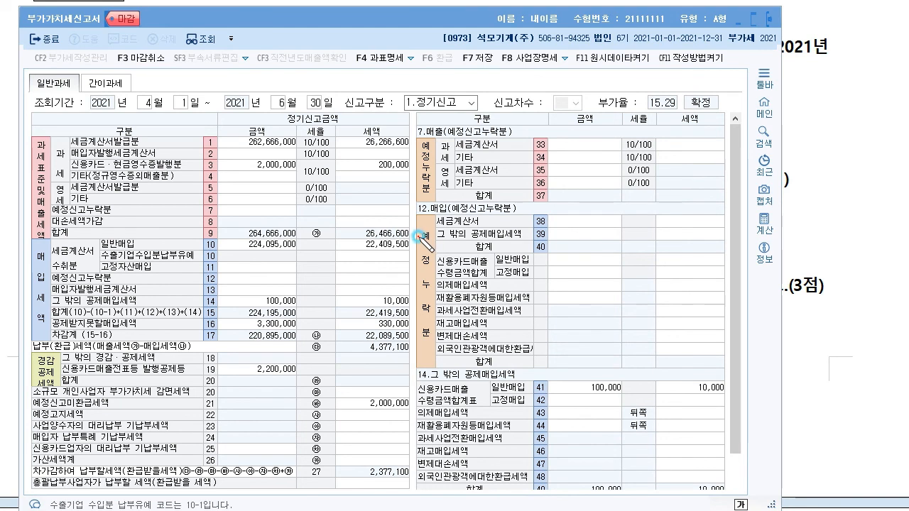
# Step: Mark the 매출세액 합계, 차감계, 납부(환급)세액 and 예정신고미환급세액 amounts on the form with the pen
pyautogui.moveTo(399, 240)
pyautogui.mouseDown()
pyautogui.moveTo(350, 235)
pyautogui.moveTo(383, 225)
pyautogui.moveTo(415, 234)
pyautogui.mouseUp()
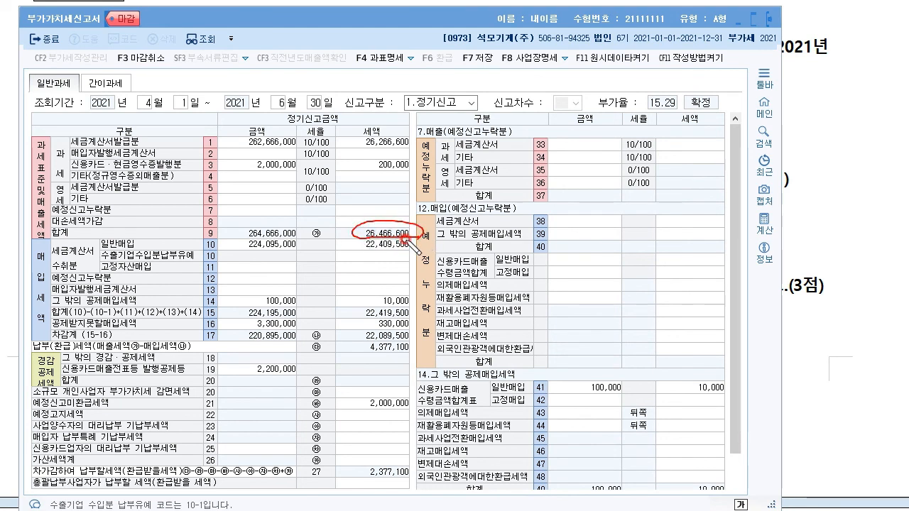
pyautogui.moveTo(363, 338)
pyautogui.mouseDown()
pyautogui.moveTo(420, 335)
pyautogui.moveTo(383, 330)
pyautogui.moveTo(350, 339)
pyautogui.moveTo(408, 353)
pyautogui.mouseUp()
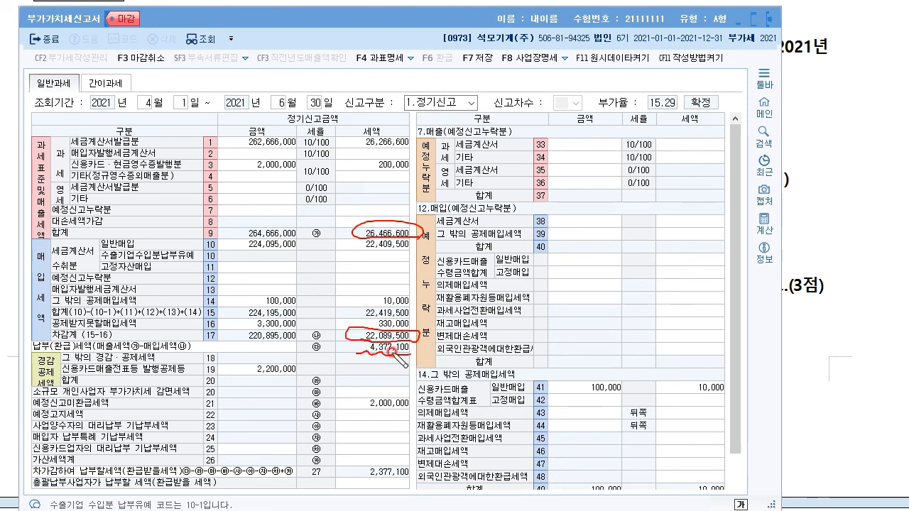
pyautogui.moveTo(43, 353)
pyautogui.mouseDown()
pyautogui.moveTo(101, 351)
pyautogui.moveTo(32, 340)
pyautogui.moveTo(26, 353)
pyautogui.mouseUp()
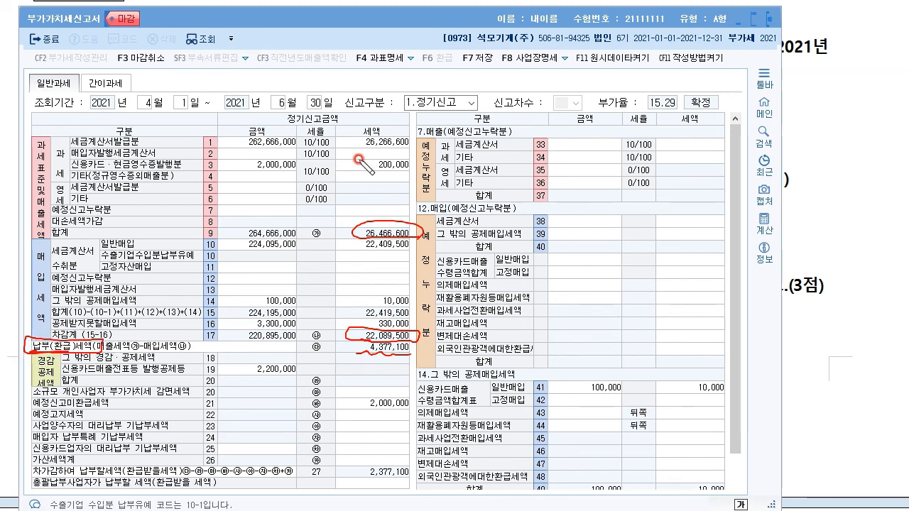
pyautogui.moveTo(32, 407)
pyautogui.mouseDown()
pyautogui.moveTo(284, 399)
pyautogui.moveTo(418, 412)
pyautogui.moveTo(355, 412)
pyautogui.mouseUp()
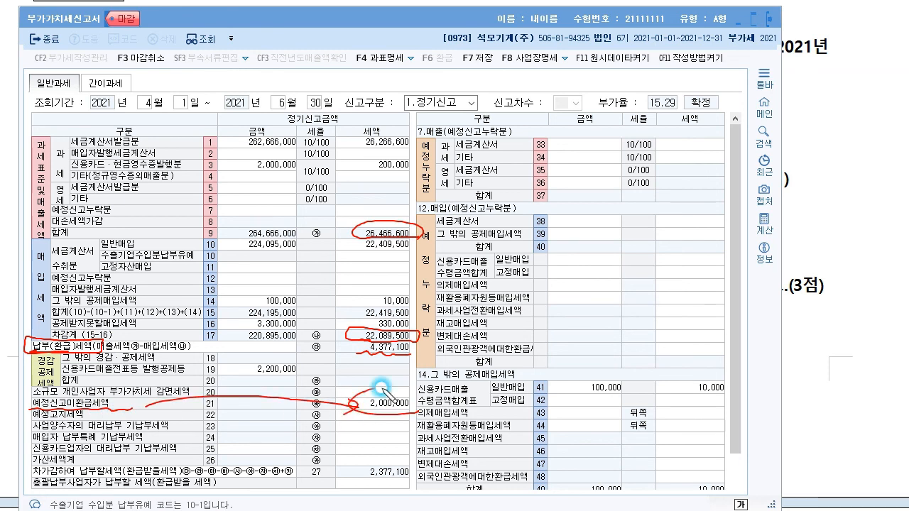
# Step: Circle the 차가감하여 납부할세액 row, write 2,377,100 beside the form with the pen, and clear the pen marks on the form
pyautogui.moveTo(33, 482)
pyautogui.mouseDown()
pyautogui.moveTo(376, 480)
pyautogui.moveTo(428, 497)
pyautogui.mouseUp()
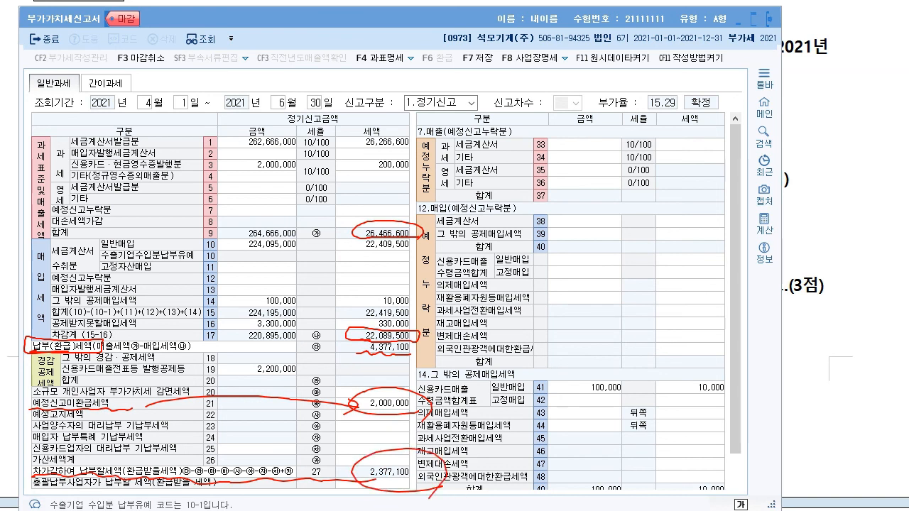
pyautogui.moveTo(794, 82)
pyautogui.mouseDown()
pyautogui.moveTo(846, 100)
pyautogui.moveTo(891, 85)
pyautogui.mouseUp()
pyautogui.click(817, 100)
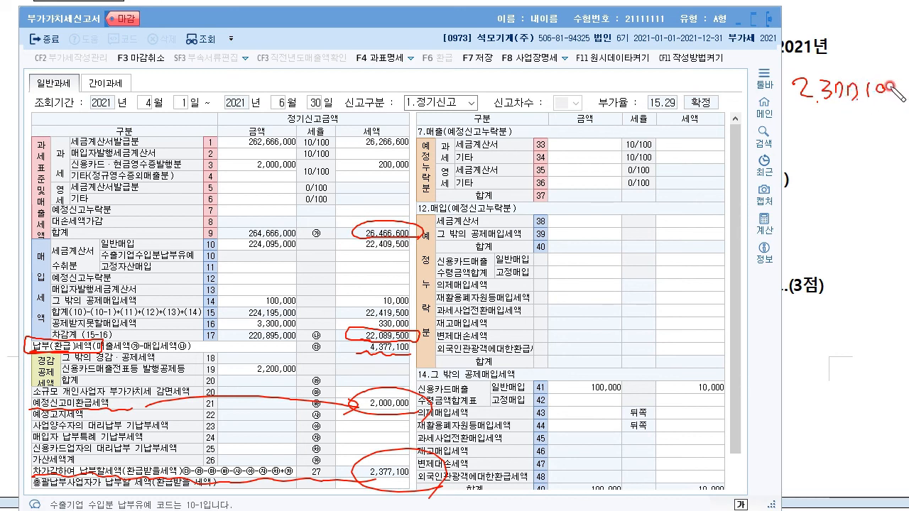
pyautogui.moveTo(399, 491)
pyautogui.mouseDown()
pyautogui.moveTo(408, 462)
pyautogui.moveTo(416, 498)
pyautogui.mouseUp()
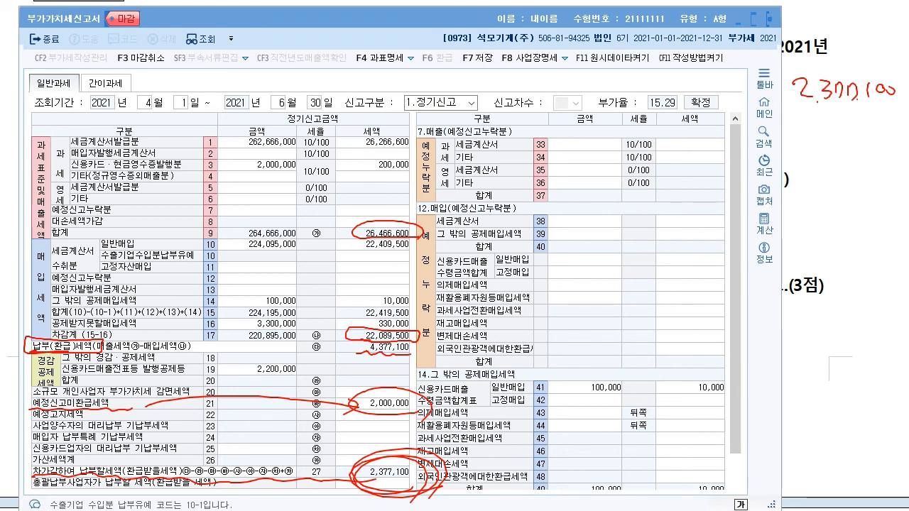
pyautogui.moveTo(420, 180)
pyautogui.mouseDown()
pyautogui.moveTo(412, 328)
pyautogui.moveTo(348, 462)
pyautogui.moveTo(121, 460)
pyautogui.moveTo(27, 386)
pyautogui.moveTo(80, 331)
pyautogui.mouseUp()
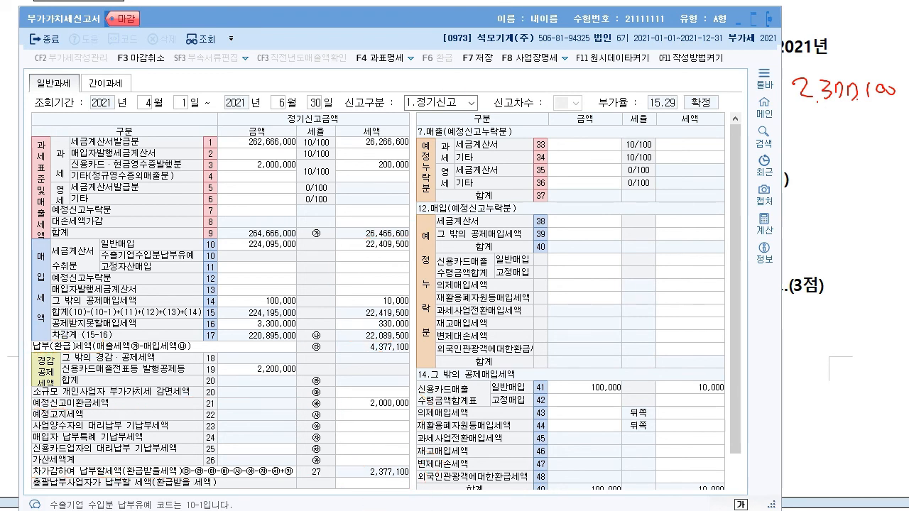
# Step: Close the 부가가치세신고서 and open the 총계정원장 from 회계관리, placed below question [2]
pyautogui.click(770, 19)
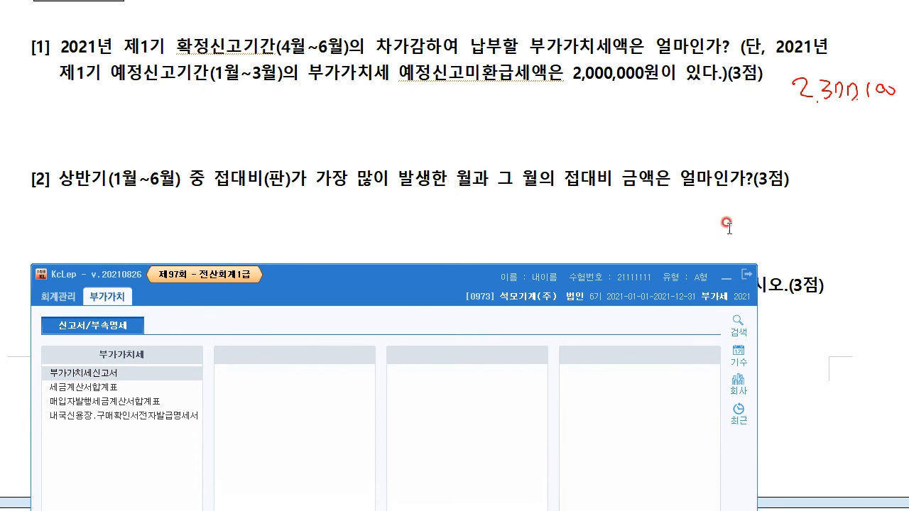
pyautogui.click(57, 297)
pyautogui.moveTo(328, 305); pyautogui.dragTo(325, 257)
pyautogui.click(432, 427)
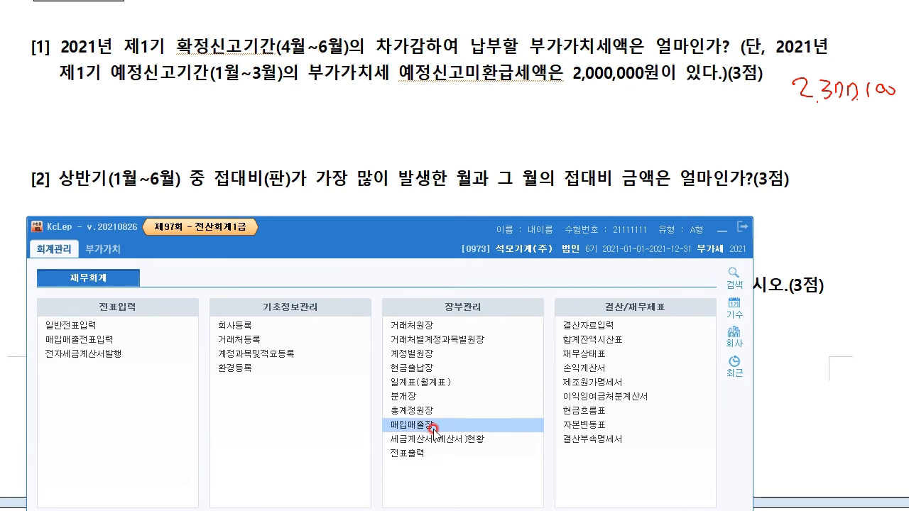
pyautogui.click(411, 386)
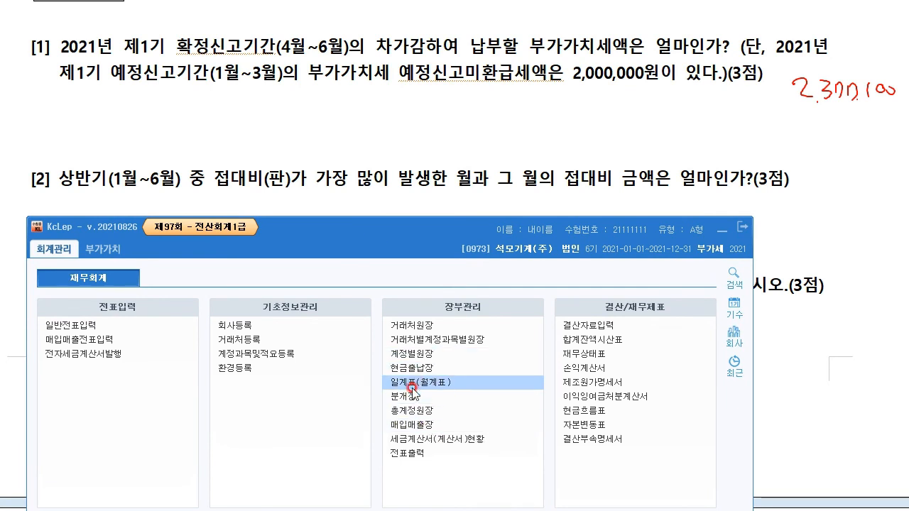
pyautogui.click(412, 410)
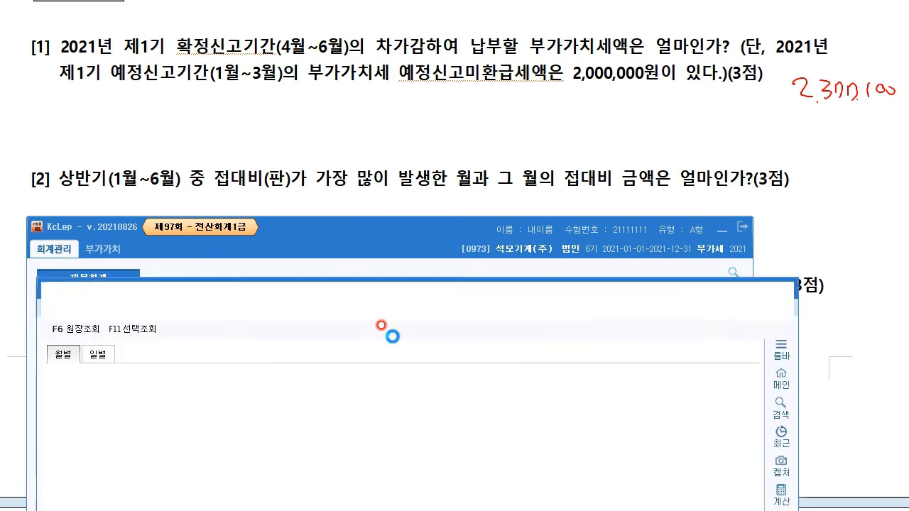
pyautogui.moveTo(395, 291); pyautogui.dragTo(382, 214)
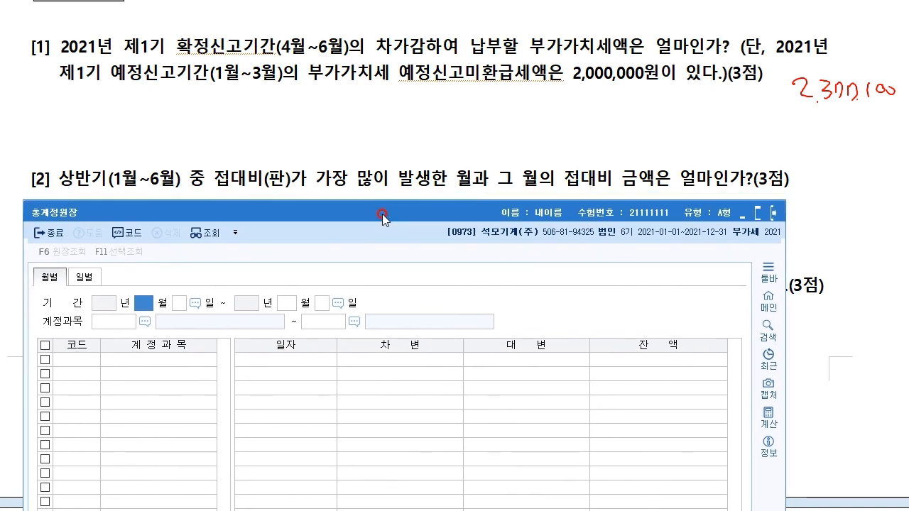
# Step: Set the 총계정원장 period to 2021년 1월 1일 through 6월 30일
pyautogui.write('1')
pyautogui.press('Return')
pyautogui.press('Return')
pyautogui.write('6')
pyautogui.press('Return')
pyautogui.press('Return')
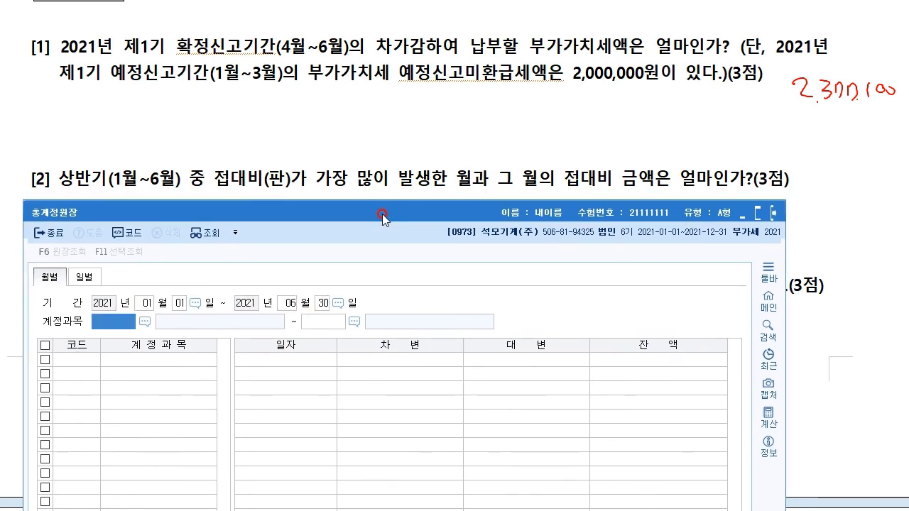
# Step: Look up the 접대비 account and load the 판매관리비 one, code 0813, as both ends of the 계정과목 range
pyautogui.press('F2')
pyautogui.write('저')
pyautogui.press('BackSpace')
pyautogui.press('BackSpace')
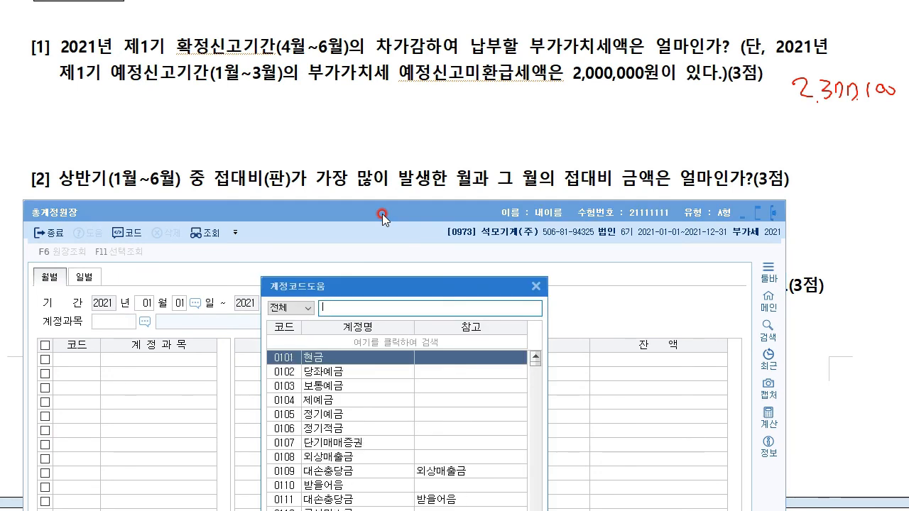
pyautogui.write('접대')
pyautogui.press('Down')
pyautogui.press('Down')
pyautogui.press('Down')
pyautogui.press('Down')
pyautogui.press('Down')
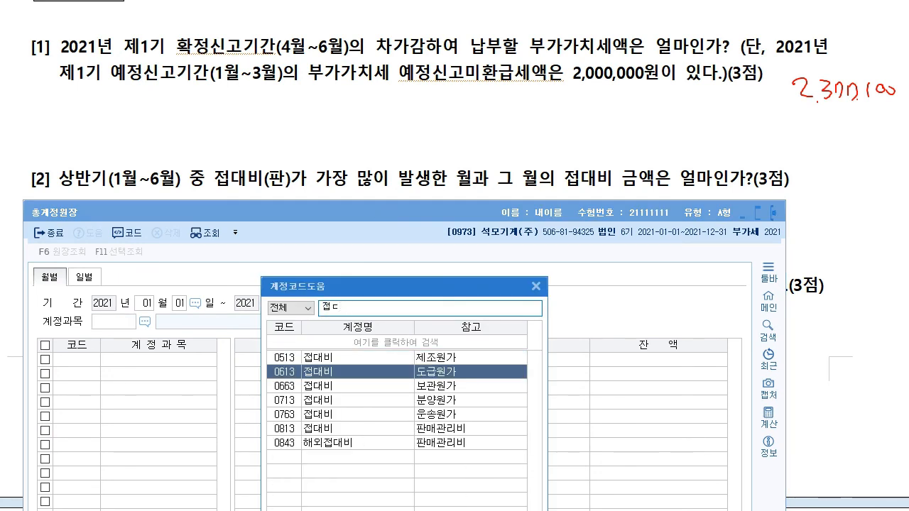
pyautogui.press('Return')
pyautogui.press('Return')
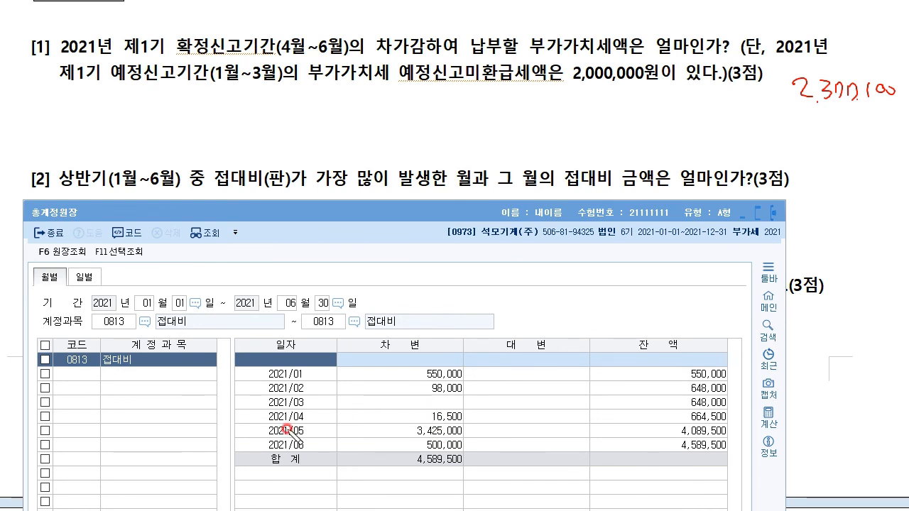
# Step: Tick the 2021/05 row and its debit amount with the pen, and write 5 and 3,425,000 above question [2]
pyautogui.moveTo(318, 426); pyautogui.dragTo(333, 423)
pyautogui.moveTo(396, 422); pyautogui.dragTo(409, 420)
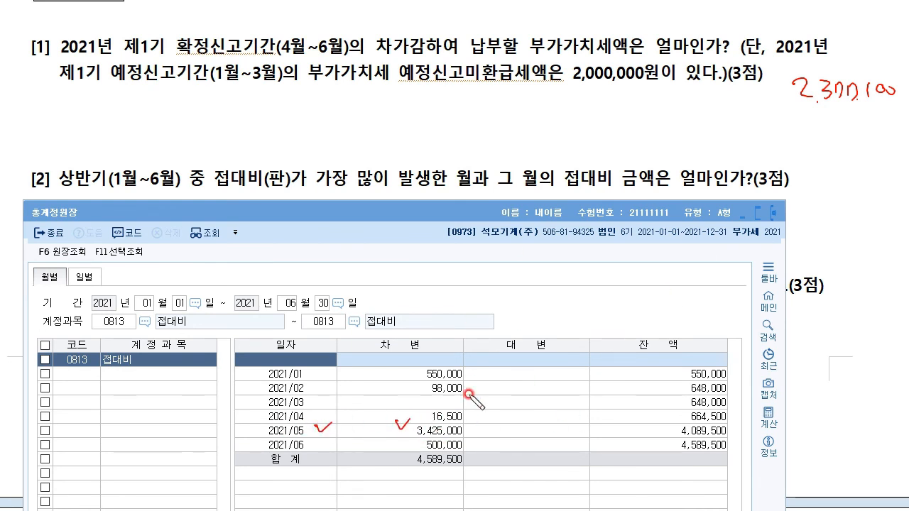
pyautogui.moveTo(462, 172)
pyautogui.mouseDown()
pyautogui.moveTo(480, 120)
pyautogui.moveTo(501, 119)
pyautogui.mouseUp()
pyautogui.moveTo(577, 170)
pyautogui.mouseDown()
pyautogui.moveTo(614, 140)
pyautogui.moveTo(648, 140)
pyautogui.moveTo(693, 122)
pyautogui.moveTo(771, 128)
pyautogui.mouseUp()
pyautogui.click(653, 140)
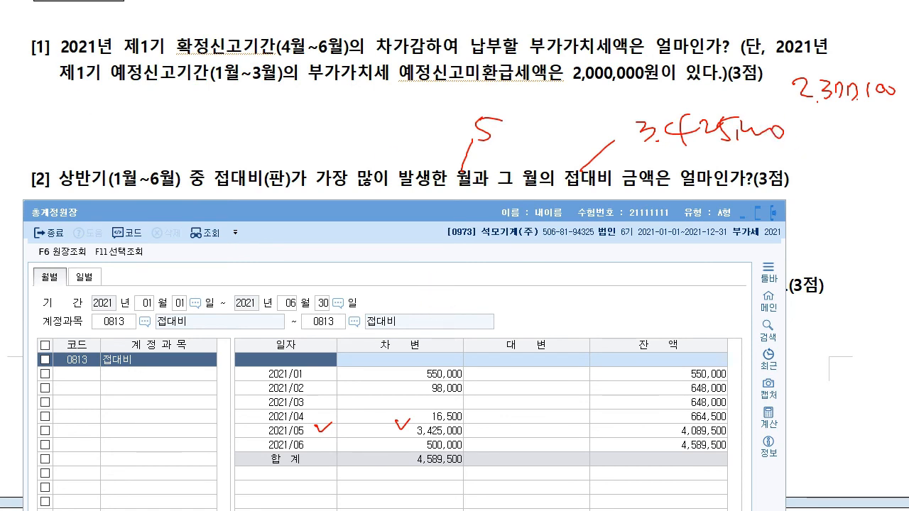
# Step: Erase the pen ticks on the 2021/05 row and close the 총계정원장
pyautogui.moveTo(454, 435); pyautogui.dragTo(308, 424)
pyautogui.moveTo(401, 425); pyautogui.dragTo(420, 406)
pyautogui.click(396, 177)
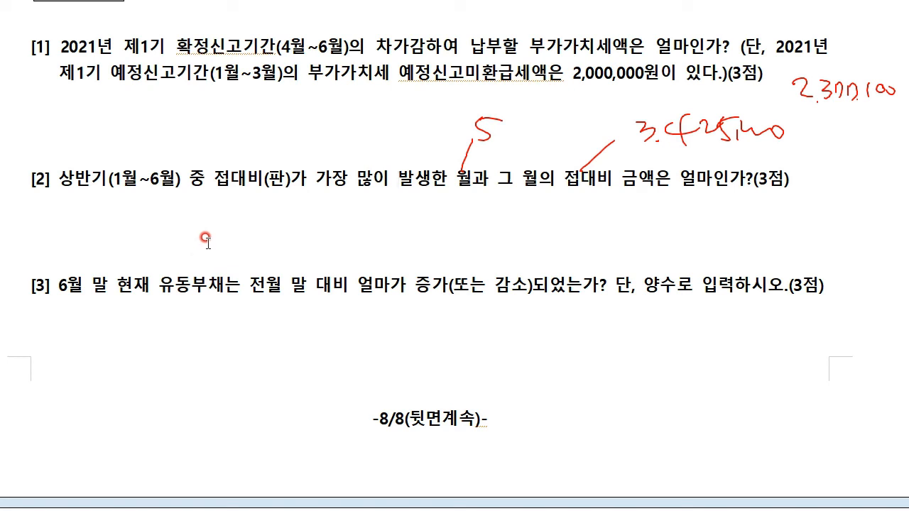
# Step: Open the 재무상태표 below question [3] and load it for 2021년 06월
pyautogui.click(178, 510)
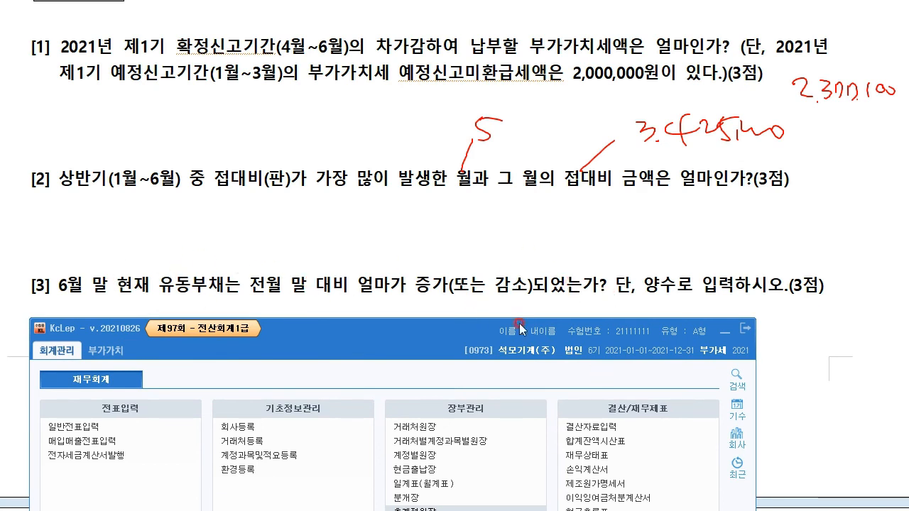
pyautogui.click(582, 455)
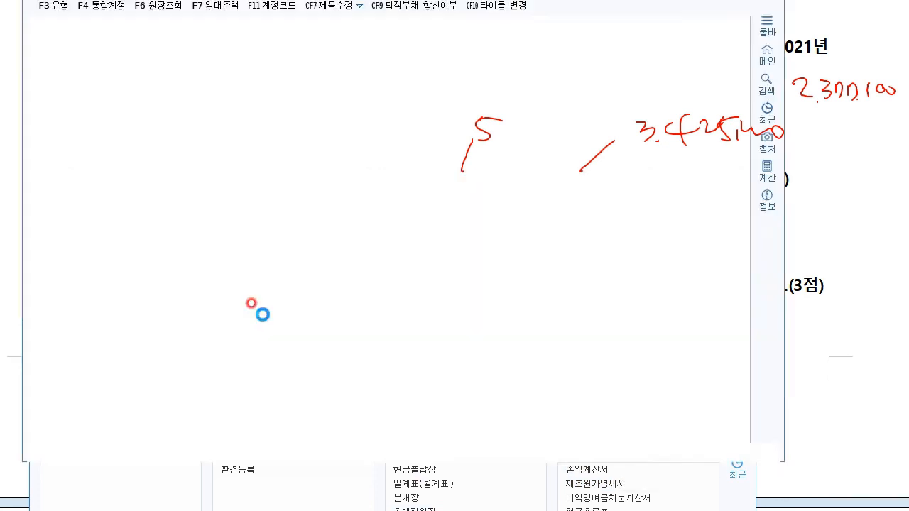
pyautogui.moveTo(747, 11); pyautogui.dragTo(763, 355)
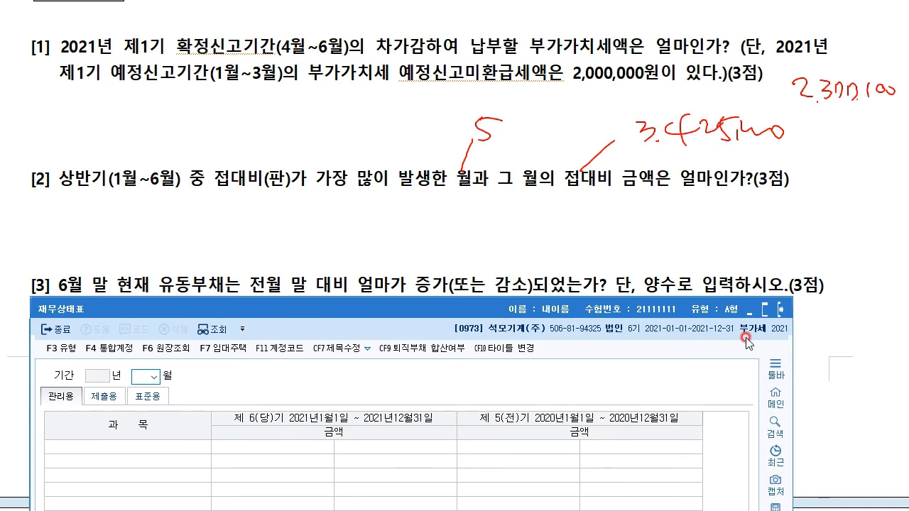
pyautogui.write('6')
pyautogui.press('Return')
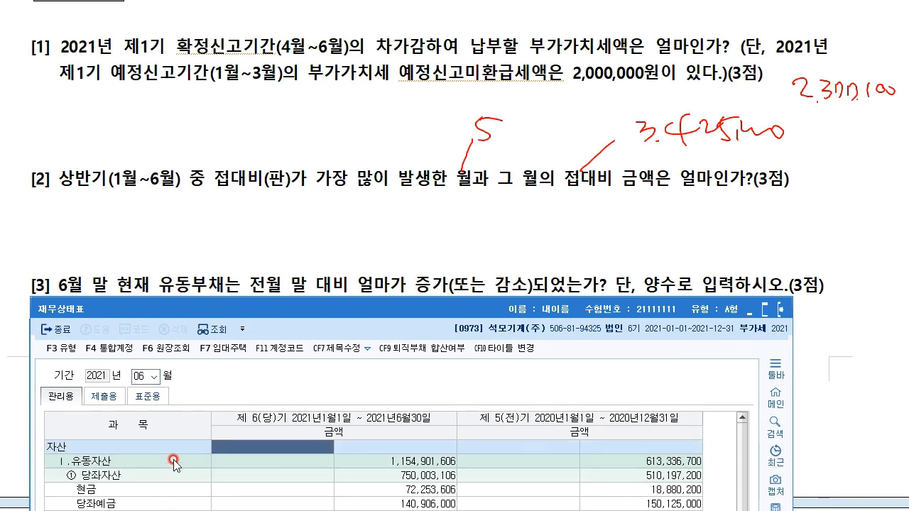
# Step: Locate the 유동부채 row, circle the 2021년6월30일 column date and underline the current-period 유동부채 amount with the pen
pyautogui.scroll(-10, 173, 459)
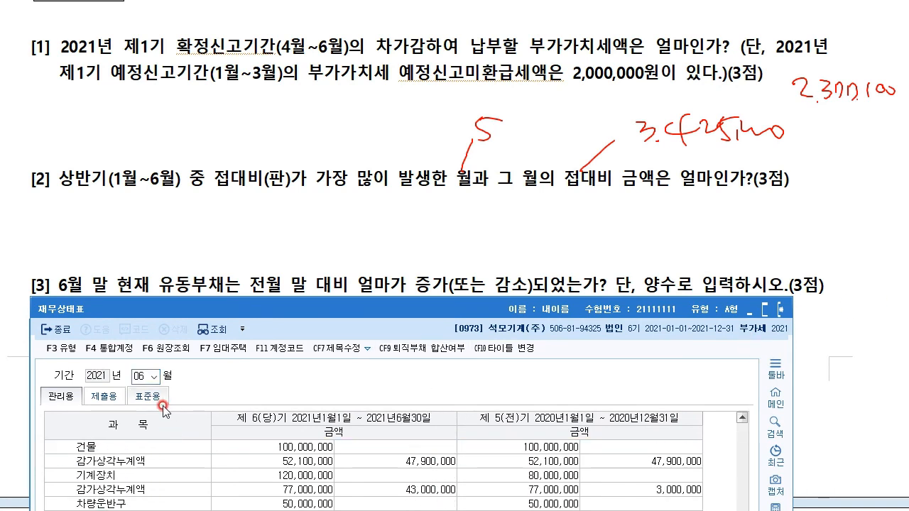
pyautogui.scroll(-2, 240, 421)
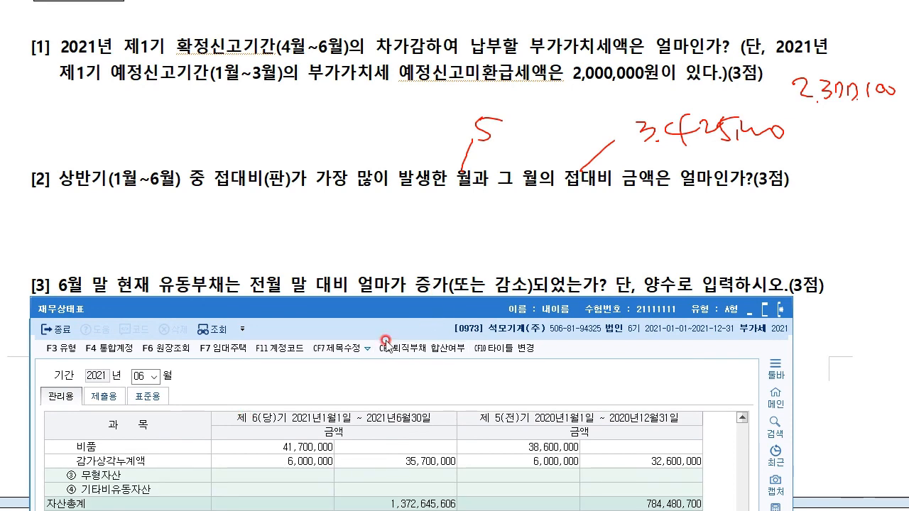
pyautogui.scroll(-2, 490, 419)
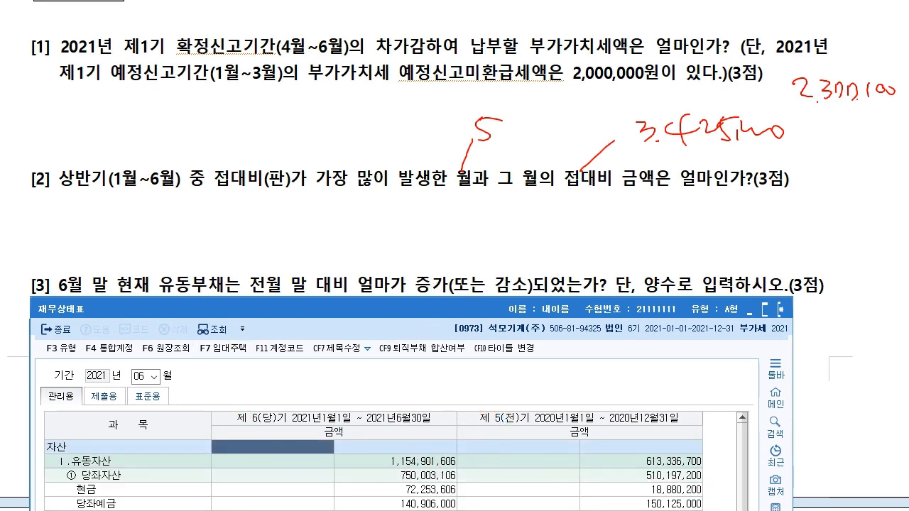
pyautogui.scroll(-9, 370, 446)
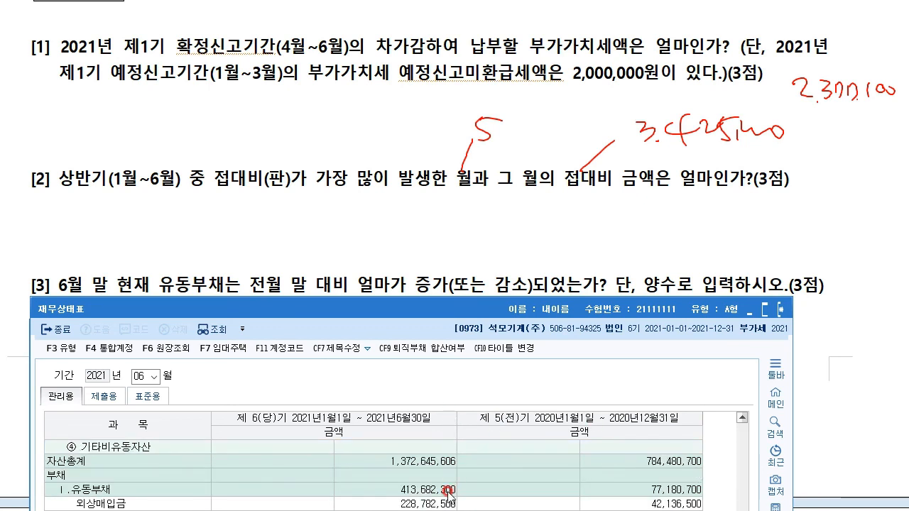
pyautogui.click(448, 492)
pyautogui.scroll(-1, 355, 481)
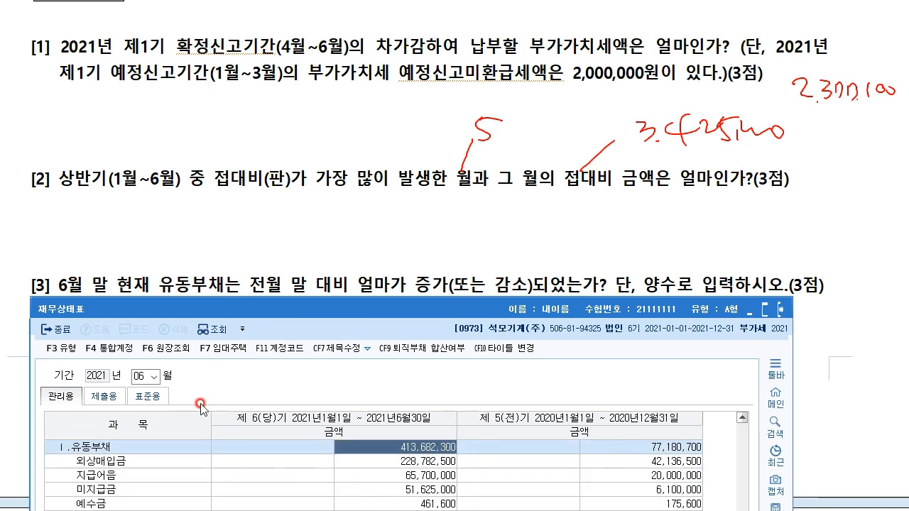
pyautogui.hotkey('ctrl', 'shift', '3')
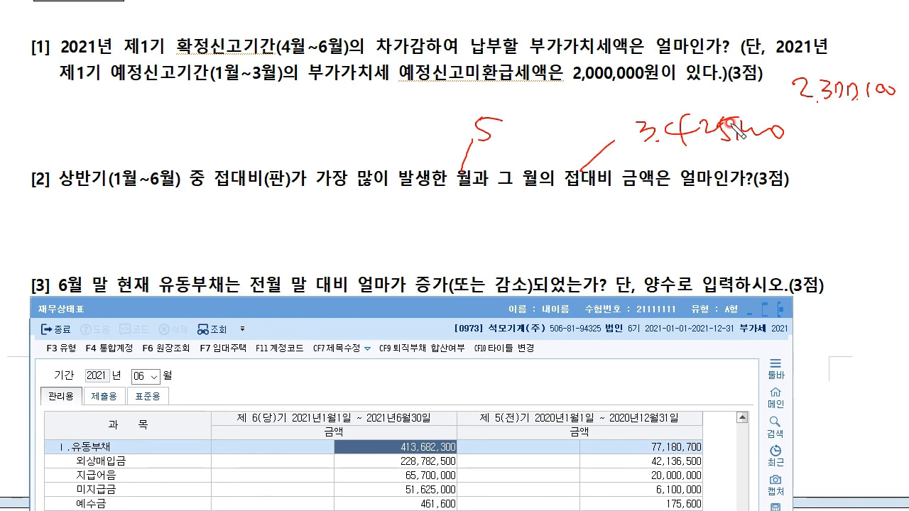
pyautogui.moveTo(430, 404); pyautogui.dragTo(447, 428)
pyautogui.moveTo(381, 453); pyautogui.dragTo(474, 449)
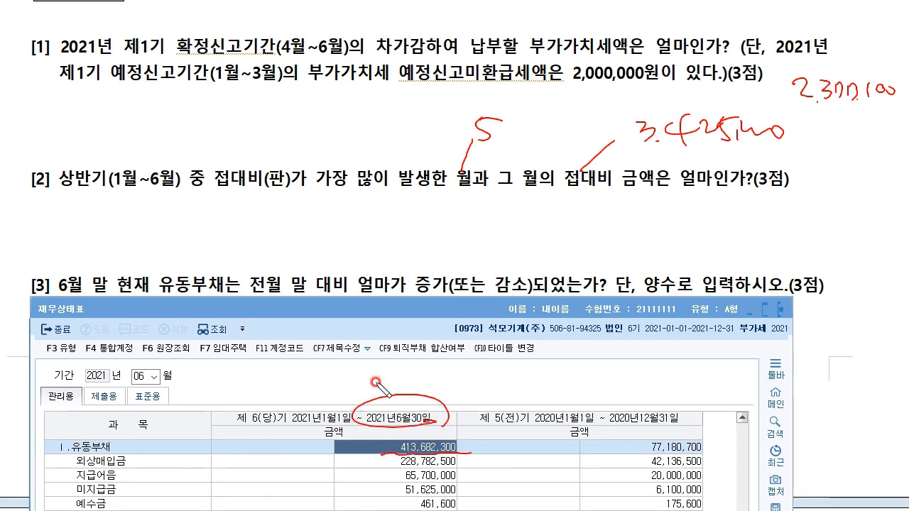
# Step: Underline the June 유동부채 phrase in question [3], write 413,682,300 above it, and circle the 제 5(전)기 column heading
pyautogui.moveTo(57, 291); pyautogui.dragTo(238, 290)
pyautogui.moveTo(96, 254); pyautogui.dragTo(106, 240)
pyautogui.moveTo(94, 251); pyautogui.dragTo(121, 250)
pyautogui.moveTo(131, 211)
pyautogui.mouseDown()
pyautogui.moveTo(134, 227)
pyautogui.moveTo(213, 226)
pyautogui.moveTo(225, 213)
pyautogui.moveTo(270, 233)
pyautogui.moveTo(301, 214)
pyautogui.mouseUp()
pyautogui.click(184, 228)
pyautogui.moveTo(686, 424)
pyautogui.mouseDown()
pyautogui.moveTo(493, 415)
pyautogui.moveTo(692, 444)
pyautogui.mouseUp()
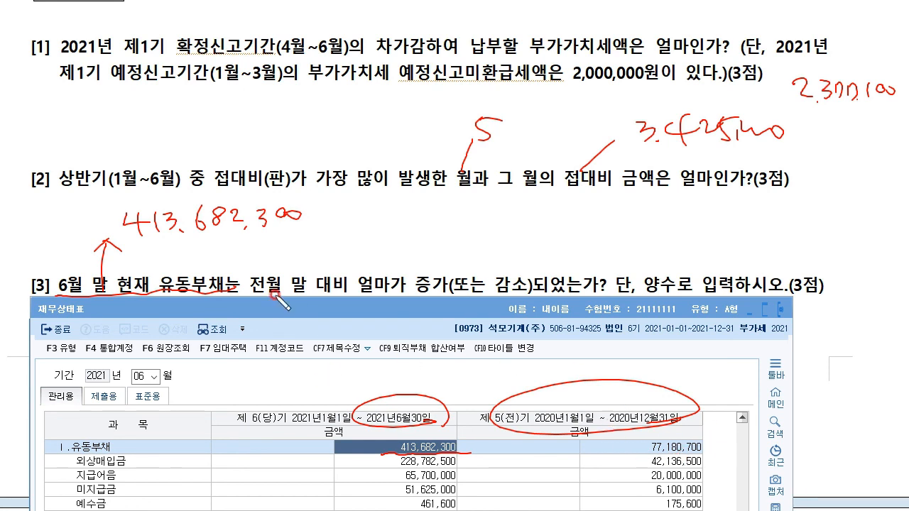
# Step: Draw an arrow from 전월 in question [3] to an answer line and write a circled 5월 말 note beneath it
pyautogui.moveTo(281, 287)
pyautogui.mouseDown()
pyautogui.moveTo(355, 235)
pyautogui.moveTo(349, 248)
pyautogui.moveTo(378, 268)
pyautogui.moveTo(393, 256)
pyautogui.mouseUp()
pyautogui.moveTo(398, 249)
pyautogui.mouseDown()
pyautogui.moveTo(399, 274)
pyautogui.moveTo(442, 277)
pyautogui.moveTo(458, 264)
pyautogui.moveTo(468, 269)
pyautogui.moveTo(458, 284)
pyautogui.mouseUp()
pyautogui.moveTo(397, 249); pyautogui.dragTo(449, 282)
pyautogui.moveTo(383, 245); pyautogui.dragTo(589, 223)
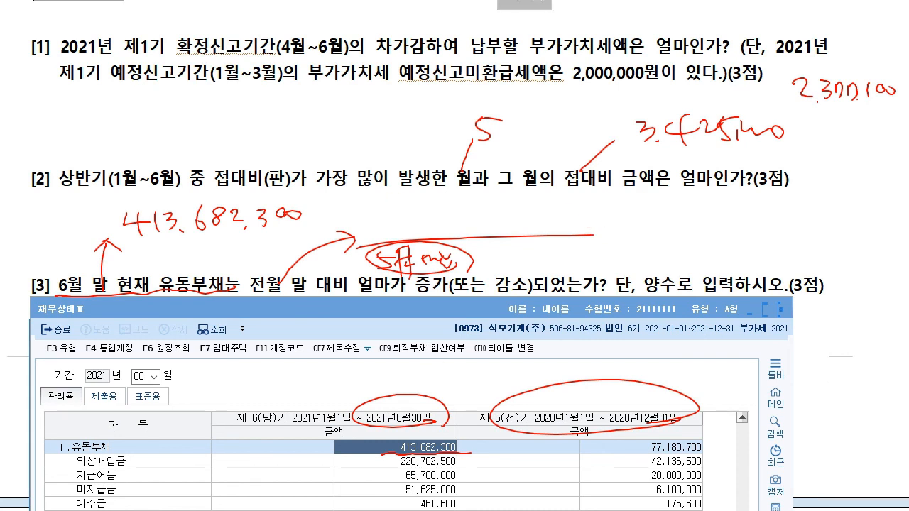
# Step: Reload the 재무상태표 for 05월 and bring the 유동부채 row to the head of the list
pyautogui.click(139, 376)
pyautogui.write('05')
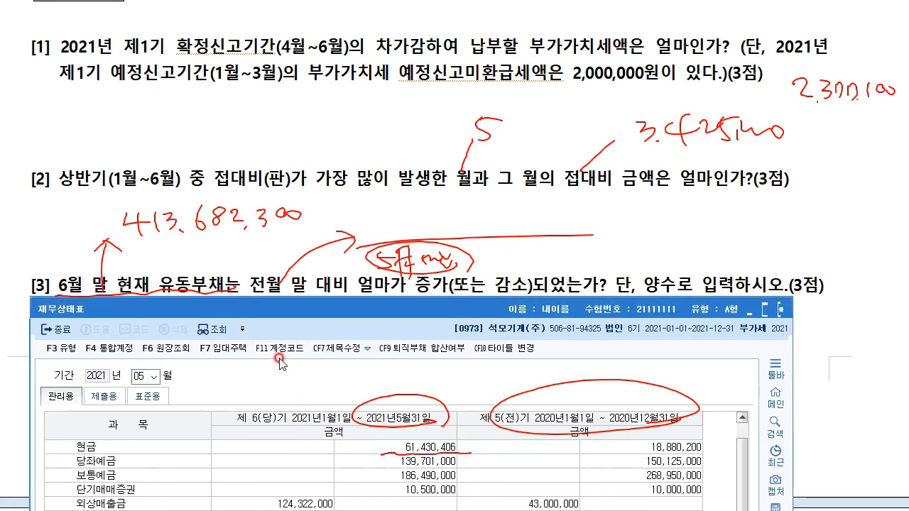
pyautogui.scroll(-7, 330, 454)
pyautogui.scroll(-10, 331, 449)
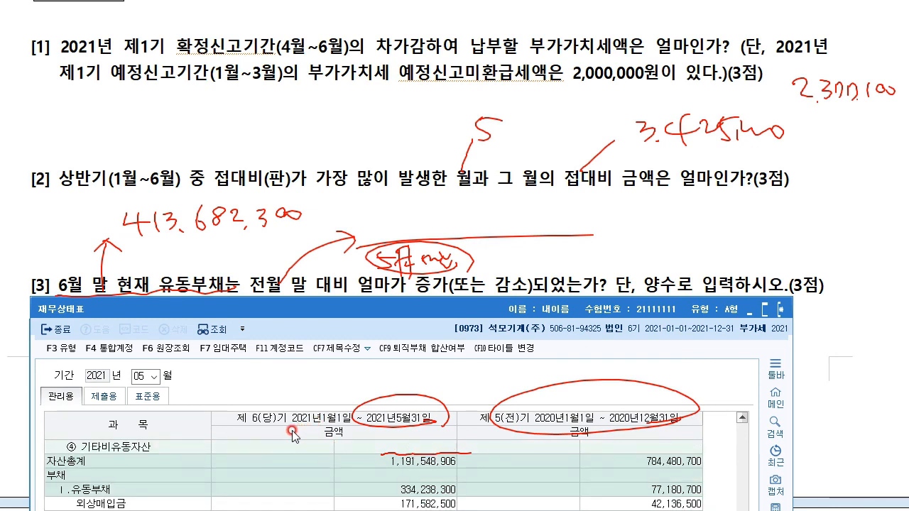
pyautogui.scroll(-1, 296, 433)
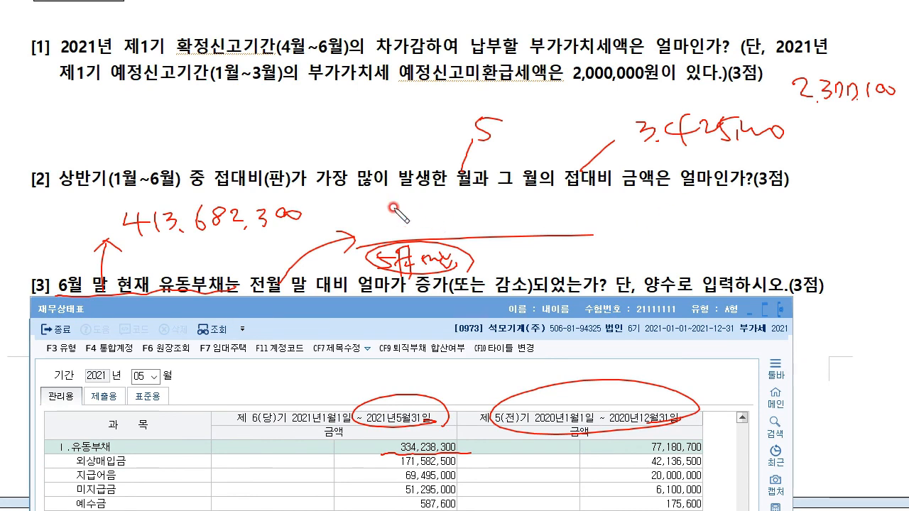
# Step: Complete the handwritten subtraction above question [3] with − 334,238,300 = 79,444,000, then circle and underline the result
pyautogui.moveTo(382, 207); pyautogui.dragTo(514, 221)
pyautogui.moveTo(537, 208); pyautogui.dragTo(555, 209)
pyautogui.moveTo(331, 211); pyautogui.dragTo(352, 211)
pyautogui.moveTo(600, 210); pyautogui.dragTo(623, 209)
pyautogui.moveTo(602, 215); pyautogui.dragTo(626, 214)
pyautogui.moveTo(624, 248); pyautogui.dragTo(850, 241)
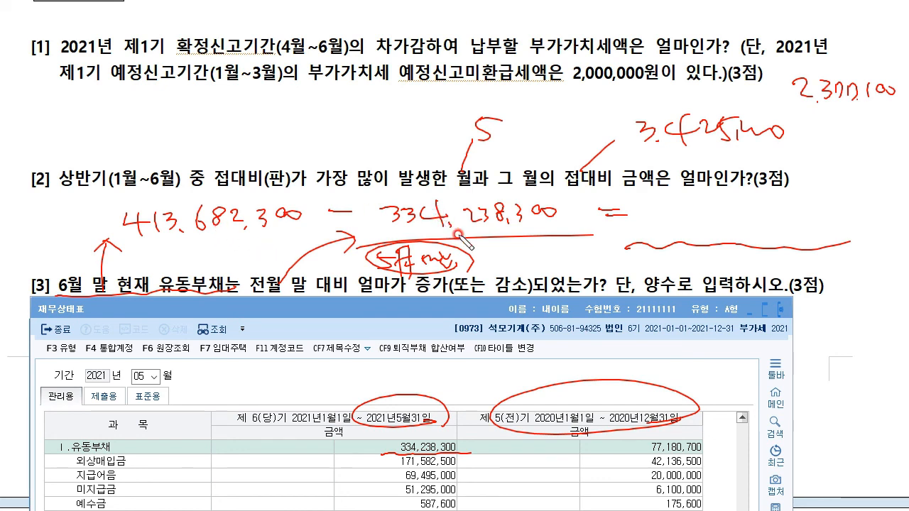
pyautogui.moveTo(664, 201)
pyautogui.mouseDown()
pyautogui.moveTo(695, 226)
pyautogui.moveTo(761, 207)
pyautogui.moveTo(801, 226)
pyautogui.moveTo(860, 221)
pyautogui.mouseUp()
pyautogui.moveTo(824, 266)
pyautogui.mouseDown()
pyautogui.moveTo(781, 184)
pyautogui.moveTo(849, 245)
pyautogui.mouseUp()
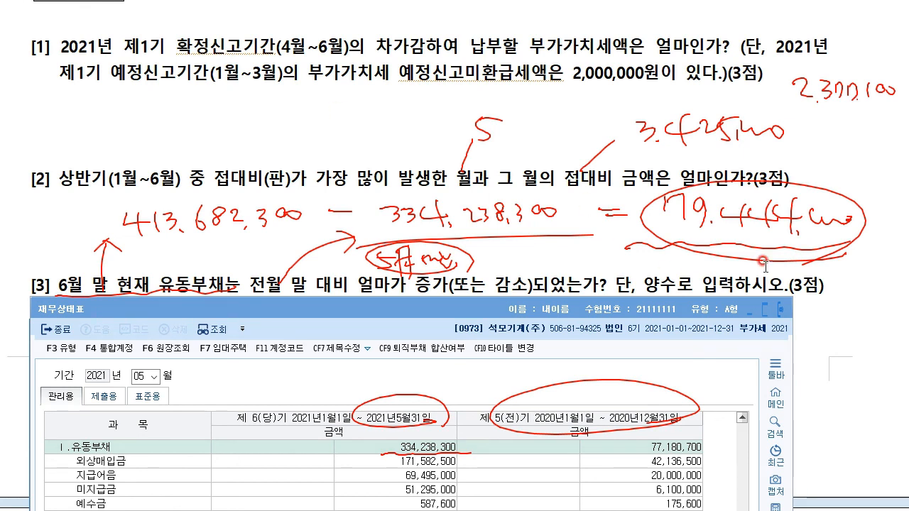
# Step: Close the 재무상태표 and erase the pen marks left over its column headings
pyautogui.click(780, 310)
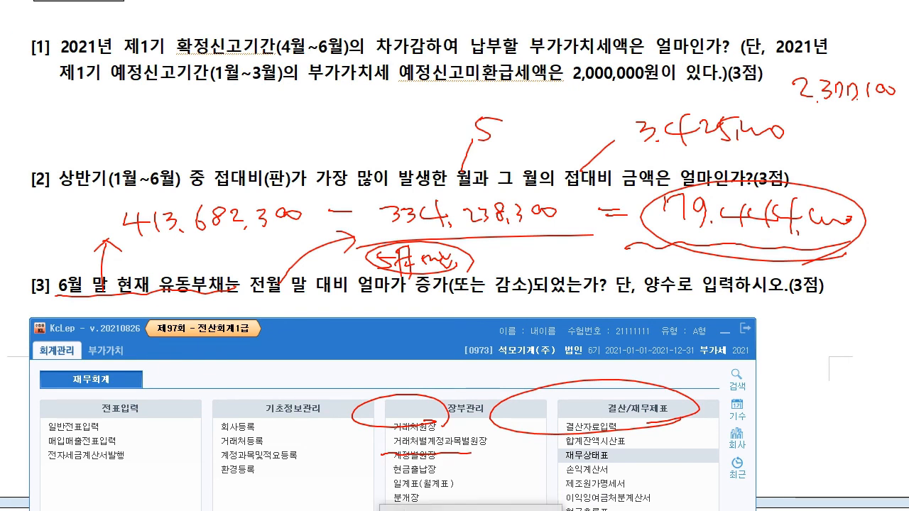
pyautogui.moveTo(471, 510)
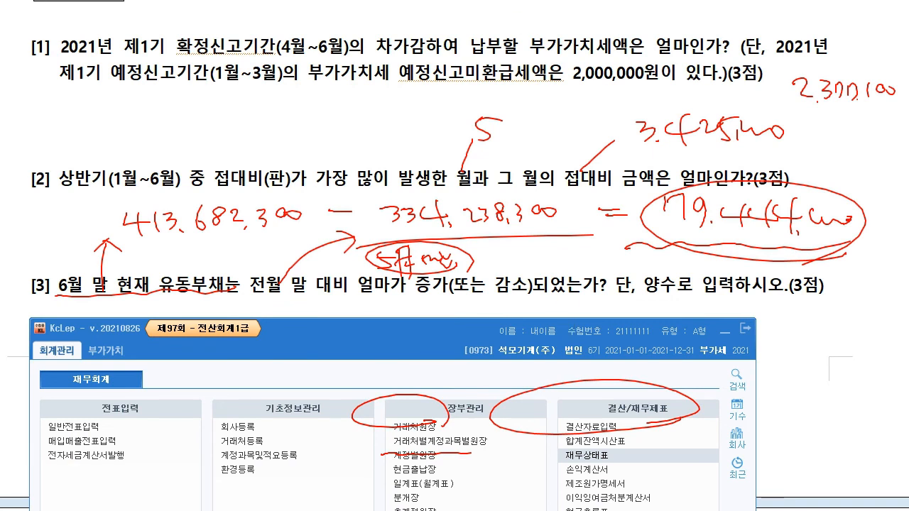
pyautogui.moveTo(452, 363)
pyautogui.mouseDown()
pyautogui.moveTo(379, 400)
pyautogui.moveTo(355, 458)
pyautogui.mouseUp()
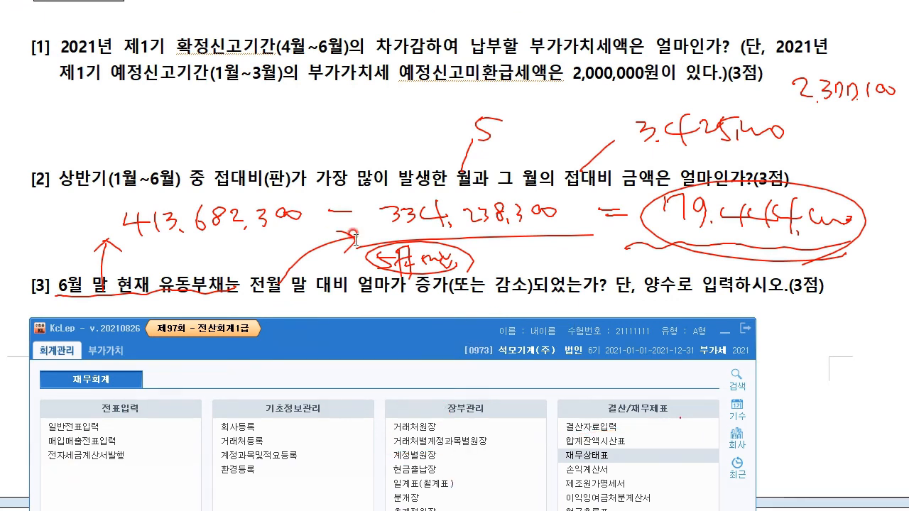
# Step: Bring the whole main menu into view, open the 이론문제 답안작성 form and select the 실무시험답안 [1] 금액 field
pyautogui.click(575, 335)
pyautogui.moveTo(575, 335); pyautogui.dragTo(553, 18)
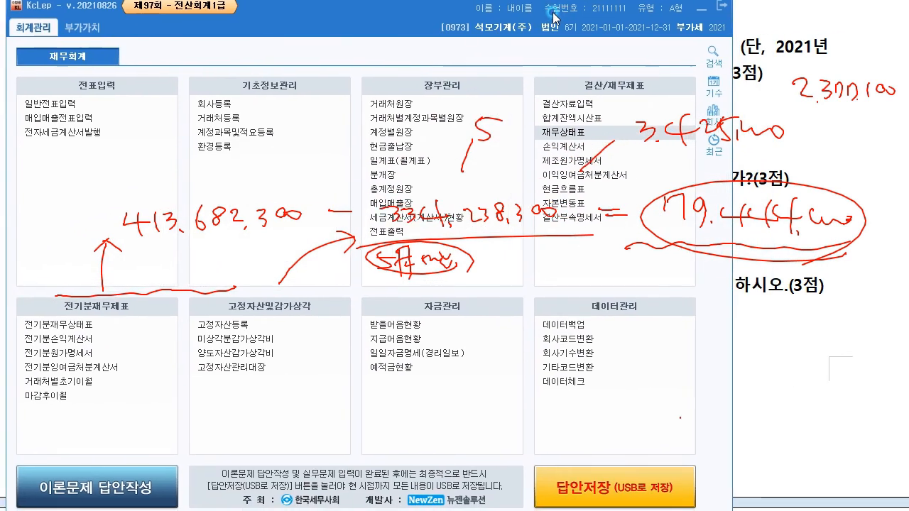
pyautogui.click(131, 498)
pyautogui.moveTo(375, 78); pyautogui.dragTo(406, 122)
pyautogui.click(361, 419)
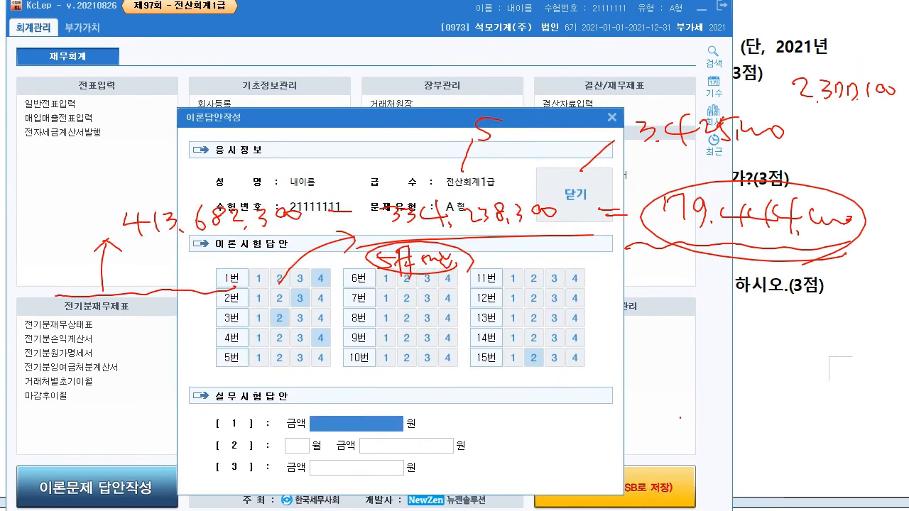
# Step: Fill in the 실무시험답안 answers: [1] 2,377,100원, [2] 5월 with 3,425,000원, and [3] 79,444,000원
pyautogui.write('2377')
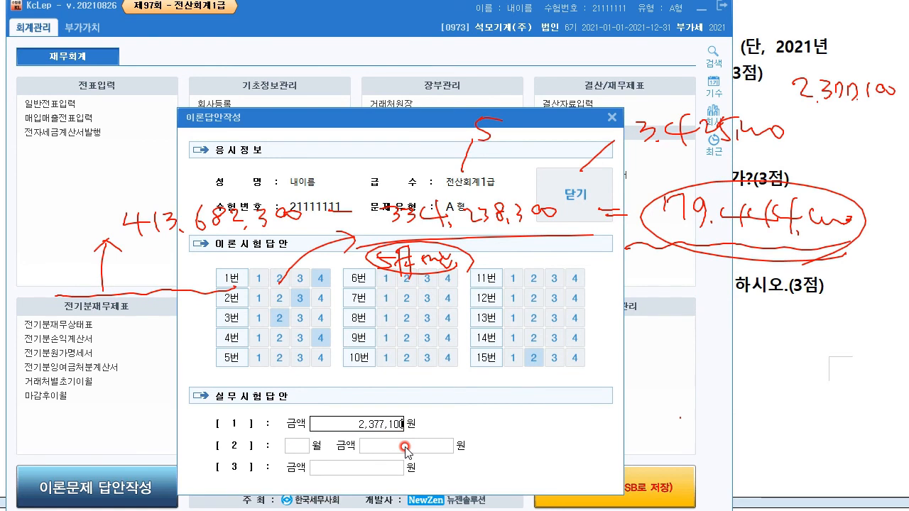
pyautogui.press('Return')
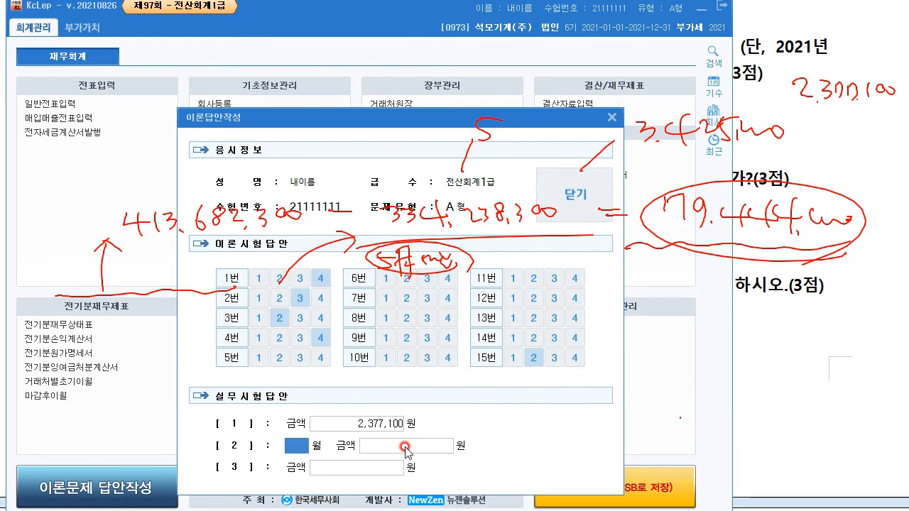
pyautogui.write('8')
pyautogui.press('Return')
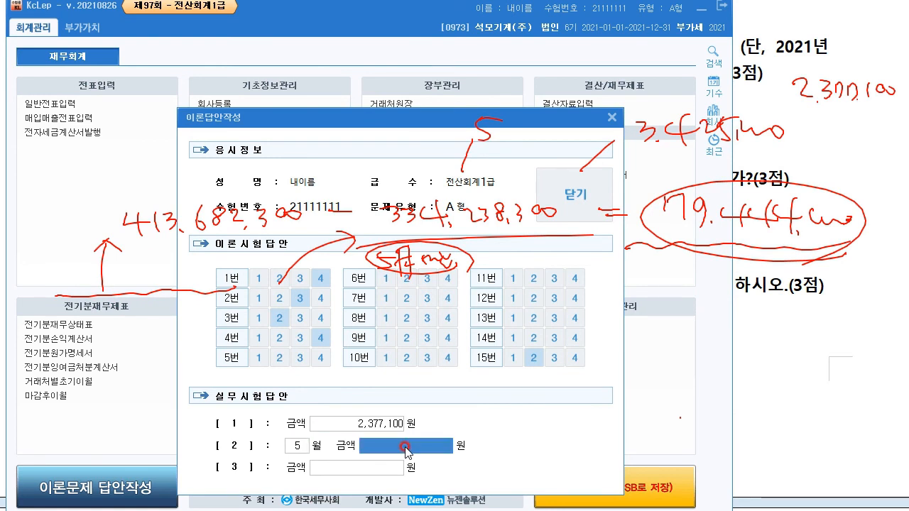
pyautogui.write('3,4')
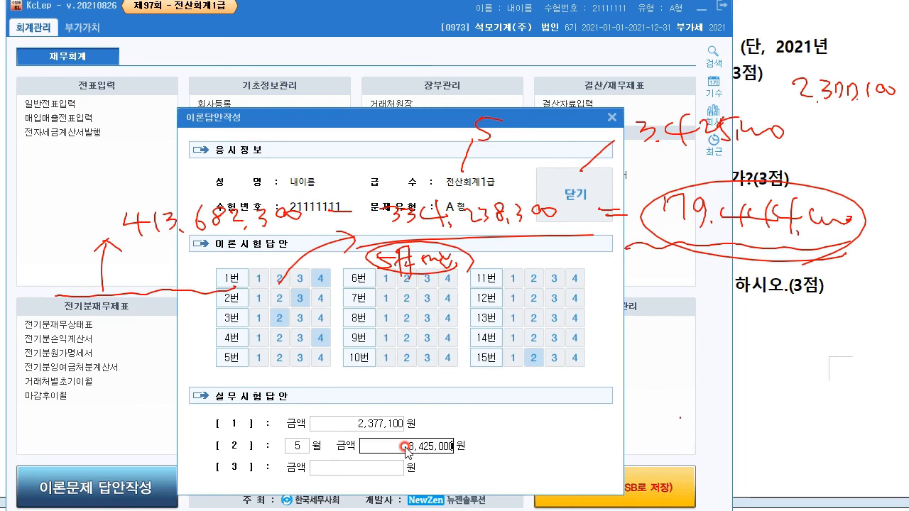
pyautogui.write('25,000')
pyautogui.press('Return')
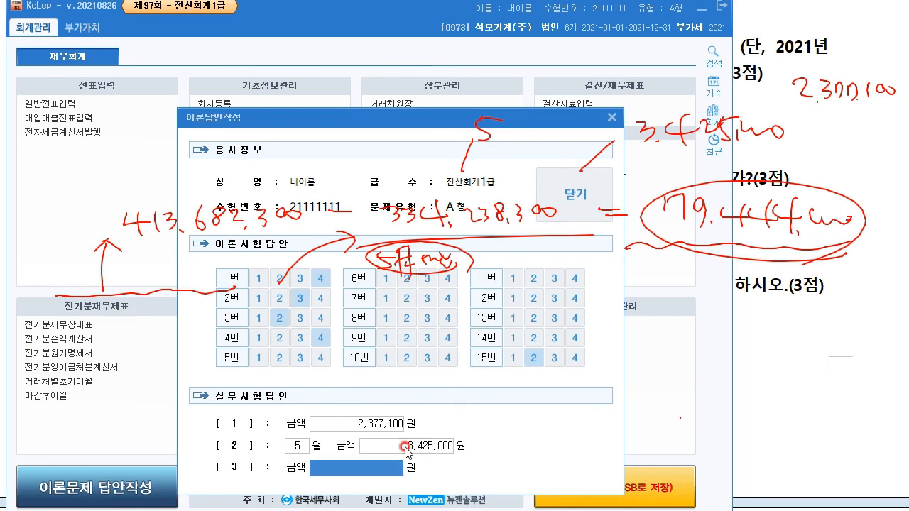
pyautogui.write('79,444,000')
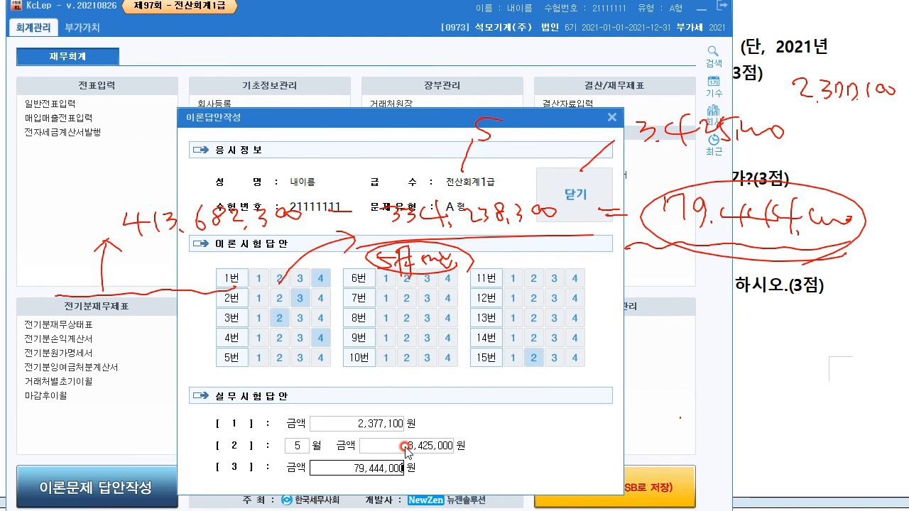
pyautogui.press('Return')
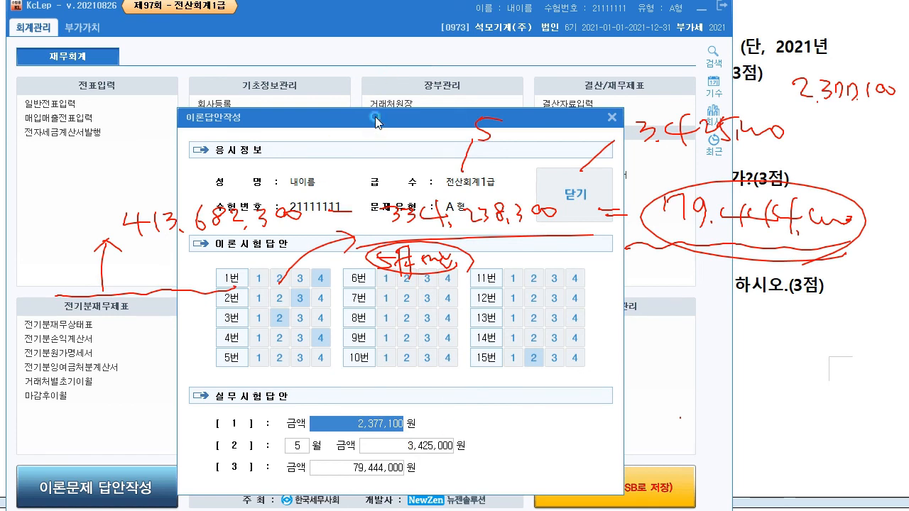
# Step: Move the 이론답안작성 window clear of the 답안저장 (USB로 저장) button, keeping the entered answers in view
pyautogui.moveTo(375, 118); pyautogui.dragTo(226, 67)
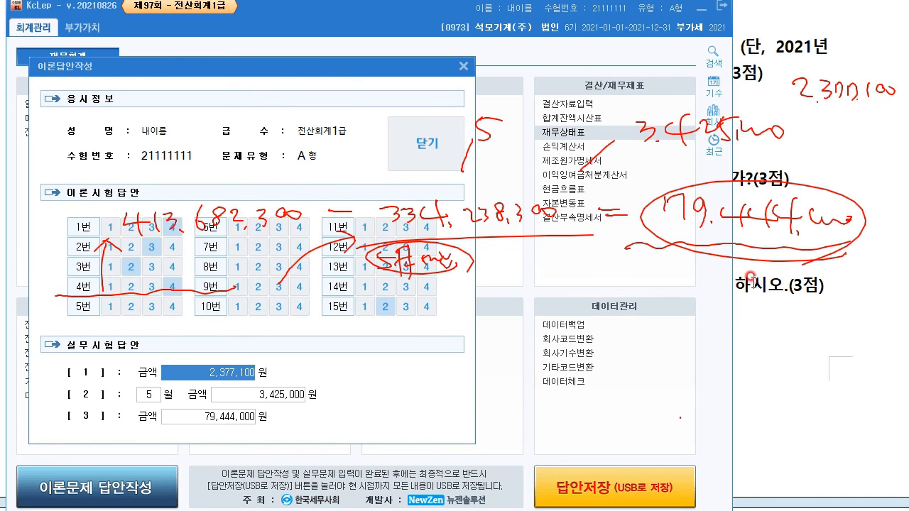
pyautogui.click(186, 420)
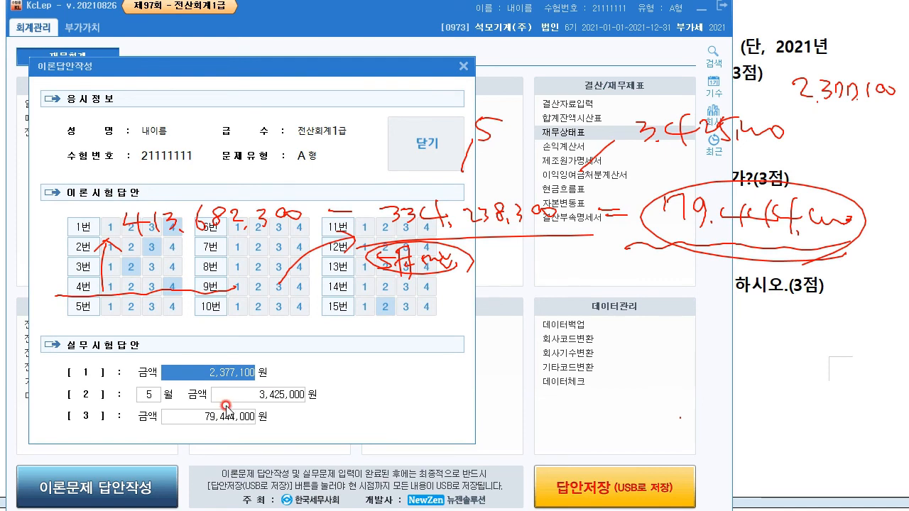
pyautogui.click(184, 116)
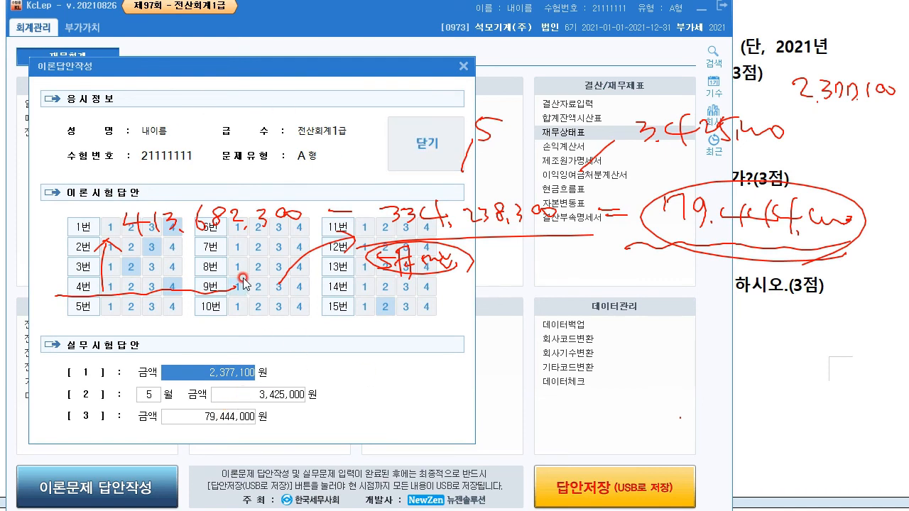
pyautogui.click(370, 157)
pyautogui.moveTo(373, 65); pyautogui.dragTo(508, 54)
pyautogui.click(570, 300)
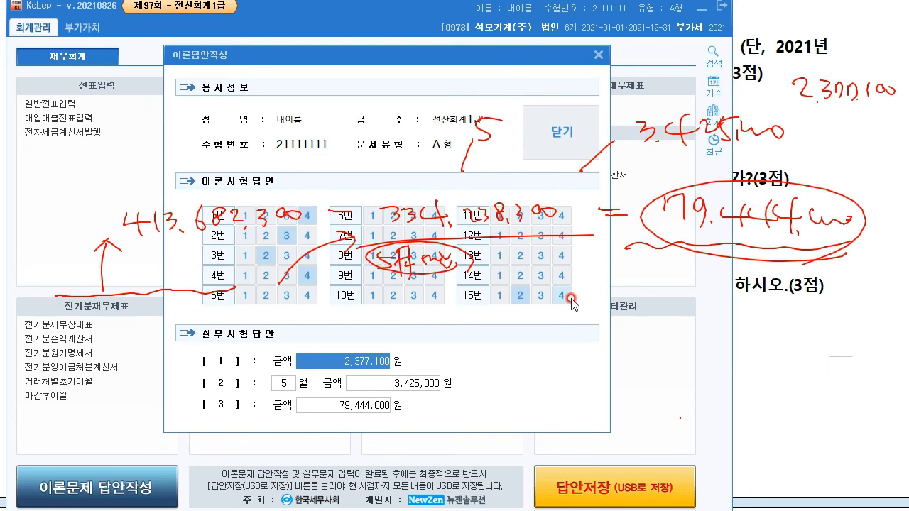